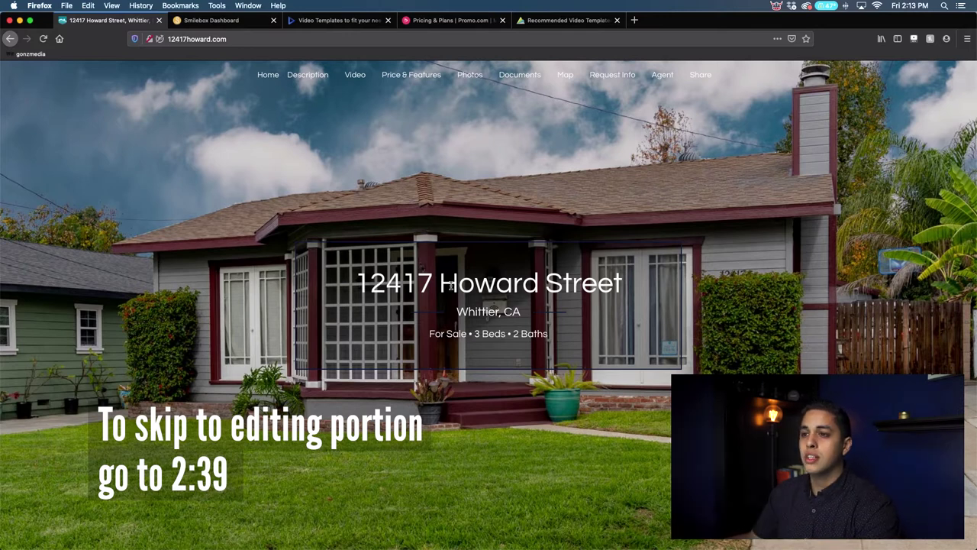
Look through the description, video, features and photos sections of the property listing website
{"action": "scroll", "coordinate": [451, 286], "scroll_direction": "down", "scroll_amount": 10}
{"action": "scroll", "coordinate": [453, 290], "scroll_direction": "down", "scroll_amount": 15}
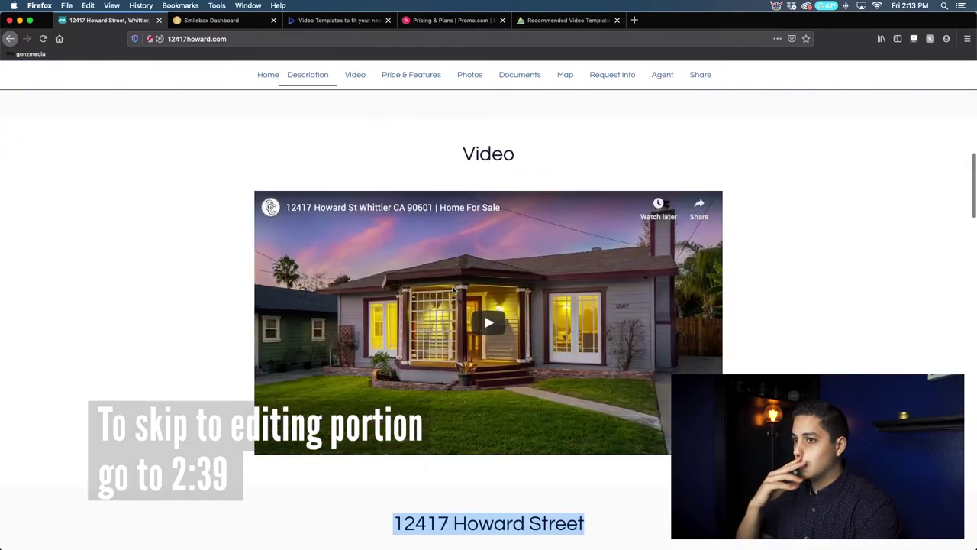
{"action": "scroll", "coordinate": [453, 291], "scroll_direction": "up", "scroll_amount": 15}
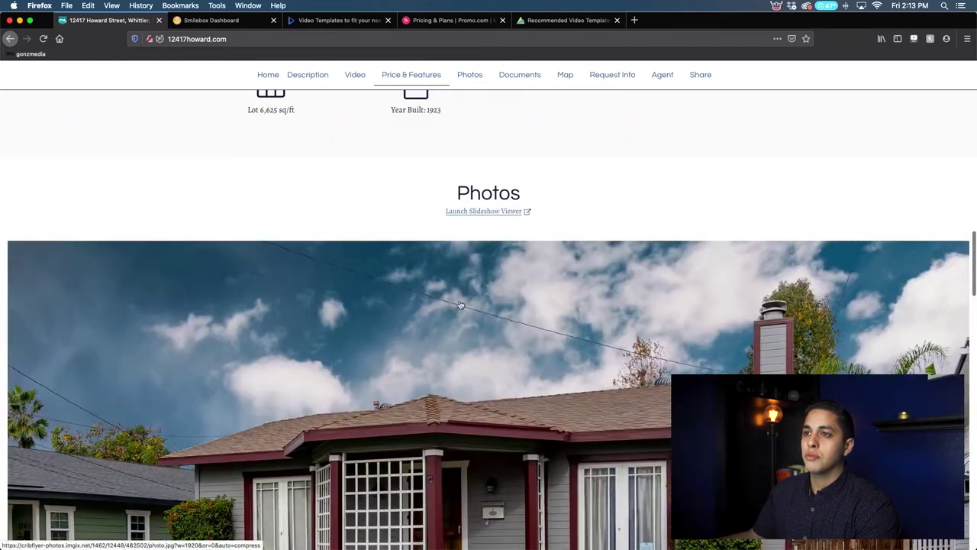
{"action": "scroll", "coordinate": [514, 238], "scroll_direction": "up", "scroll_amount": 10}
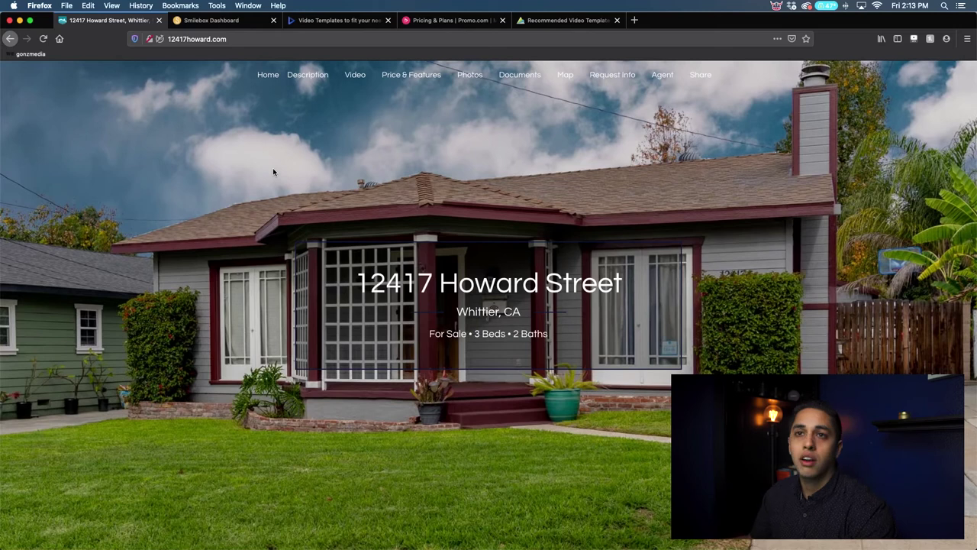
Switch to the Smilebox dashboard and look through its featured, popular, trending and new templates
{"action": "left_click", "coordinate": [212, 27]}
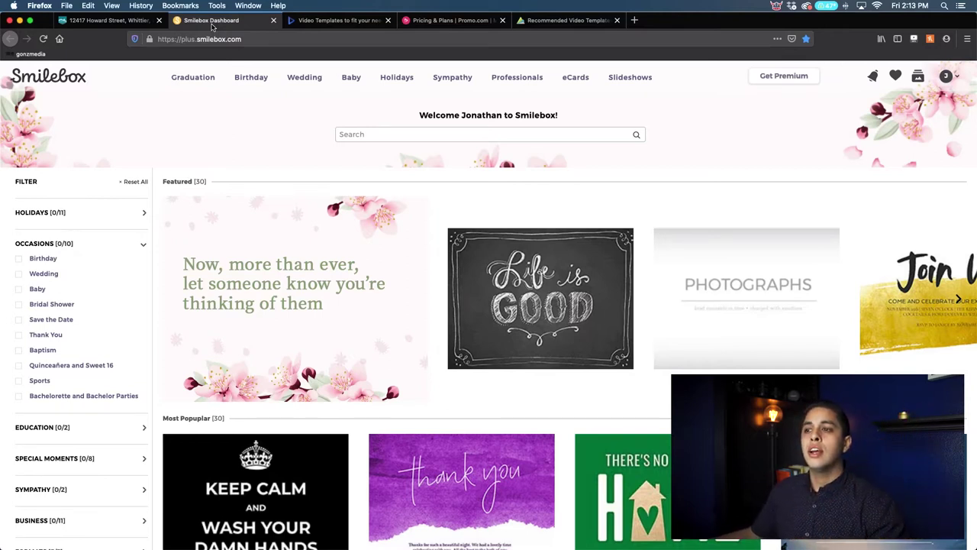
{"action": "scroll", "coordinate": [284, 173], "scroll_direction": "down", "scroll_amount": 20}
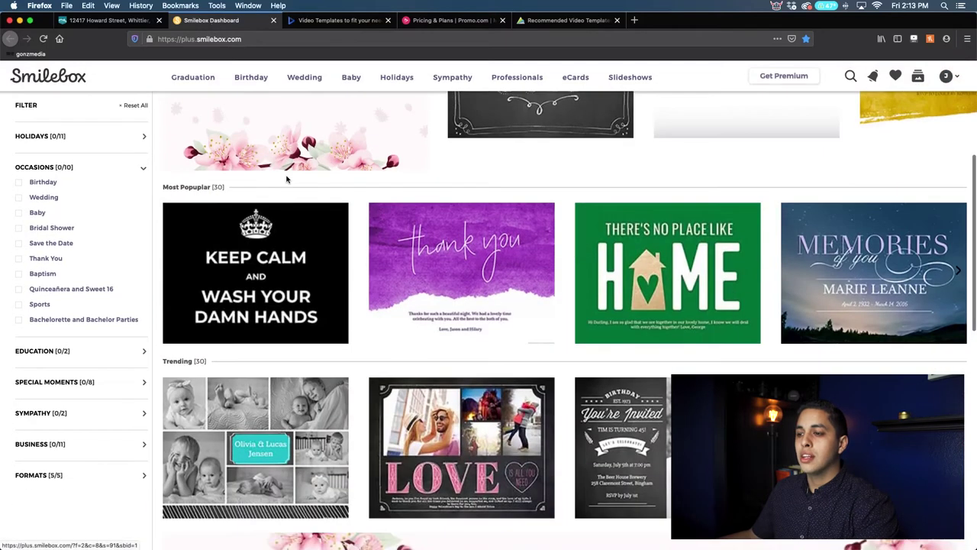
{"action": "scroll", "coordinate": [287, 180], "scroll_direction": "down", "scroll_amount": 2}
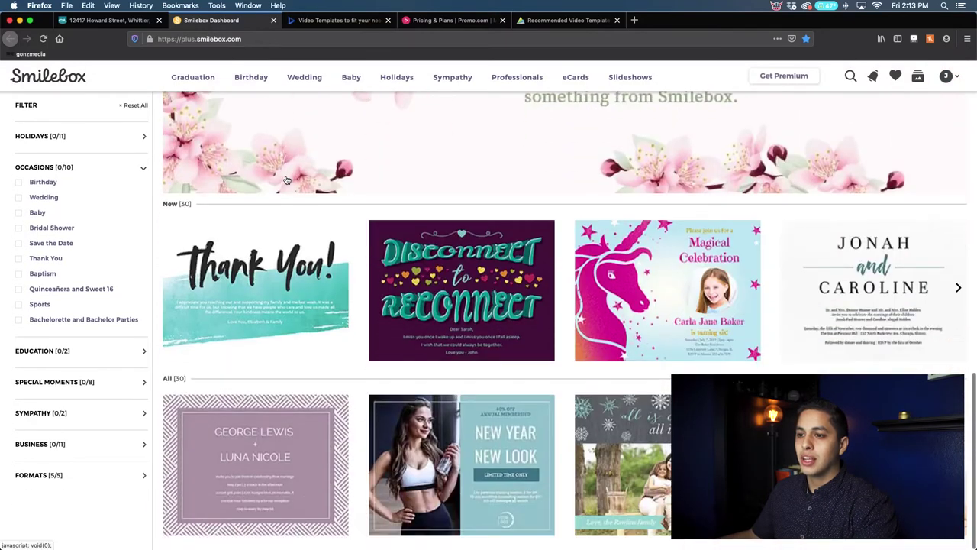
{"action": "scroll", "coordinate": [285, 177], "scroll_direction": "up", "scroll_amount": 20}
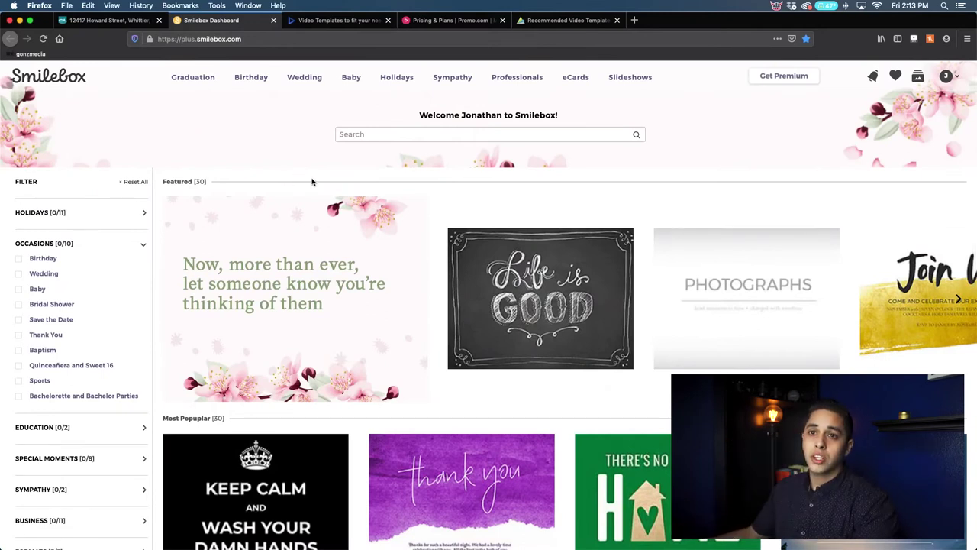
Check the Business template categories in Smilebox's filters and close the Smilebox page
{"action": "left_click", "coordinate": [143, 245]}
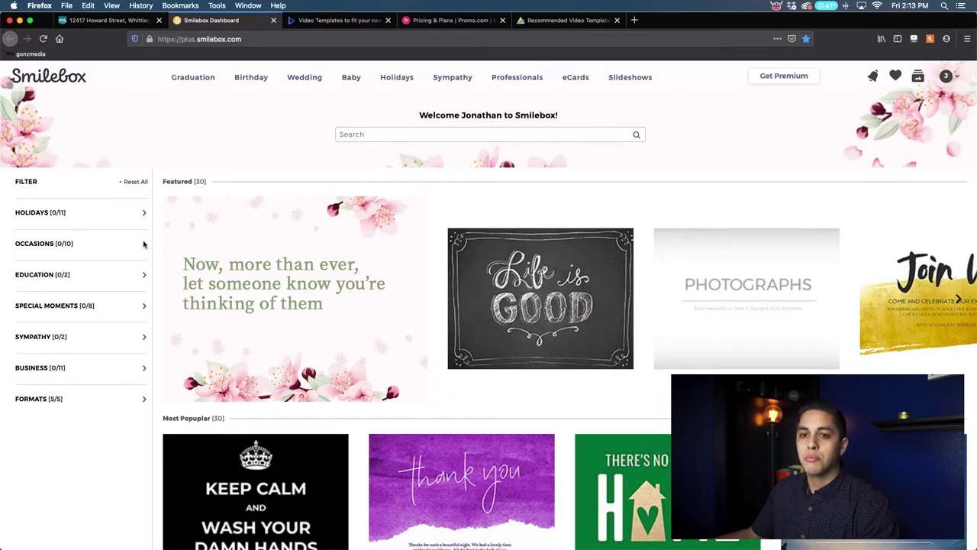
{"action": "left_click", "coordinate": [144, 368]}
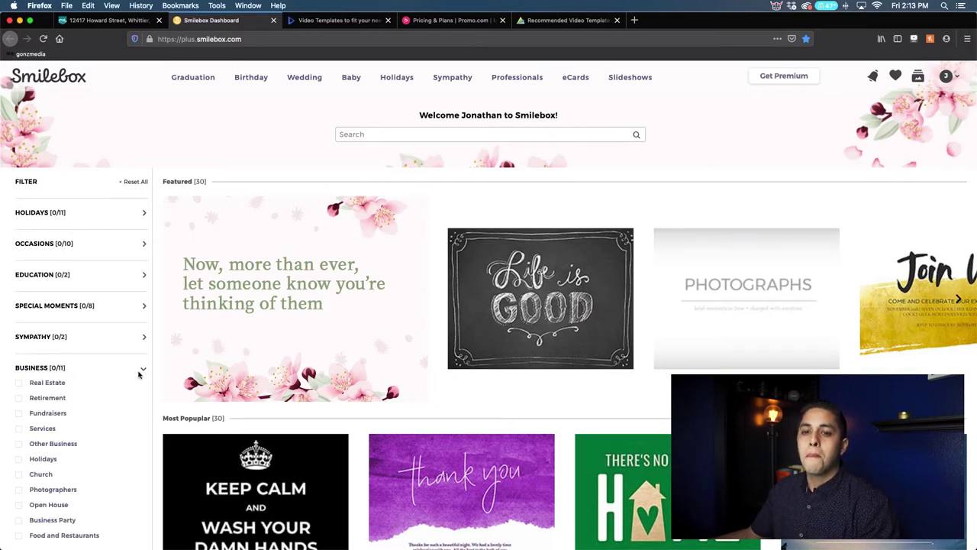
{"action": "left_click", "coordinate": [143, 369]}
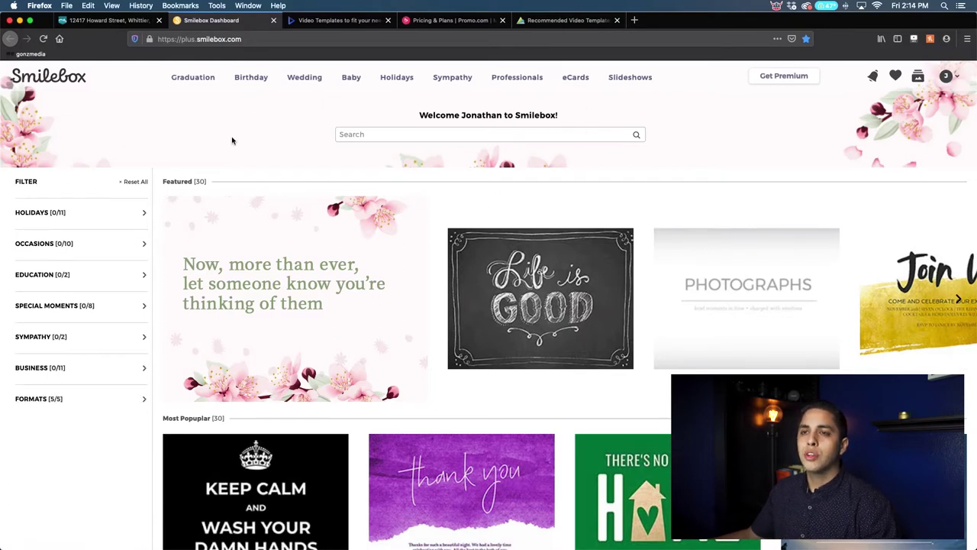
{"action": "left_click", "coordinate": [272, 20]}
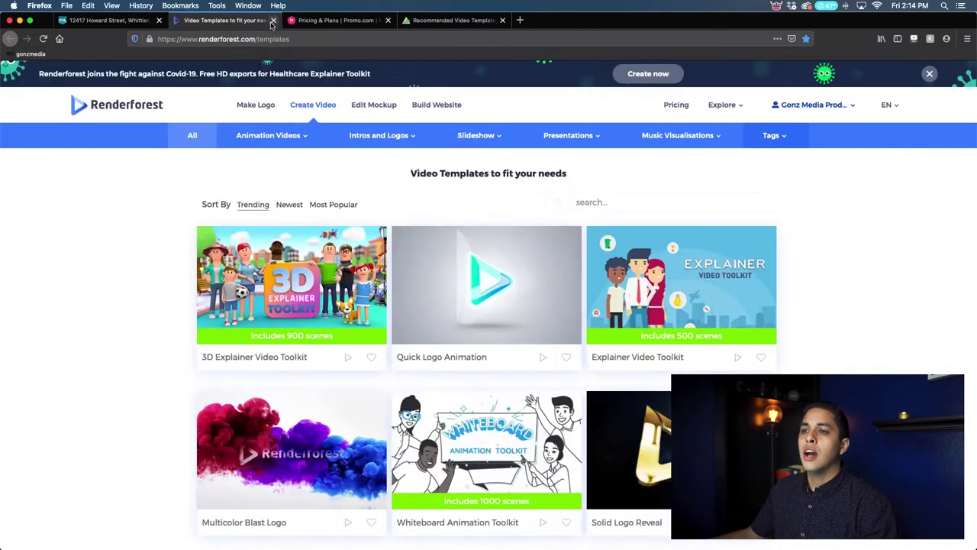
Look through all of Renderforest's trending video templates
{"action": "left_click", "coordinate": [194, 139]}
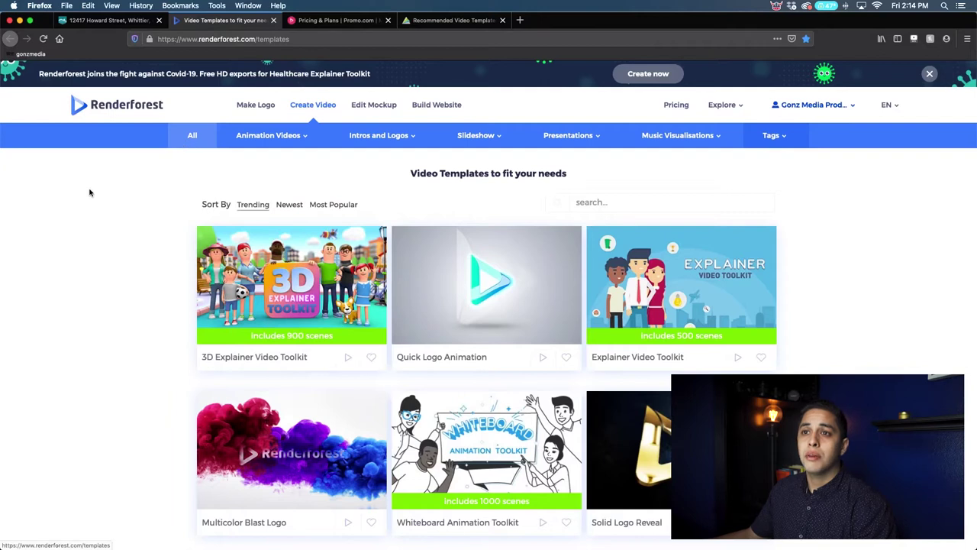
{"action": "mouse_move", "coordinate": [475, 138]}
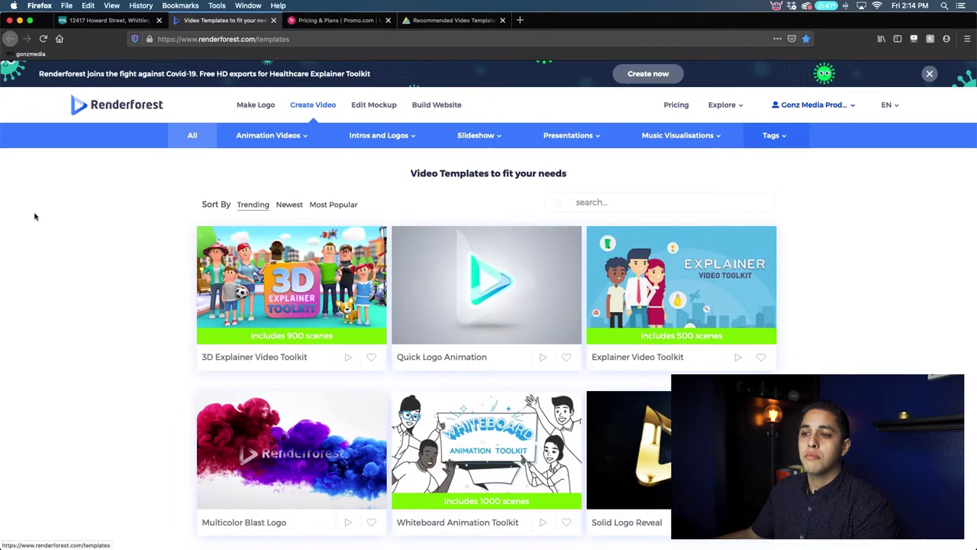
{"action": "scroll", "coordinate": [37, 229], "scroll_direction": "down", "scroll_amount": 1}
{"action": "scroll", "coordinate": [37, 229], "scroll_direction": "down", "scroll_amount": 8}
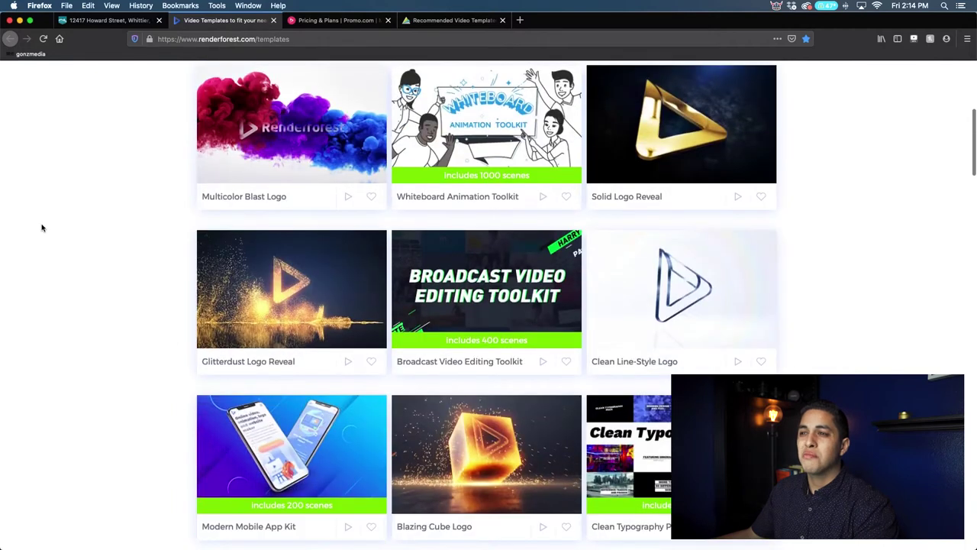
{"action": "scroll", "coordinate": [42, 227], "scroll_direction": "down", "scroll_amount": 12}
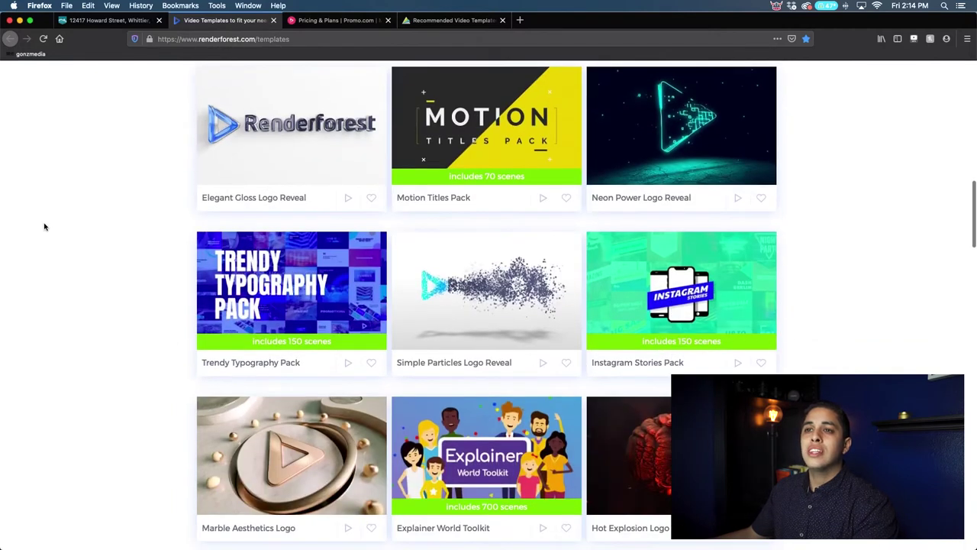
{"action": "scroll", "coordinate": [44, 227], "scroll_direction": "up", "scroll_amount": 20}
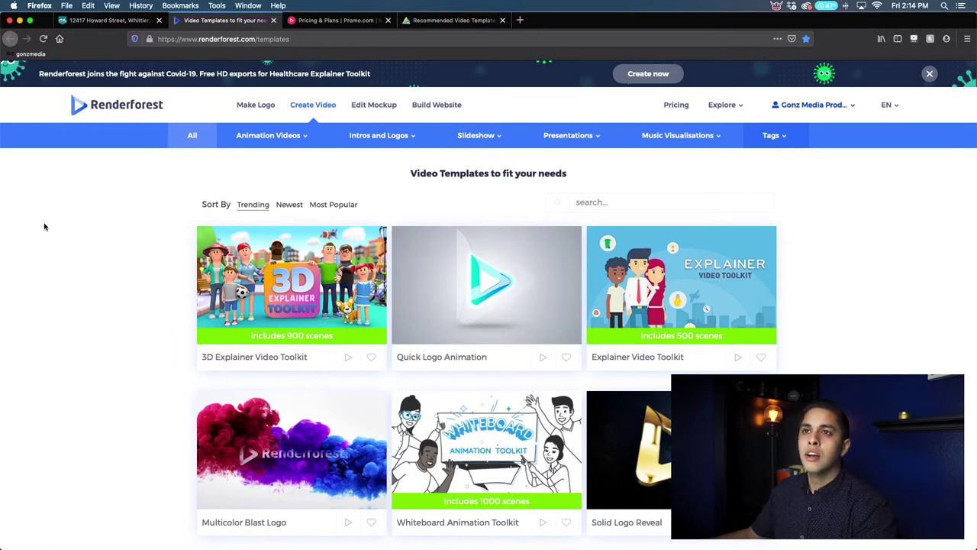
Close the Renderforest templates page and the Promo.com pricing page to reach Animoto's recommended templates
{"action": "left_click", "coordinate": [274, 21]}
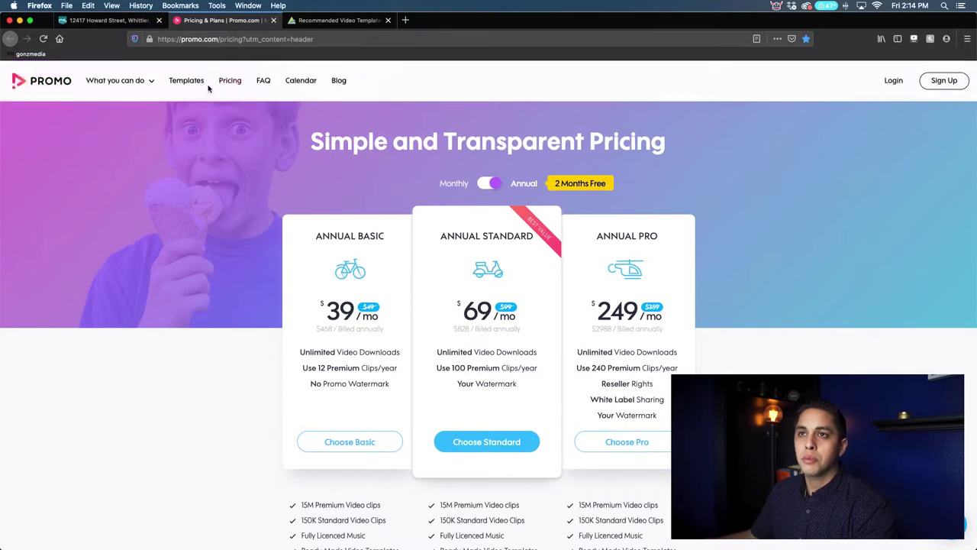
{"action": "left_click", "coordinate": [273, 21]}
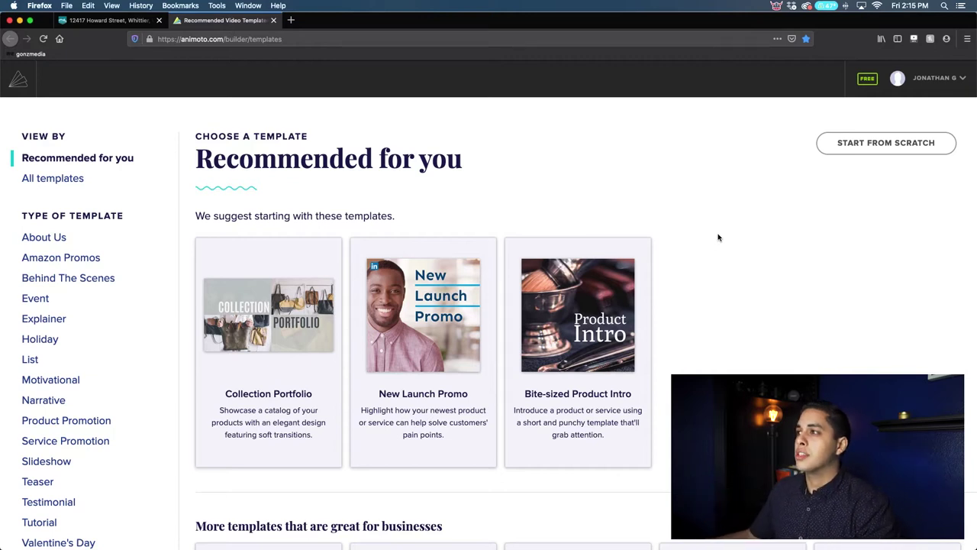
{"action": "mouse_move", "coordinate": [938, 84]}
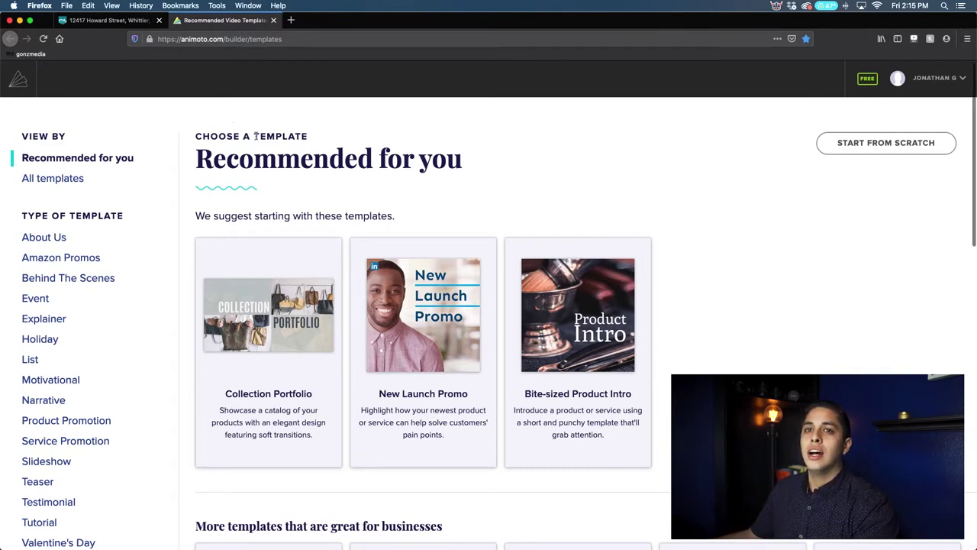
Examine Animoto's recommended and business templates for options suited to real estate
{"action": "scroll", "coordinate": [296, 137], "scroll_direction": "down", "scroll_amount": 10}
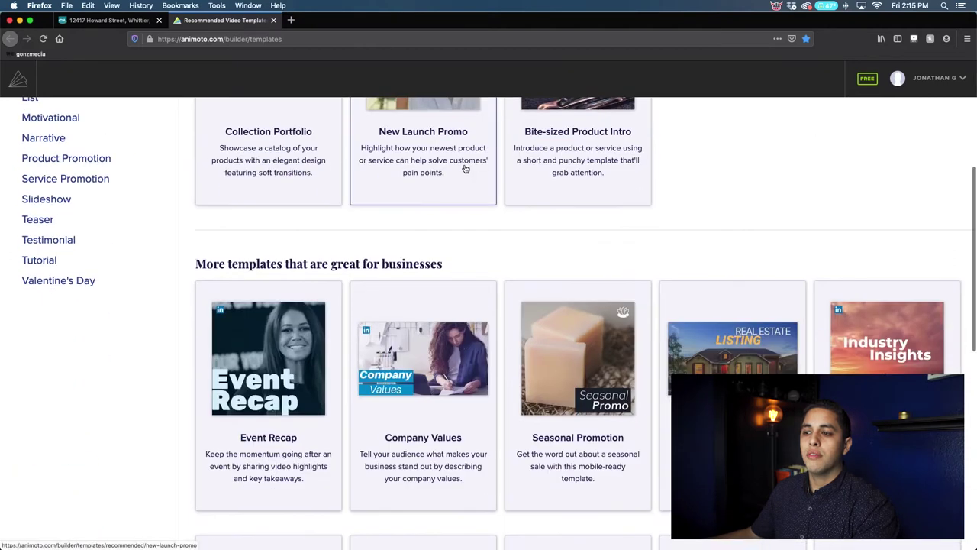
{"action": "scroll", "coordinate": [522, 326], "scroll_direction": "down", "scroll_amount": 1}
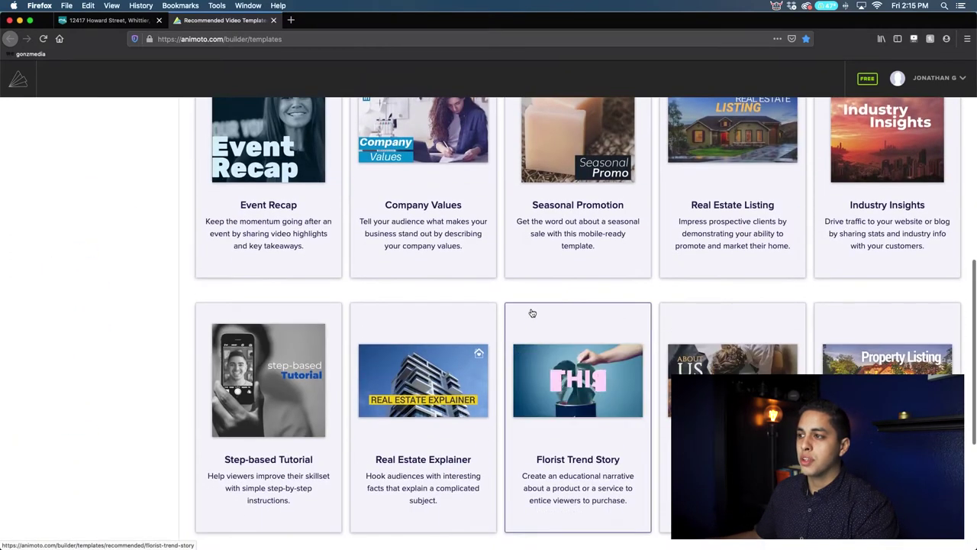
{"action": "scroll", "coordinate": [412, 415], "scroll_direction": "up", "scroll_amount": 1}
{"action": "scroll", "coordinate": [412, 415], "scroll_direction": "down", "scroll_amount": 1}
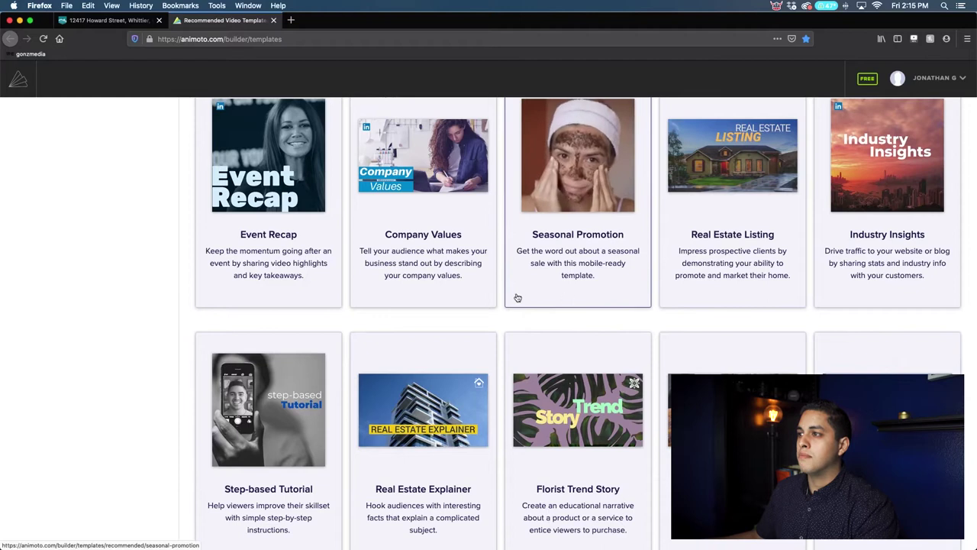
{"action": "scroll", "coordinate": [518, 298], "scroll_direction": "down", "scroll_amount": 8}
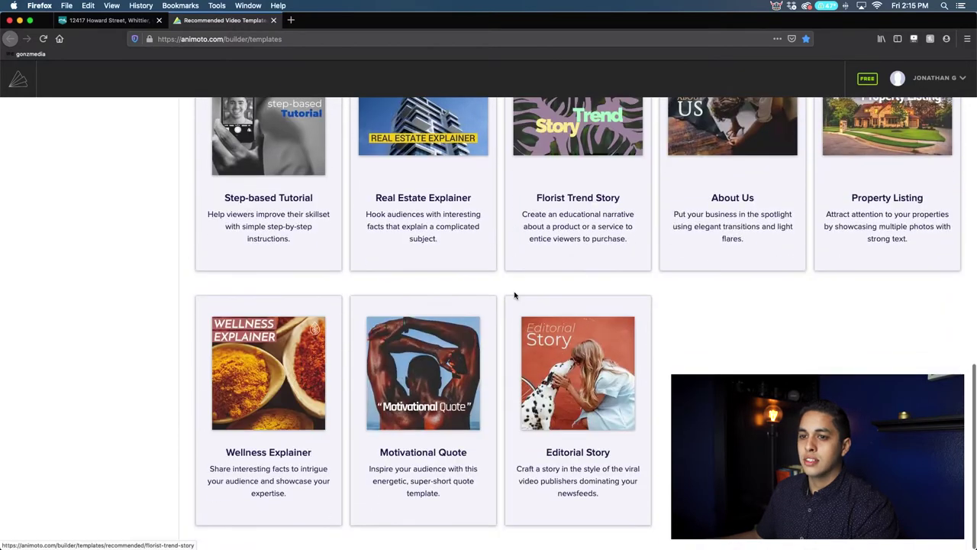
{"action": "scroll", "coordinate": [454, 418], "scroll_direction": "up", "scroll_amount": 8}
{"action": "scroll", "coordinate": [454, 419], "scroll_direction": "up", "scroll_amount": 10}
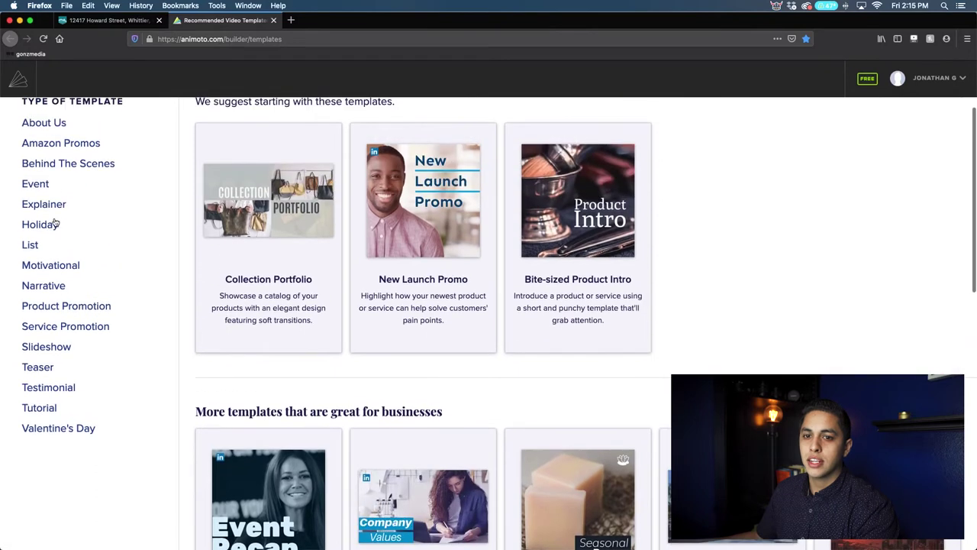
{"action": "scroll", "coordinate": [633, 369], "scroll_direction": "down", "scroll_amount": 7}
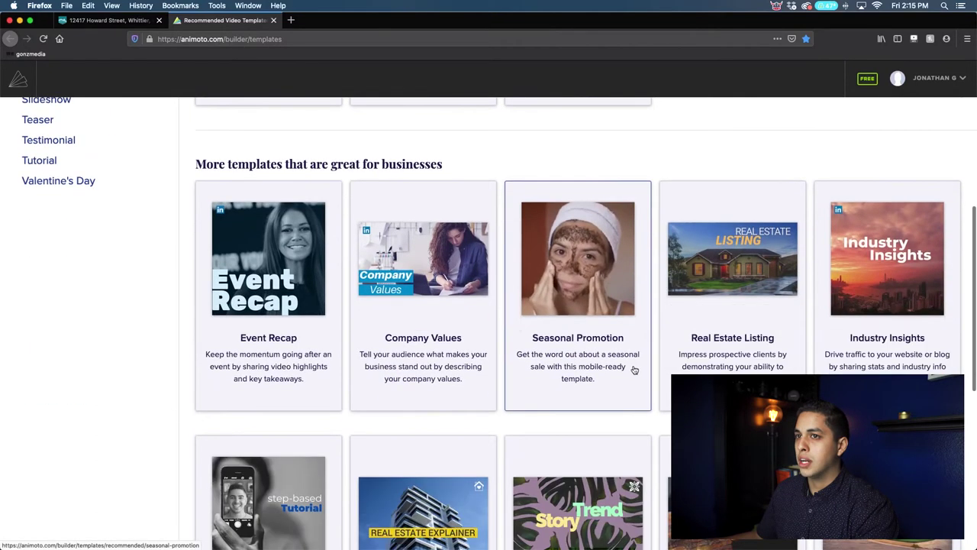
{"action": "scroll", "coordinate": [634, 369], "scroll_direction": "down", "scroll_amount": 1}
{"action": "scroll", "coordinate": [633, 371], "scroll_direction": "down", "scroll_amount": 2}
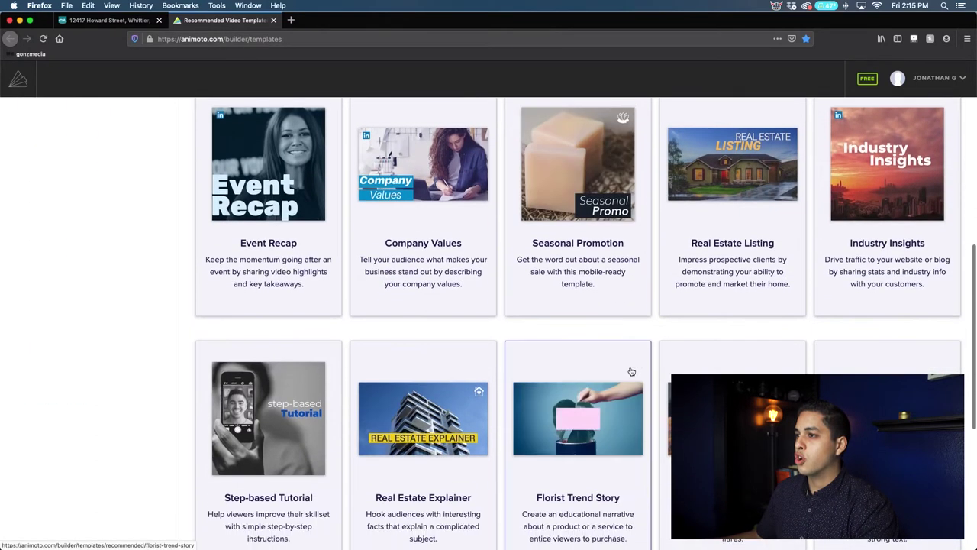
{"action": "scroll", "coordinate": [631, 371], "scroll_direction": "down", "scroll_amount": 1}
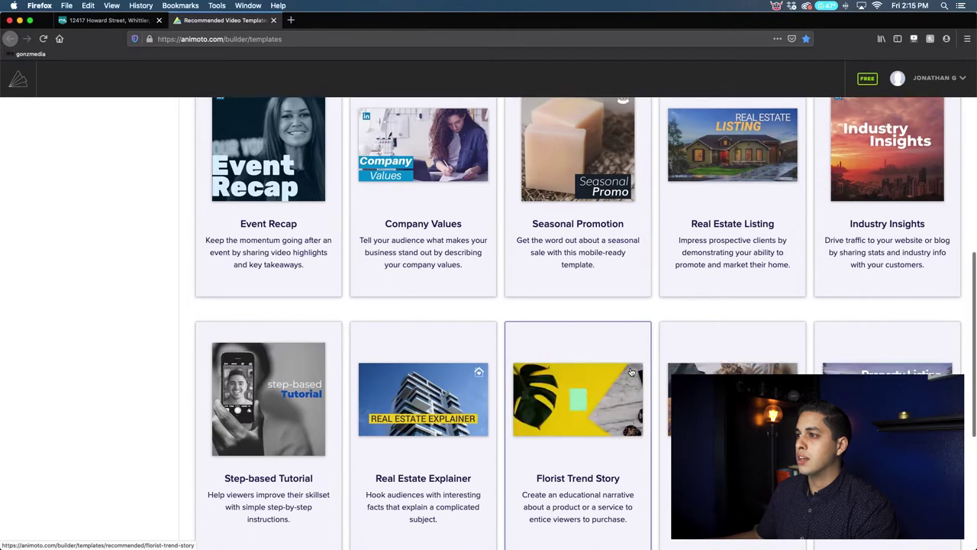
{"action": "scroll", "coordinate": [631, 371], "scroll_direction": "down", "scroll_amount": 1}
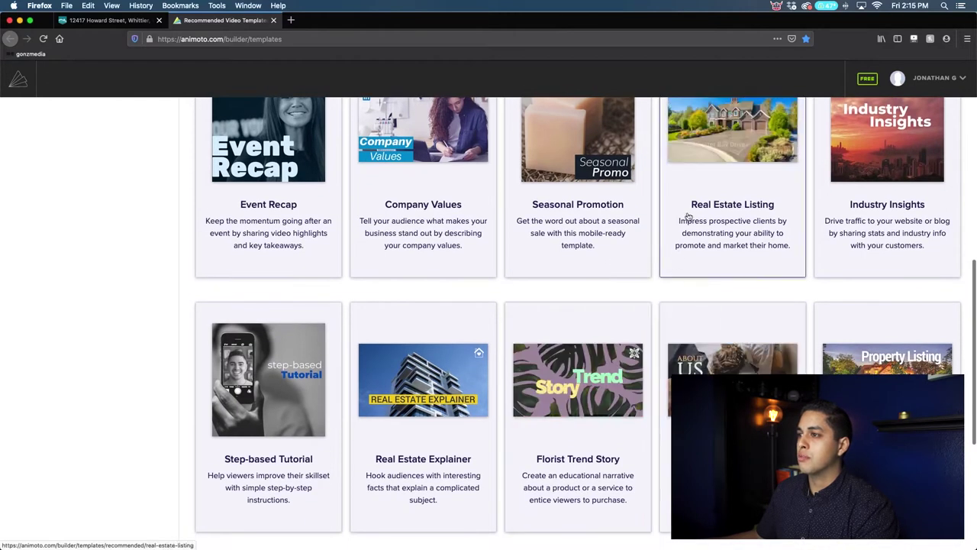
{"action": "scroll", "coordinate": [688, 216], "scroll_direction": "up", "scroll_amount": 2}
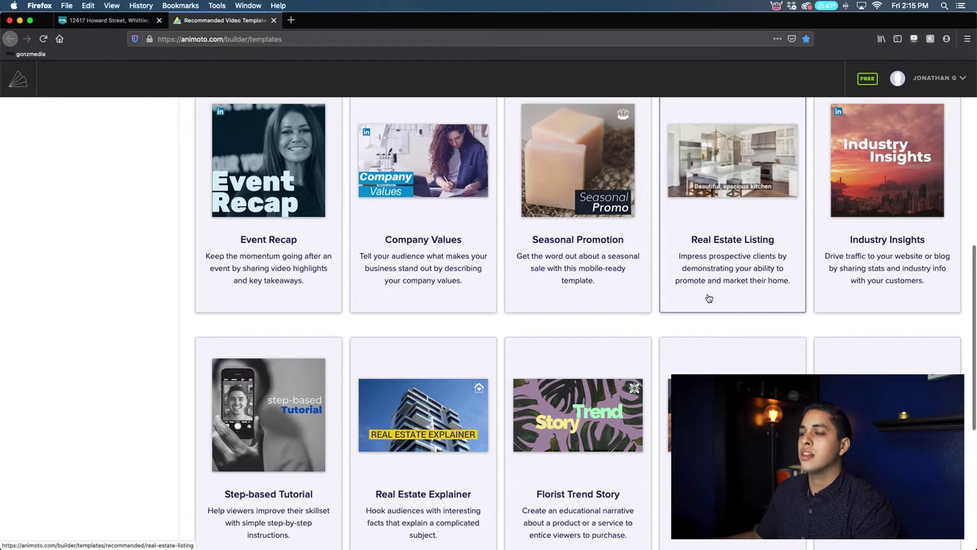
{"action": "scroll", "coordinate": [709, 298], "scroll_direction": "up", "scroll_amount": 1}
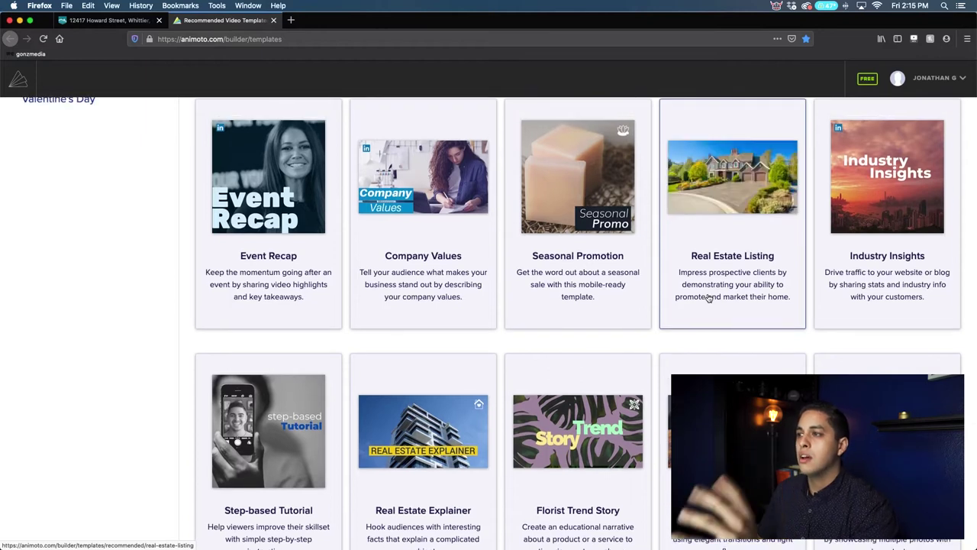
Start a new Animoto project from the Property Listing template
{"action": "scroll", "coordinate": [709, 298], "scroll_direction": "down", "scroll_amount": 5}
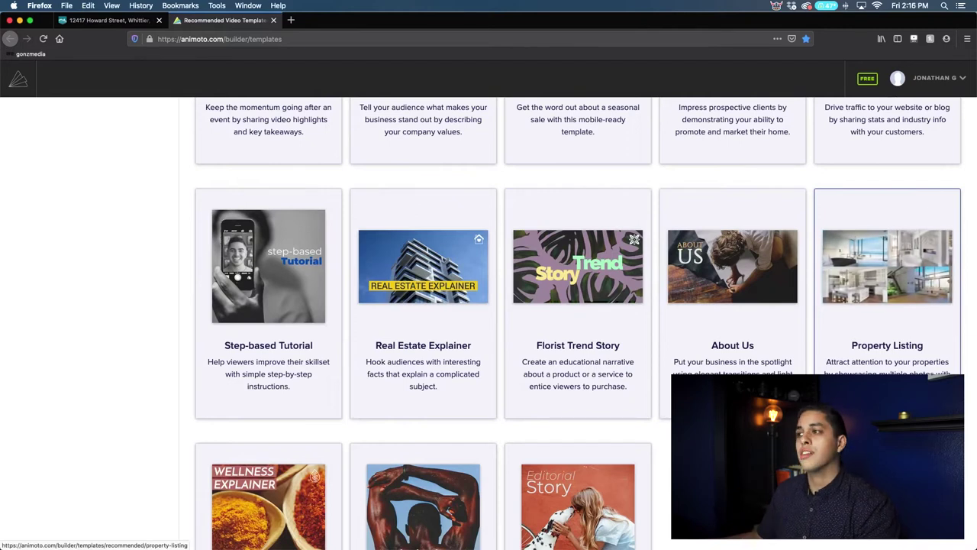
{"action": "left_click", "coordinate": [876, 347]}
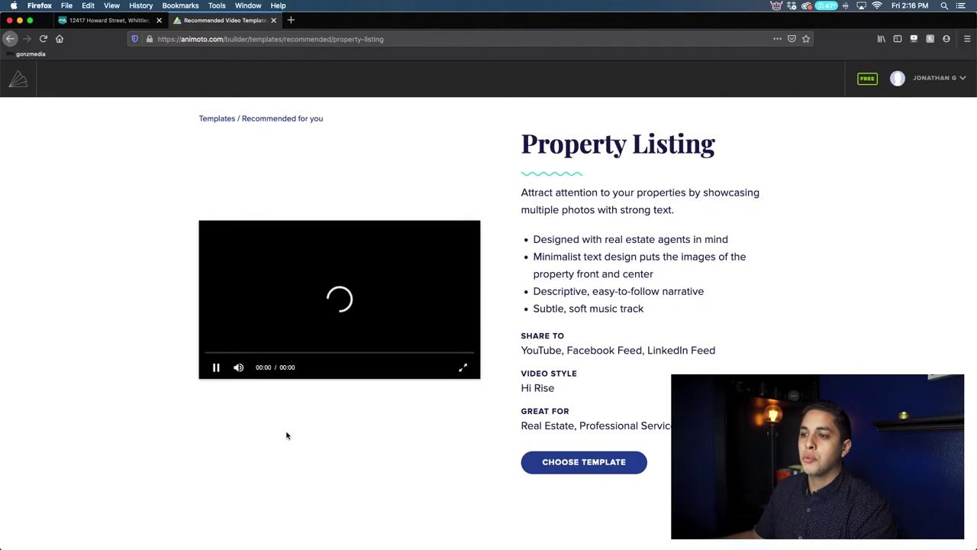
{"action": "left_click", "coordinate": [585, 465]}
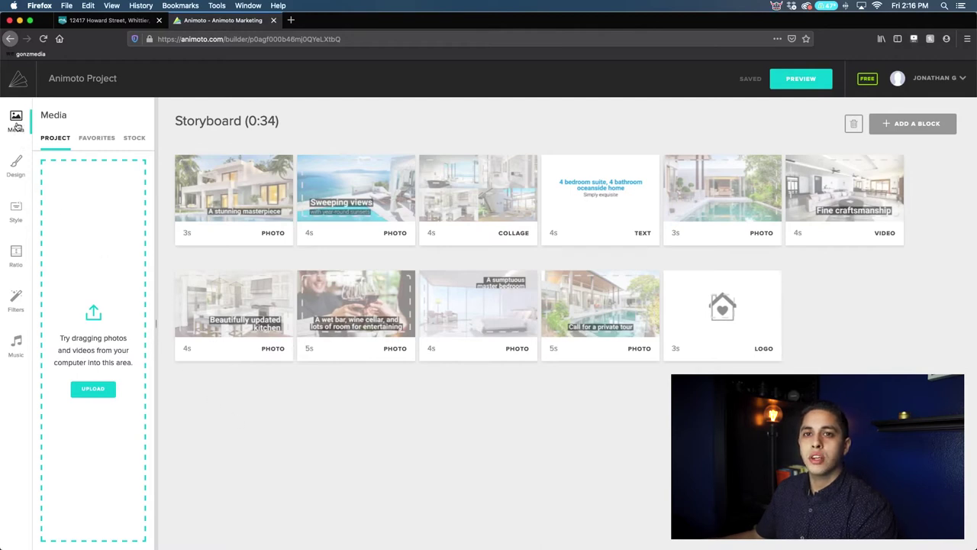
Look over the project's design settings for watermark, color, text size and font
{"action": "left_click", "coordinate": [16, 164]}
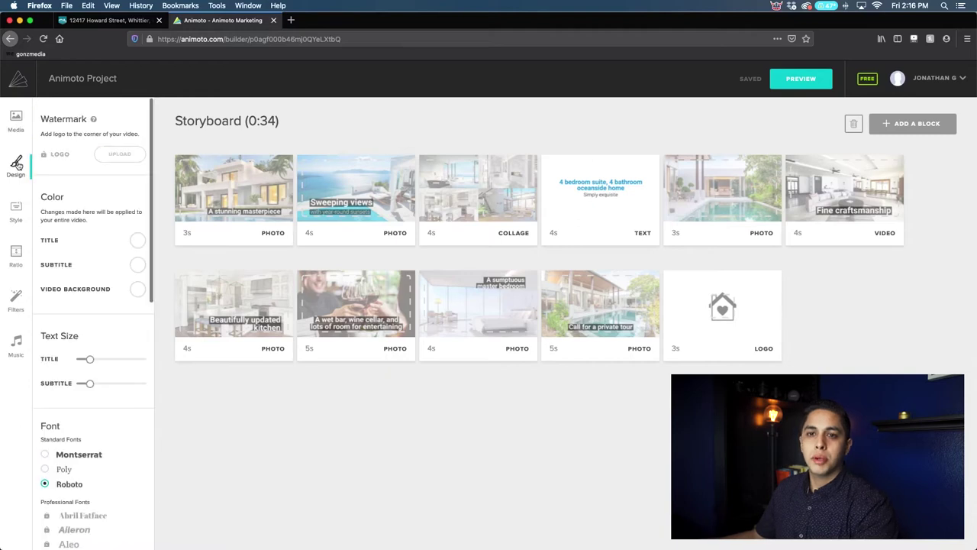
{"action": "scroll", "coordinate": [48, 223], "scroll_direction": "down", "scroll_amount": 1}
{"action": "scroll", "coordinate": [48, 223], "scroll_direction": "down", "scroll_amount": 7}
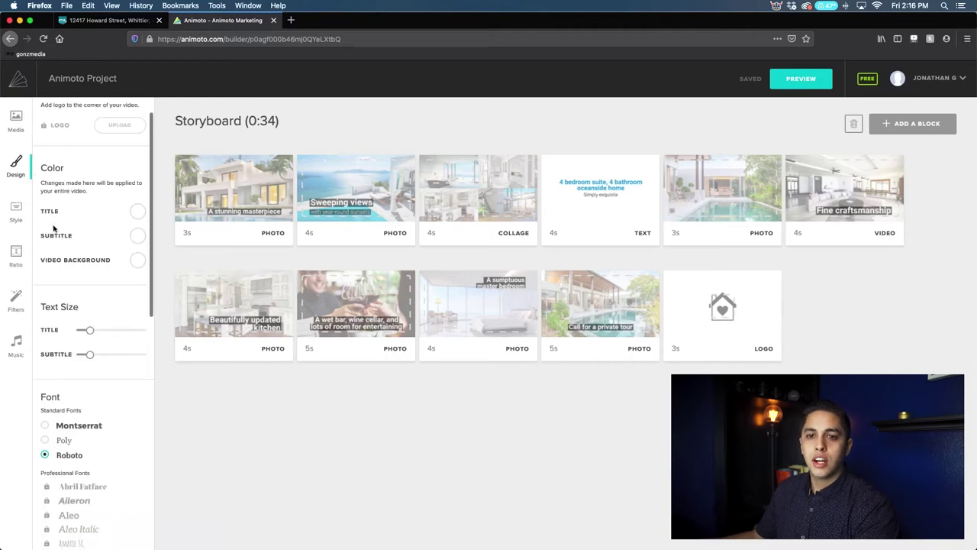
Look over the video styles available for the project and keep the Hi-Rise style
{"action": "scroll", "coordinate": [70, 248], "scroll_direction": "up", "scroll_amount": 7}
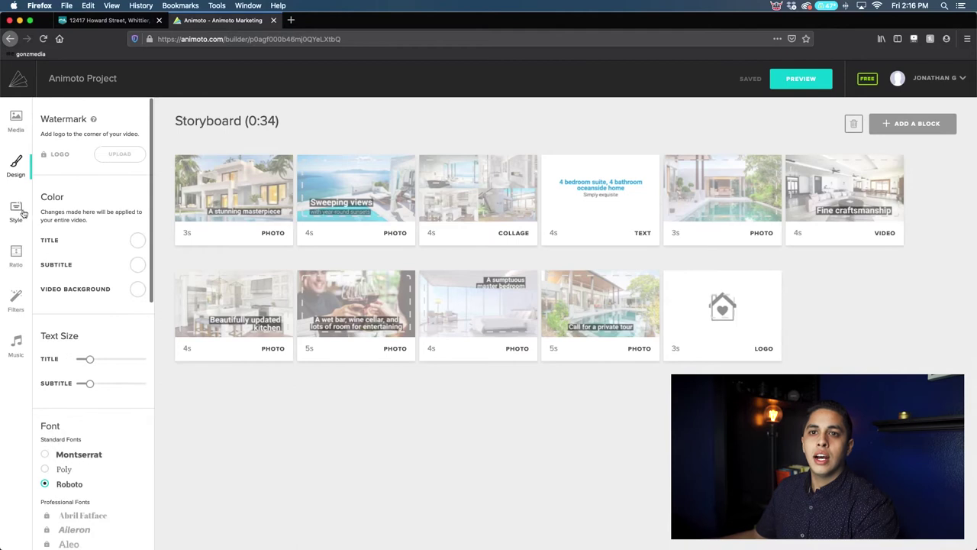
{"action": "left_click", "coordinate": [17, 207]}
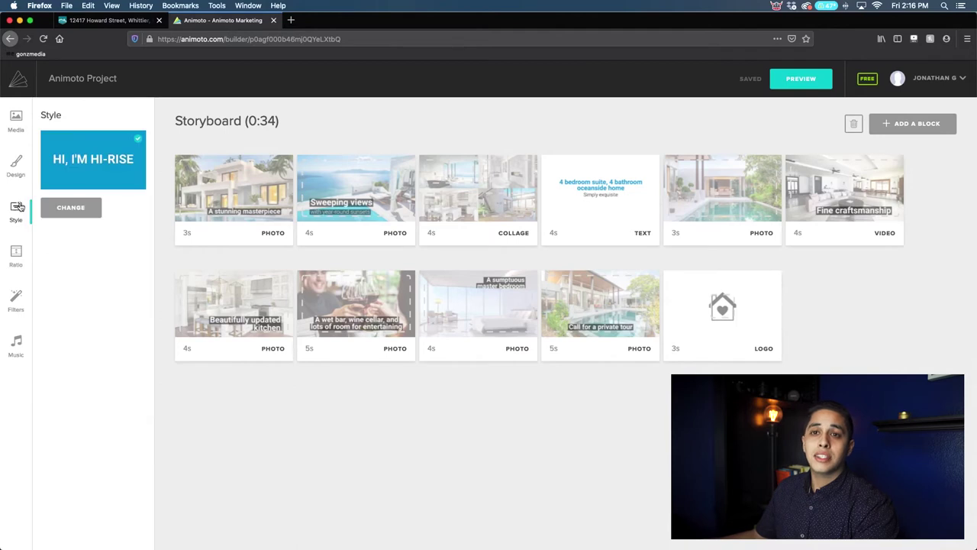
{"action": "left_click", "coordinate": [92, 207]}
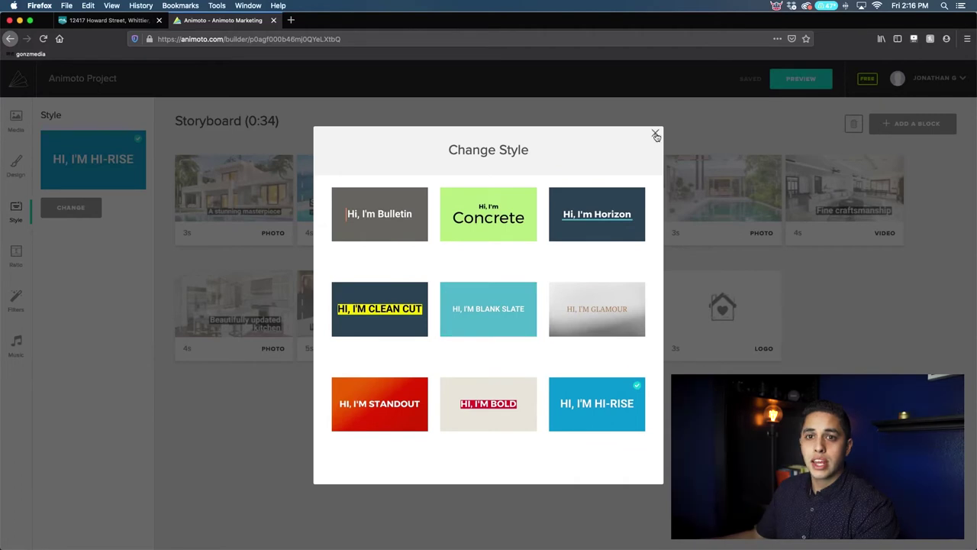
{"action": "left_click", "coordinate": [655, 133]}
Try the Square (1:1) aspect ratio on the storyboard and restore Landscape (16:9)
{"action": "left_click", "coordinate": [16, 258]}
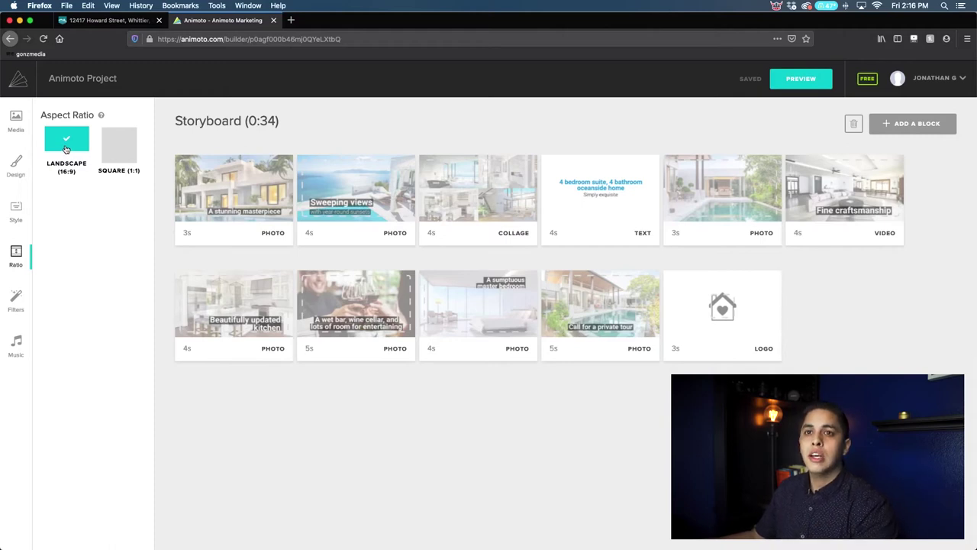
{"action": "left_click", "coordinate": [104, 146]}
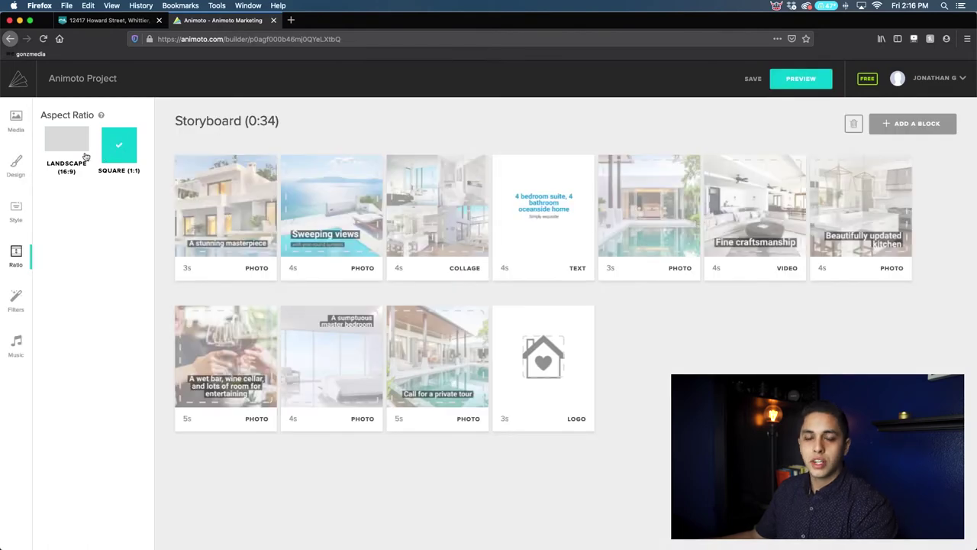
{"action": "mouse_move", "coordinate": [82, 154]}
{"action": "left_click", "coordinate": [76, 154]}
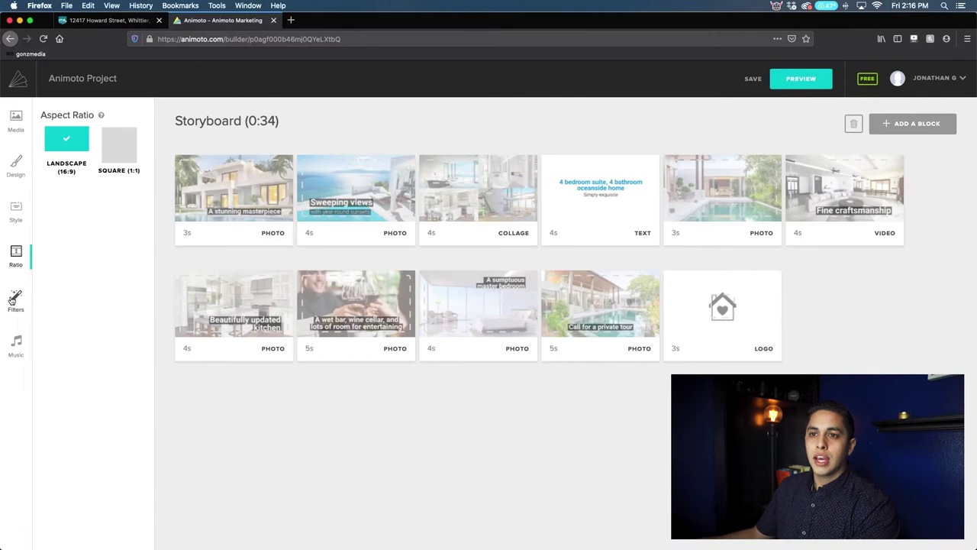
Check the available photo filters and the project's music settings
{"action": "left_click", "coordinate": [13, 299]}
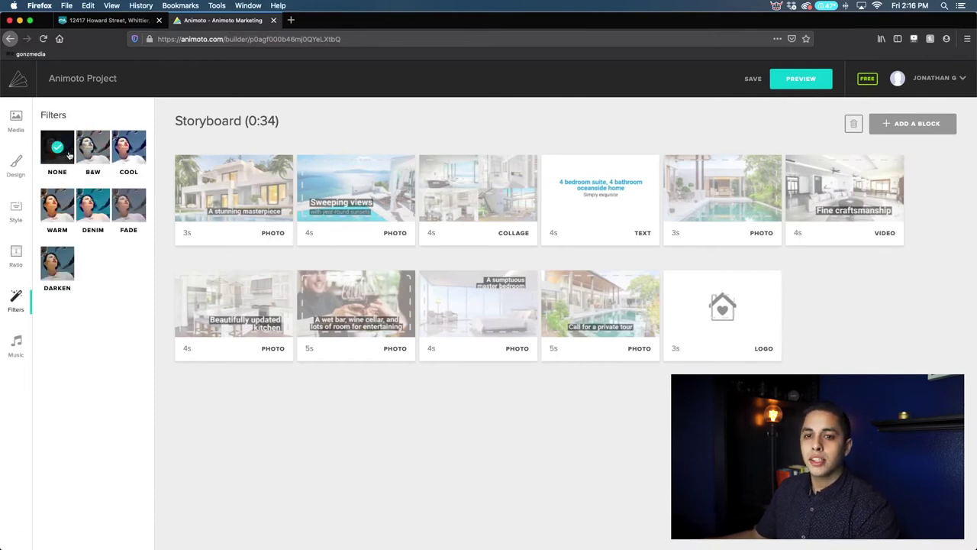
{"action": "left_click", "coordinate": [16, 342]}
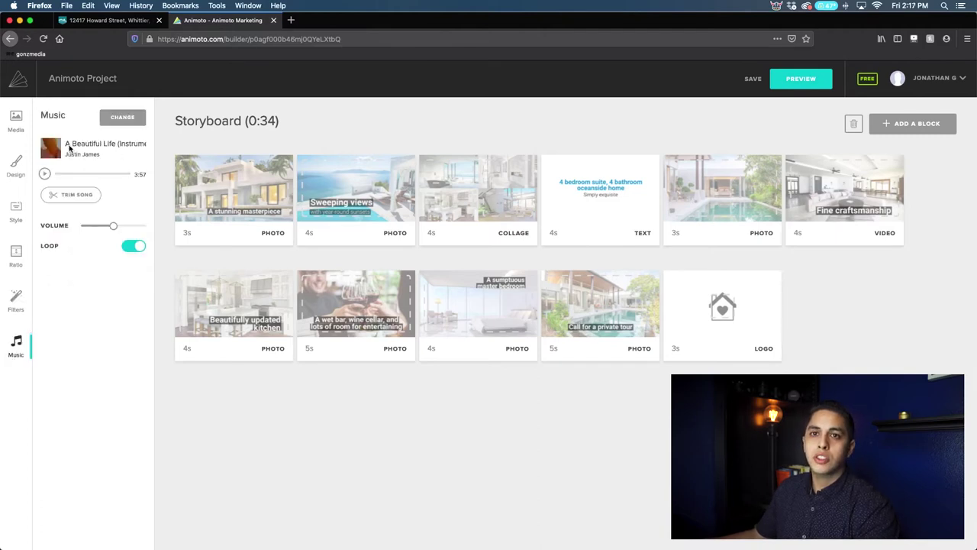
Upload the house photos from the Howard folder, stored under Gonz Media Client Work on the Gonz Media drive, to the project's media
{"action": "left_click", "coordinate": [16, 121]}
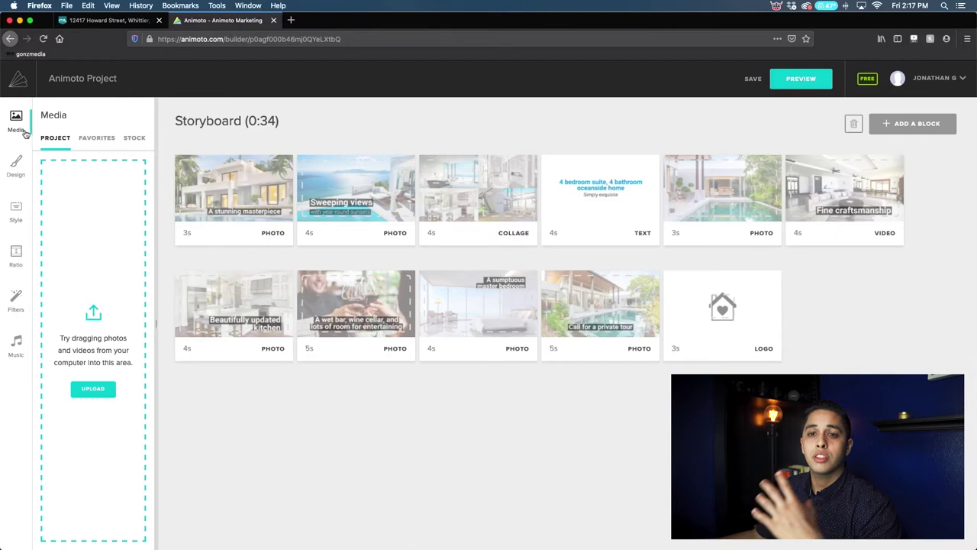
{"action": "left_click", "coordinate": [92, 389]}
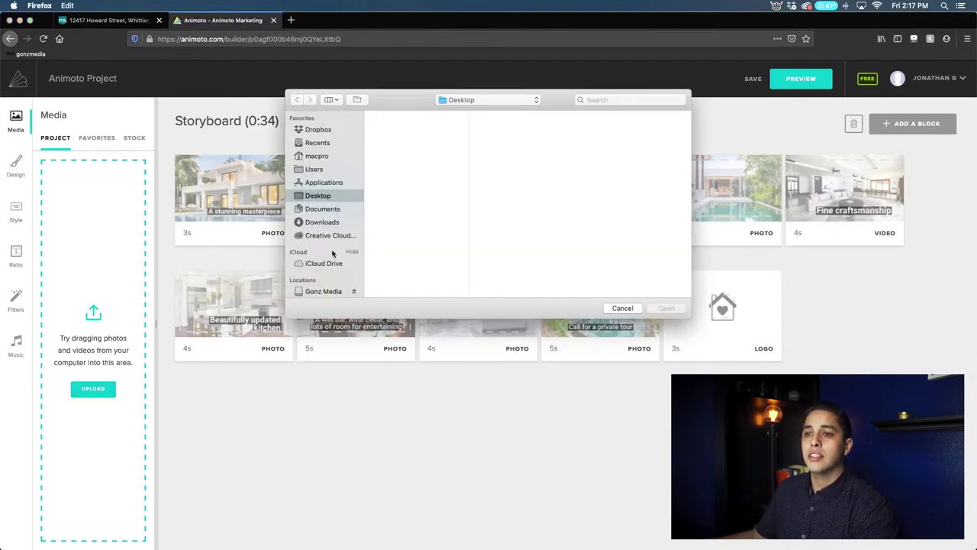
{"action": "scroll", "coordinate": [333, 255], "scroll_direction": "down", "scroll_amount": 1}
{"action": "left_click", "coordinate": [326, 278]}
{"action": "left_click", "coordinate": [440, 143]}
{"action": "left_click", "coordinate": [424, 133]}
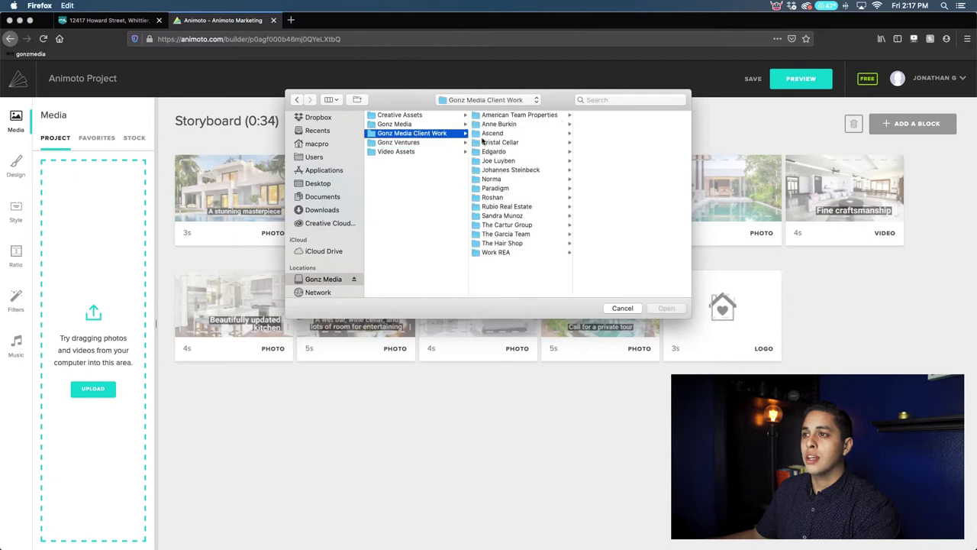
{"action": "left_click", "coordinate": [496, 142]}
{"action": "left_click", "coordinate": [607, 151]}
{"action": "left_click", "coordinate": [622, 122]}
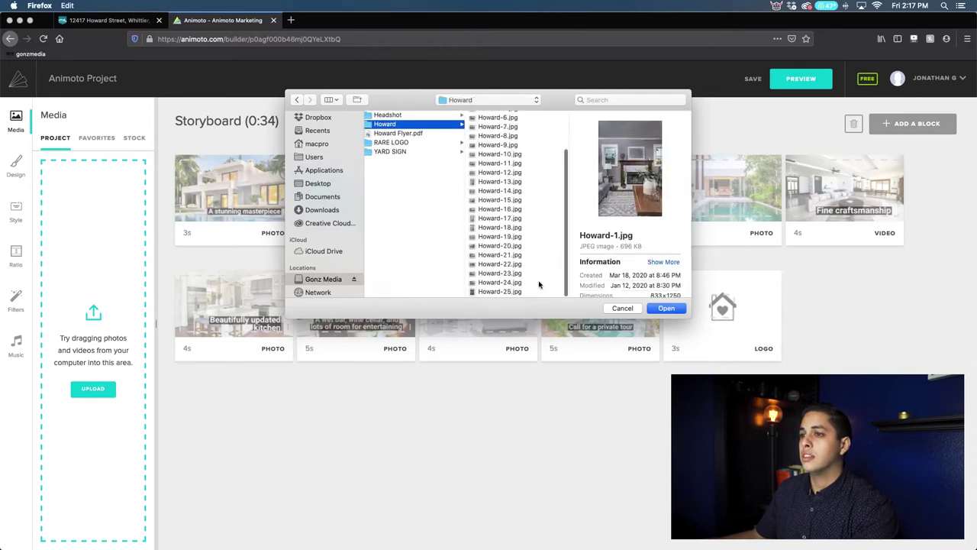
{"action": "double_click", "coordinate": [575, 130]}
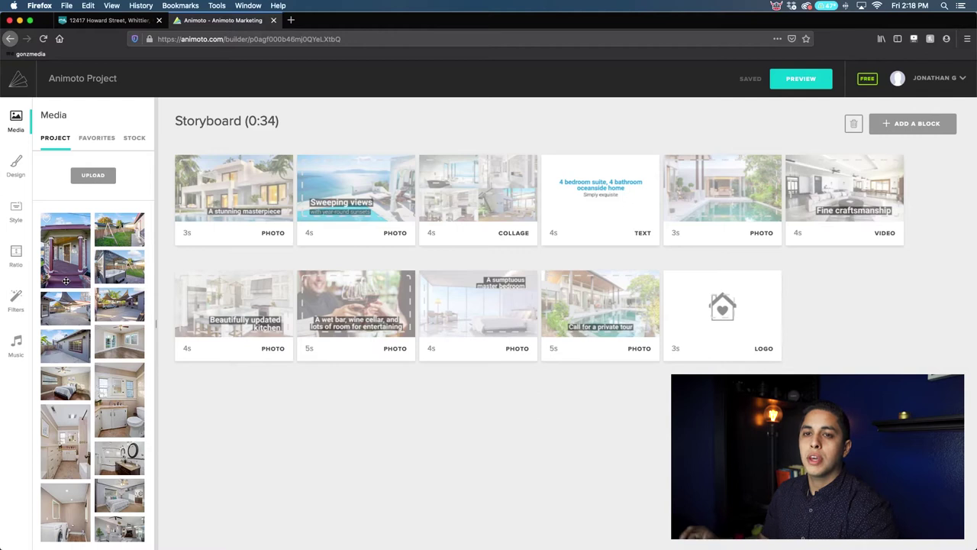
Look through the uploaded house photos and the storyboard's title, length and placeholder blocks
{"action": "scroll", "coordinate": [65, 281], "scroll_direction": "down", "scroll_amount": 10}
{"action": "scroll", "coordinate": [81, 299], "scroll_direction": "up", "scroll_amount": 10}
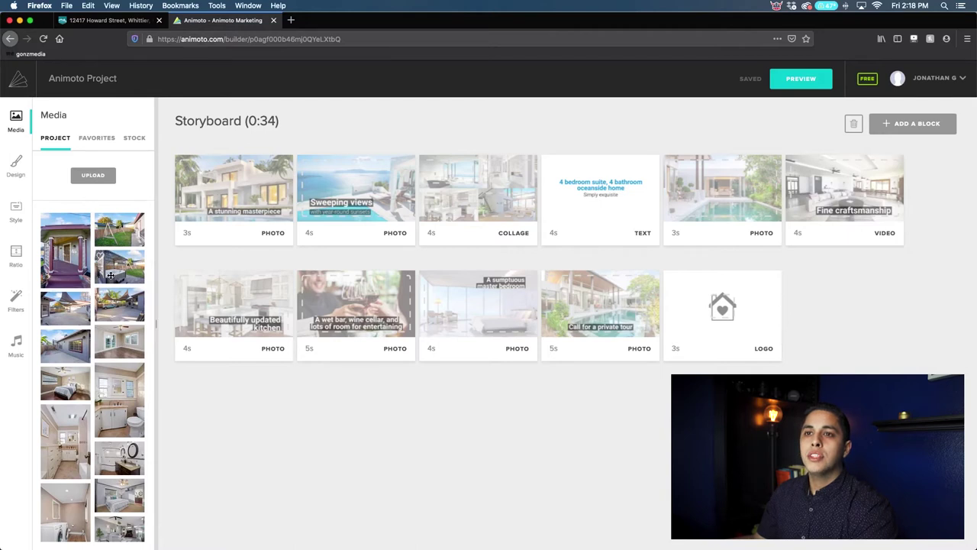
{"action": "left_click_drag", "start_coordinate": [175, 123], "coordinate": [244, 123]}
{"action": "left_click", "coordinate": [244, 122]}
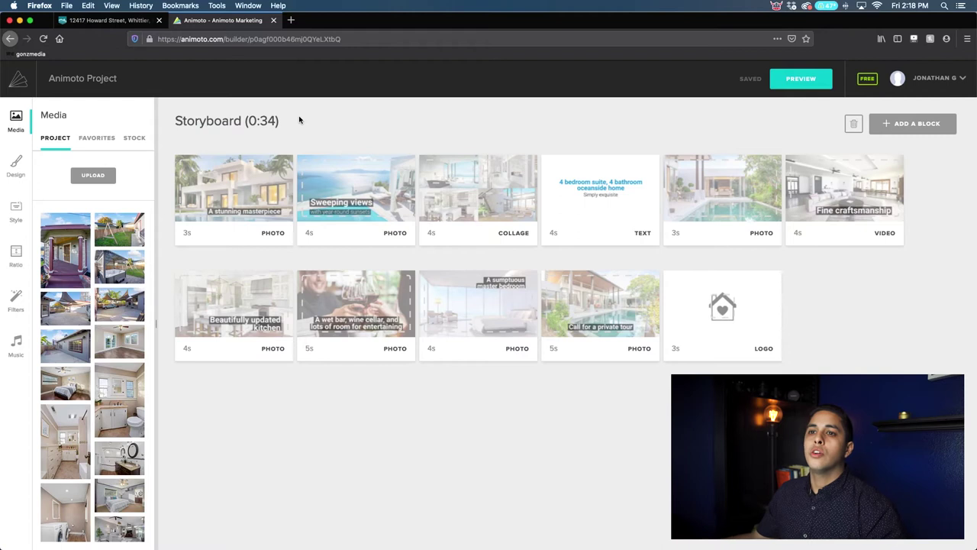
{"action": "mouse_move", "coordinate": [274, 165]}
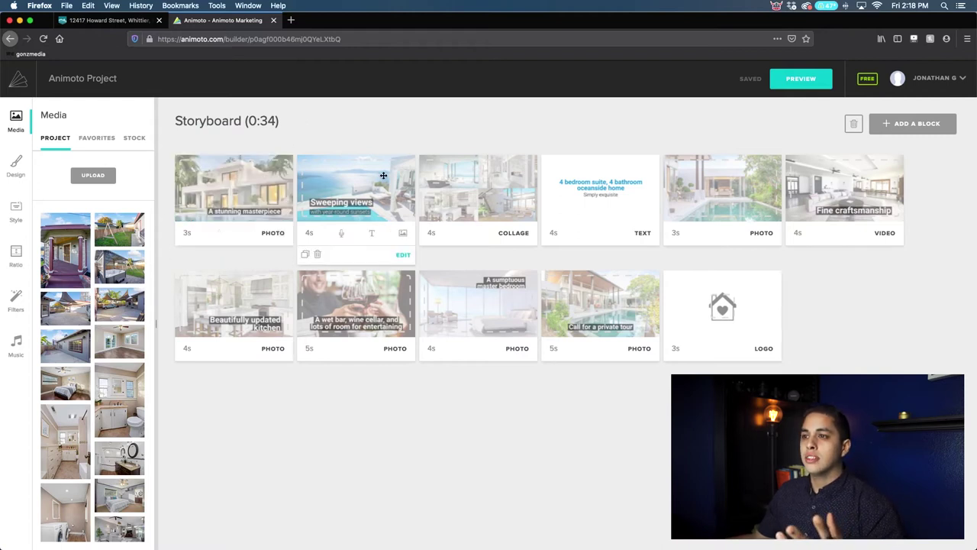
{"action": "mouse_move", "coordinate": [483, 178]}
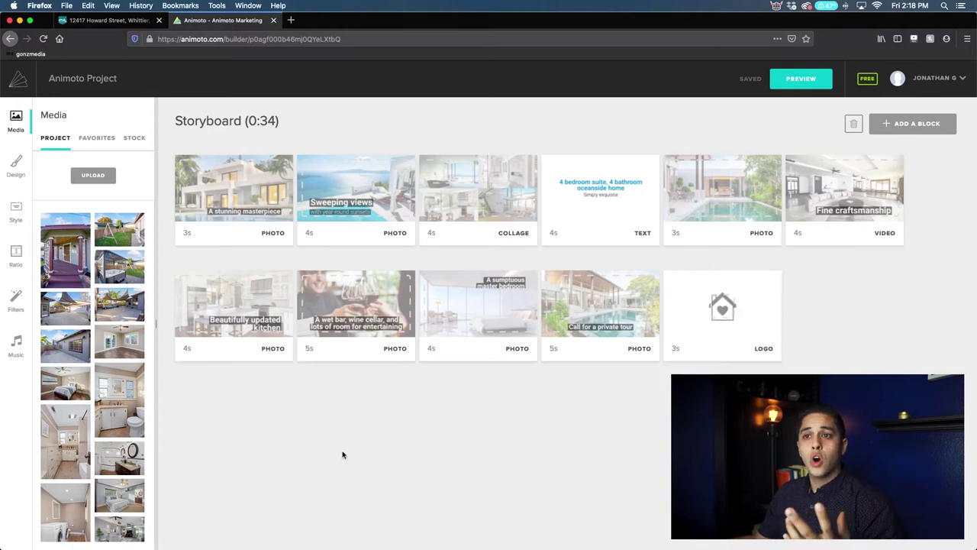
{"action": "mouse_move", "coordinate": [242, 189]}
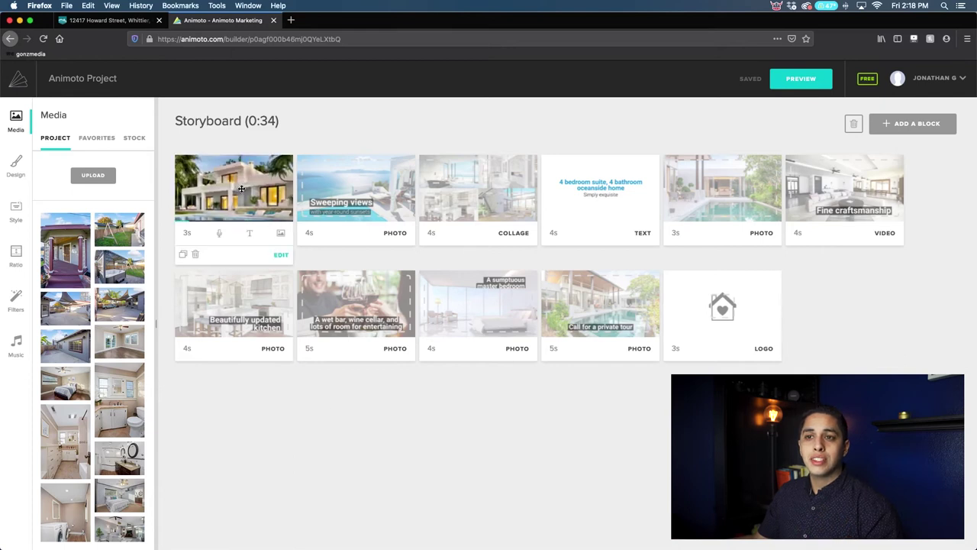
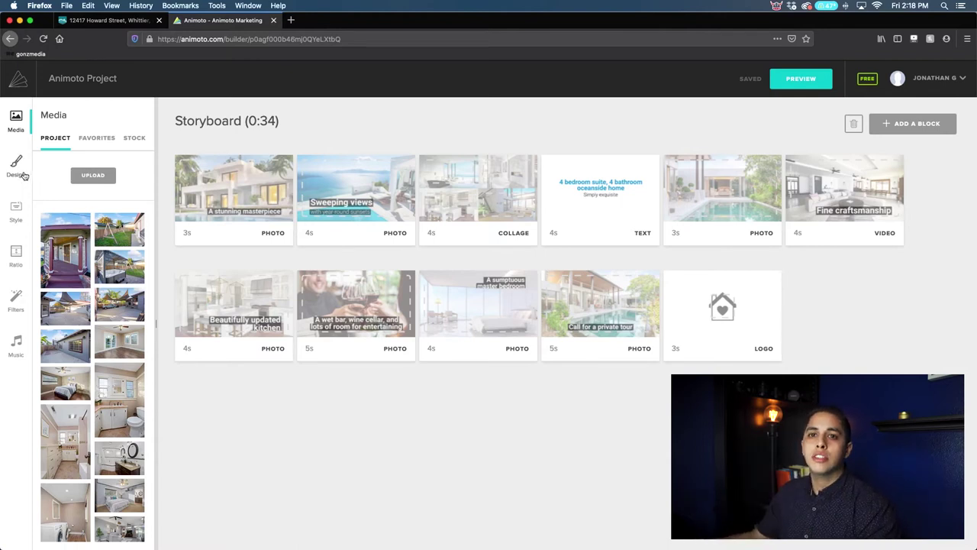
Set the title color to teal for the entire video
{"action": "left_click", "coordinate": [16, 160]}
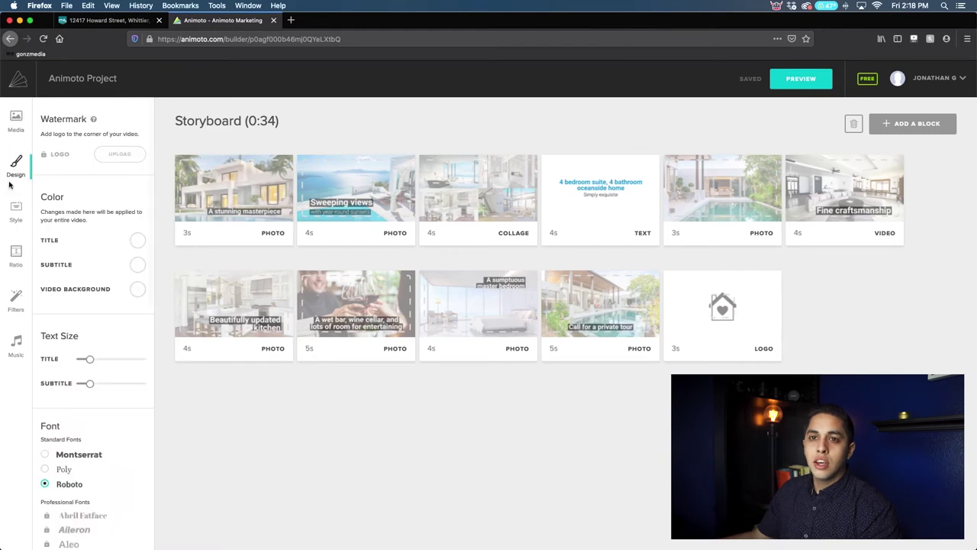
{"action": "left_click", "coordinate": [137, 241]}
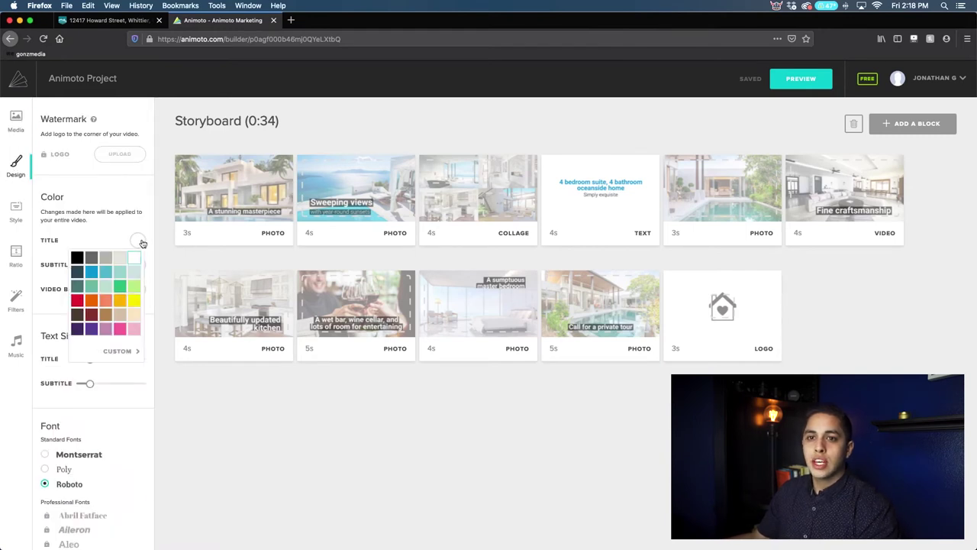
{"action": "left_click", "coordinate": [103, 278]}
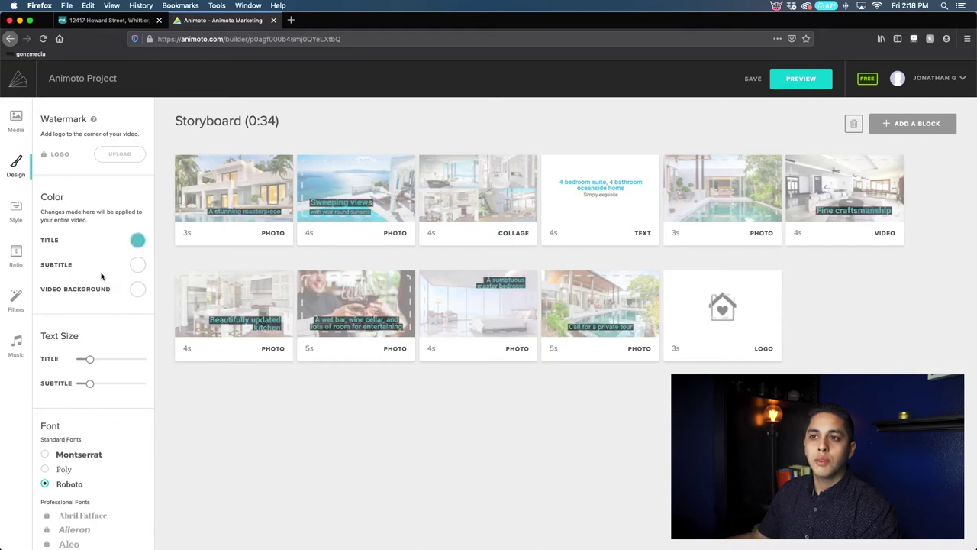
Check the custom color option for the titles and leave the color picker
{"action": "left_click", "coordinate": [137, 243]}
{"action": "left_click", "coordinate": [134, 351]}
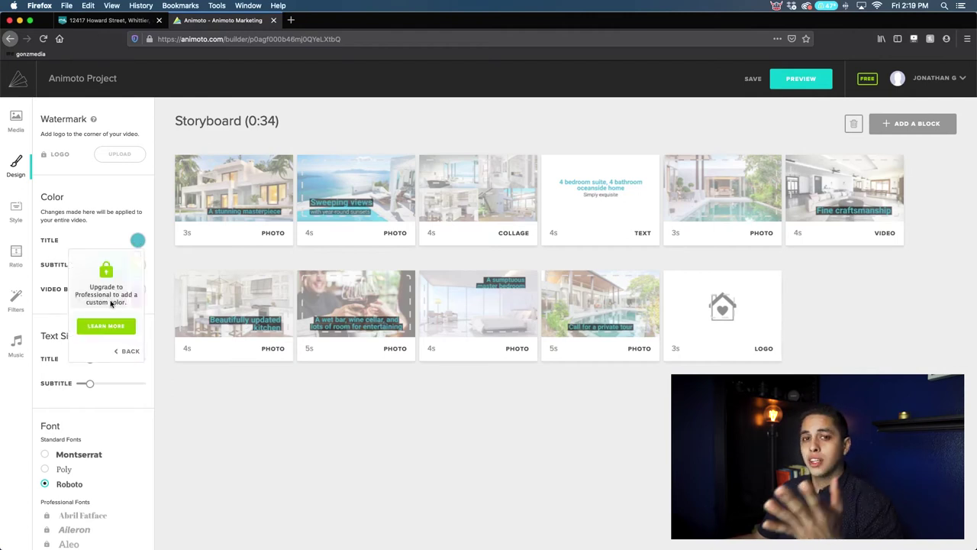
{"action": "left_click", "coordinate": [129, 352]}
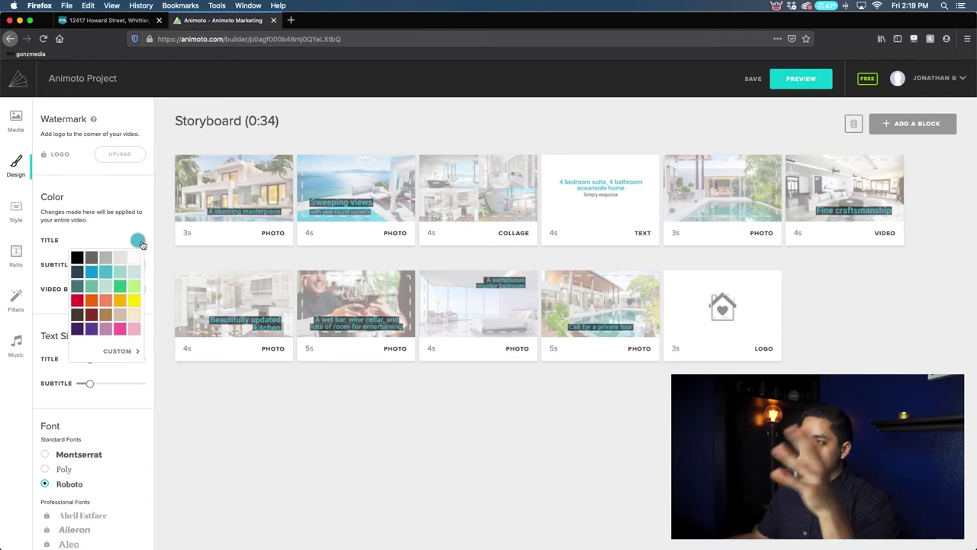
{"action": "left_click", "coordinate": [117, 231]}
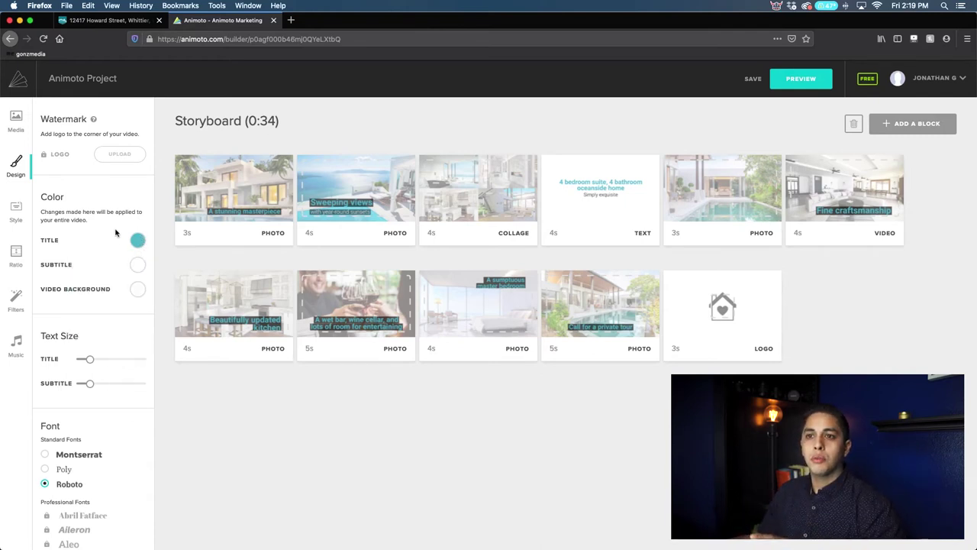
Choose white as the subtitle color for the entire video
{"action": "left_click", "coordinate": [138, 270]}
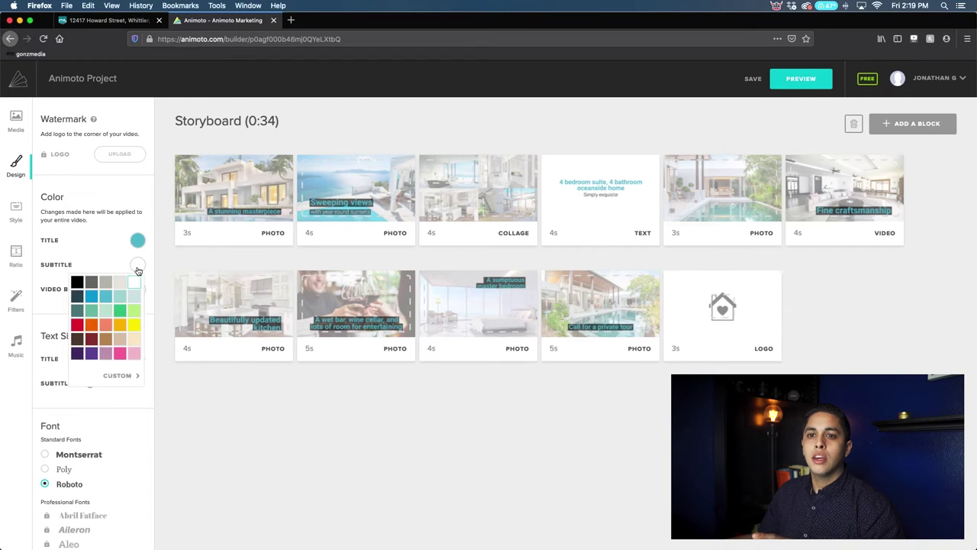
{"action": "left_click", "coordinate": [136, 284]}
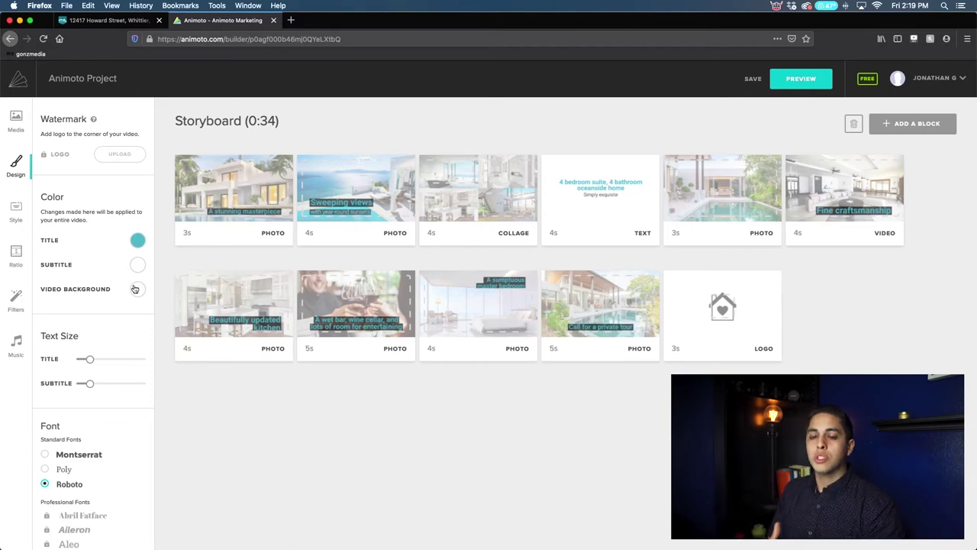
Reduce the title text size slightly and set the subtitle text size to its minimum
{"action": "mouse_move", "coordinate": [464, 548]}
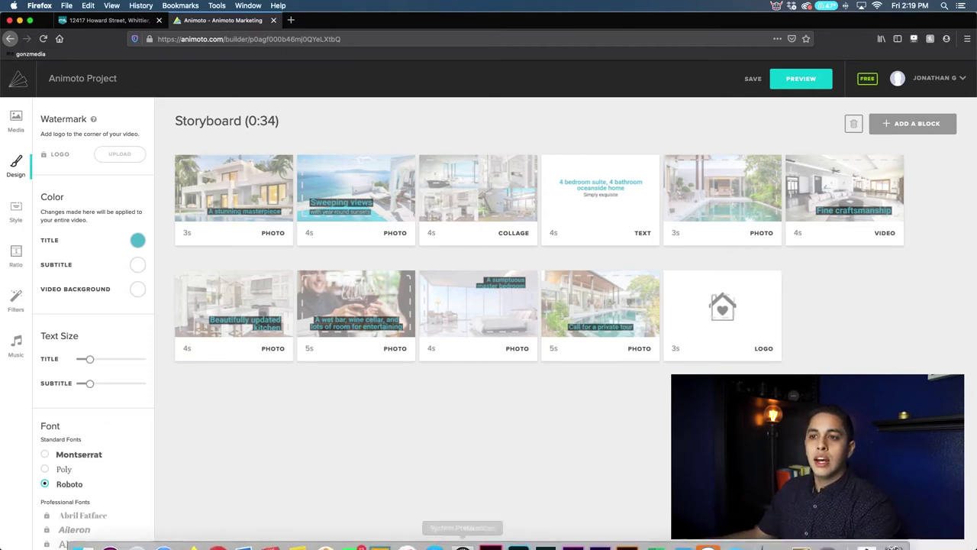
{"action": "mouse_move", "coordinate": [315, 231]}
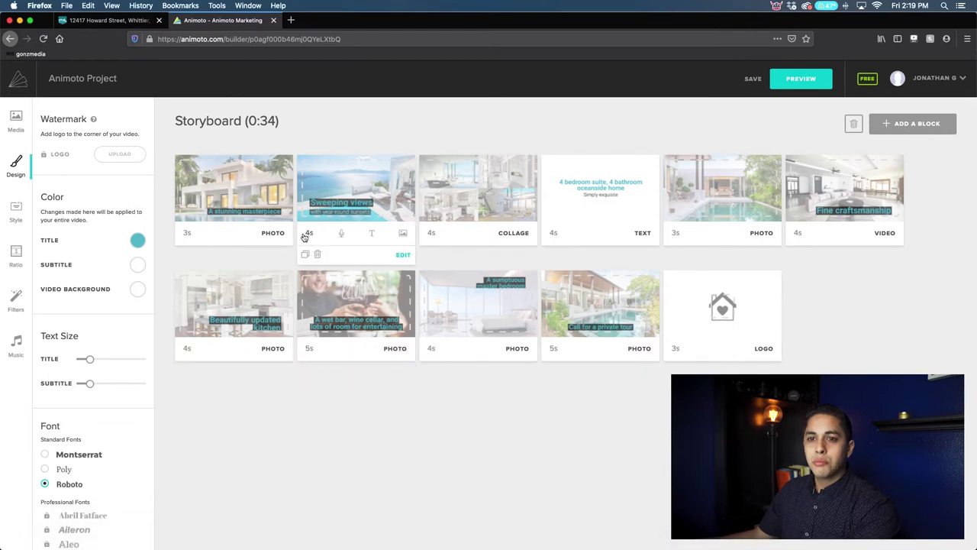
{"action": "left_click_drag", "start_coordinate": [90, 361], "coordinate": [81, 364]}
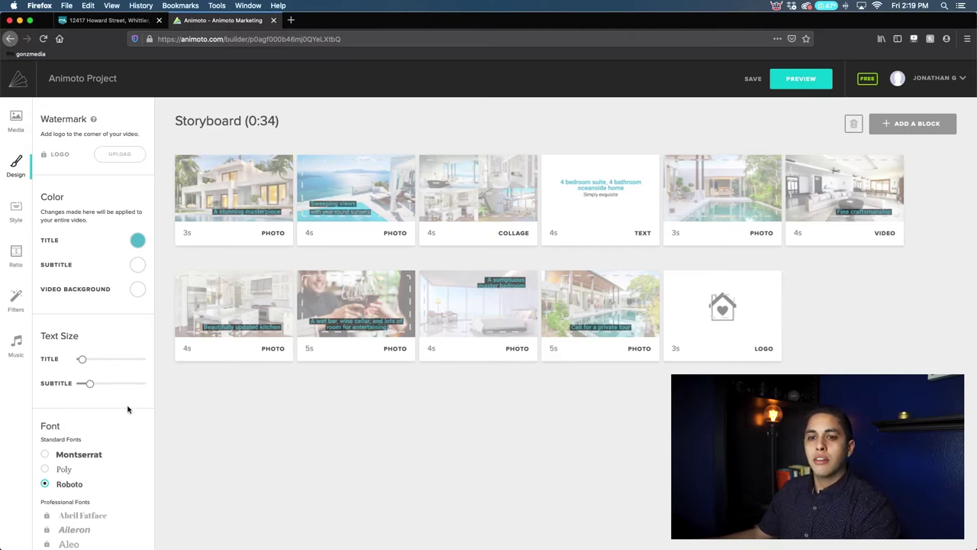
{"action": "left_click_drag", "start_coordinate": [90, 384], "coordinate": [77, 386]}
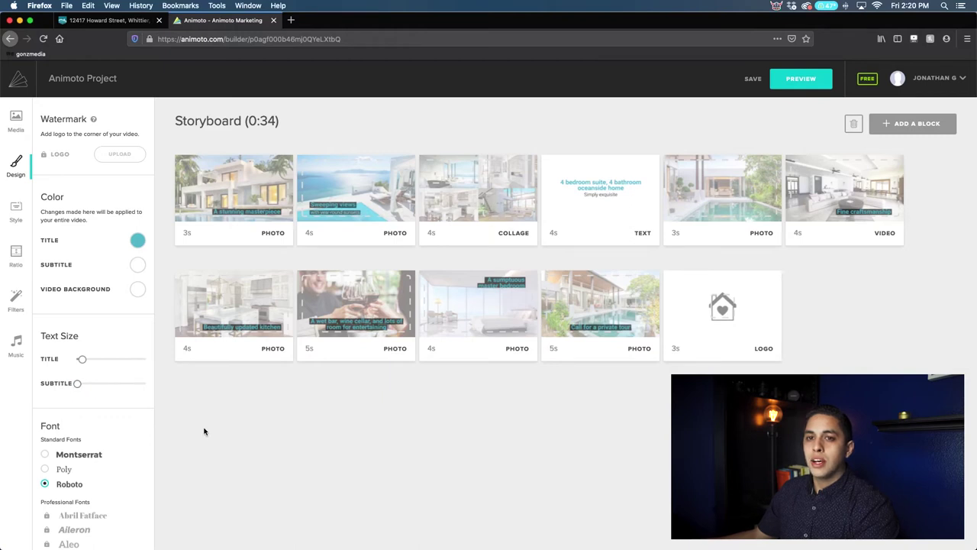
Set the video's font to Montserrat and look through the list of professional fonts
{"action": "scroll", "coordinate": [107, 374], "scroll_direction": "down", "scroll_amount": 5}
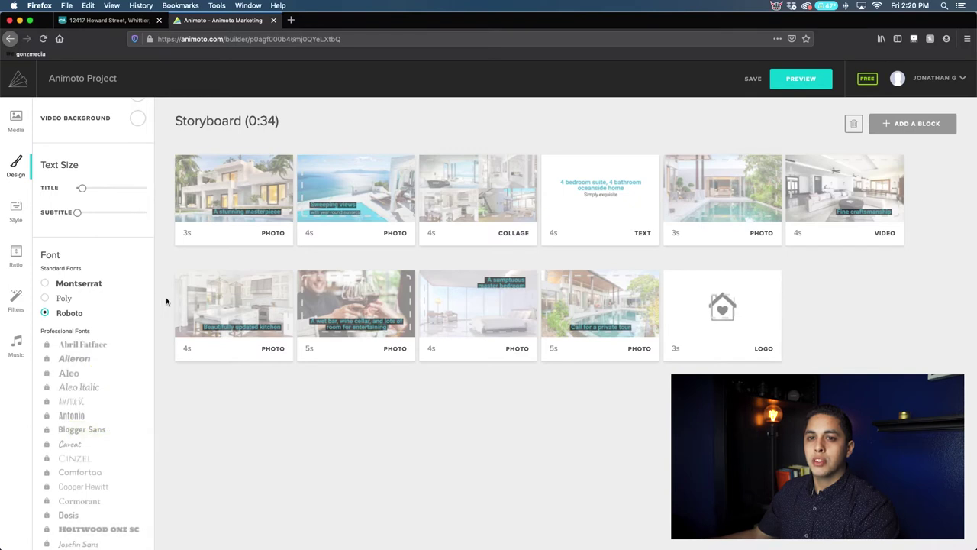
{"action": "left_click", "coordinate": [79, 284]}
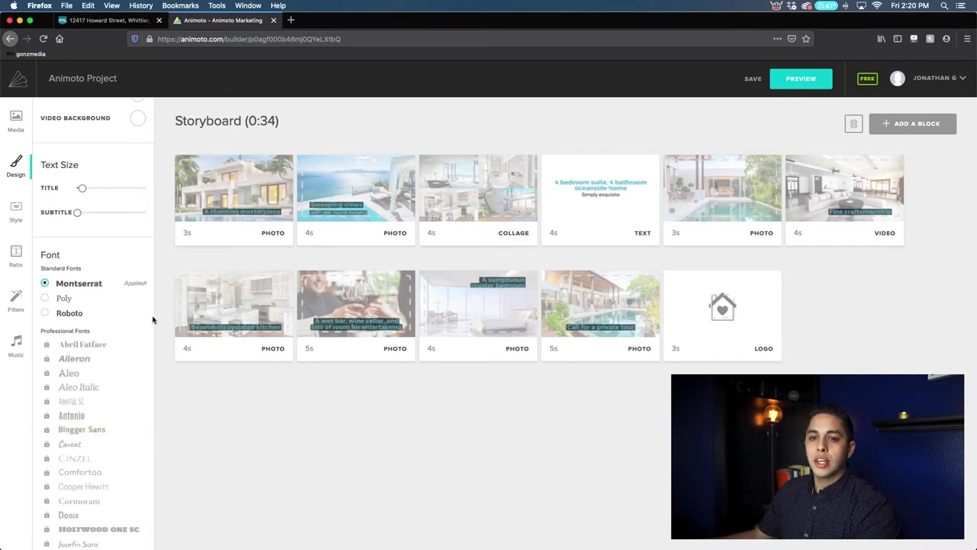
{"action": "scroll", "coordinate": [137, 301], "scroll_direction": "down", "scroll_amount": 5}
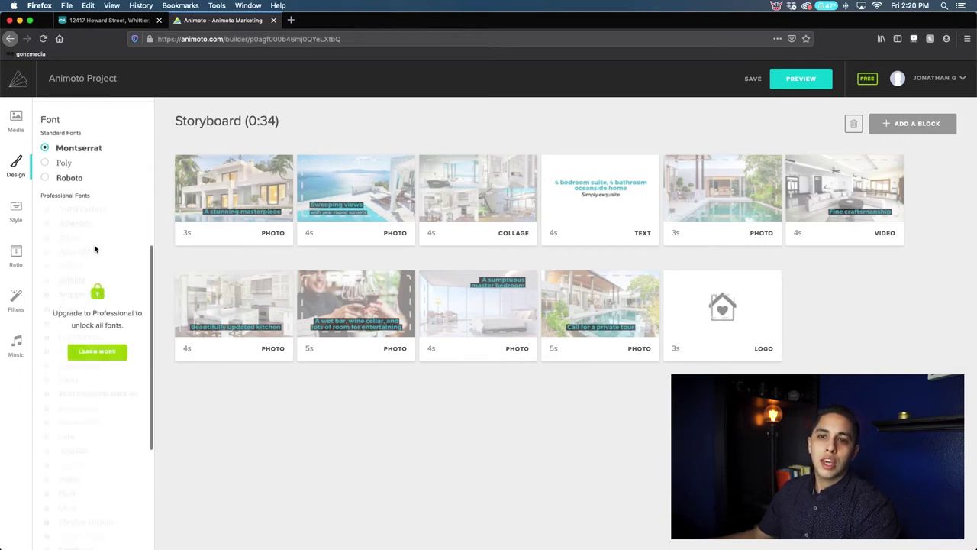
{"action": "scroll", "coordinate": [140, 407], "scroll_direction": "down", "scroll_amount": 1}
{"action": "scroll", "coordinate": [141, 410], "scroll_direction": "down", "scroll_amount": 2}
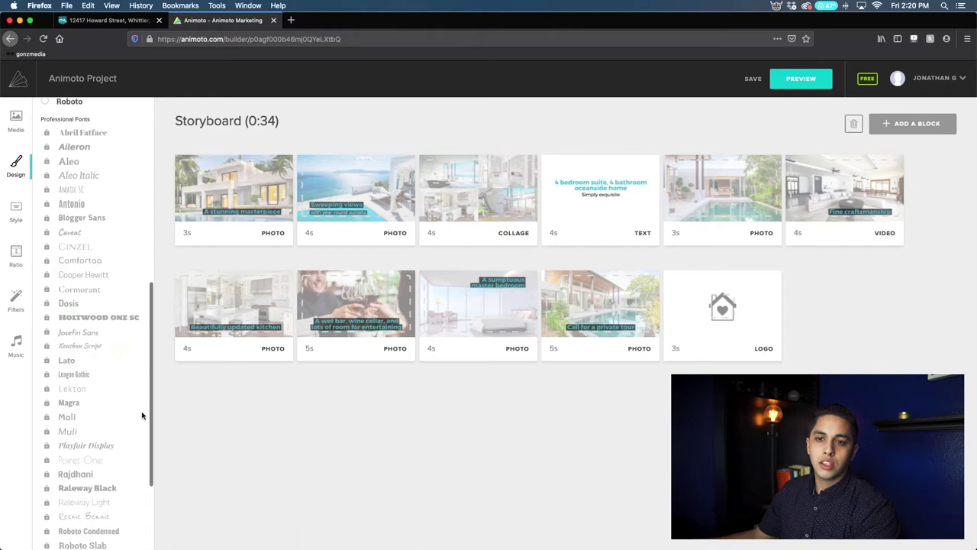
Look over the available video styles and apply the Bold style to the whole video
{"action": "scroll", "coordinate": [122, 344], "scroll_direction": "up", "scroll_amount": 15}
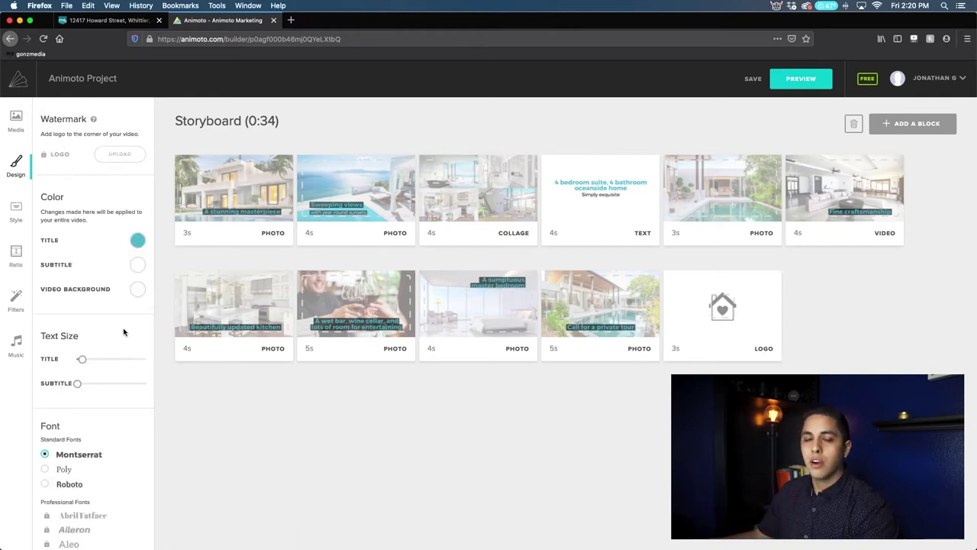
{"action": "left_click", "coordinate": [17, 211]}
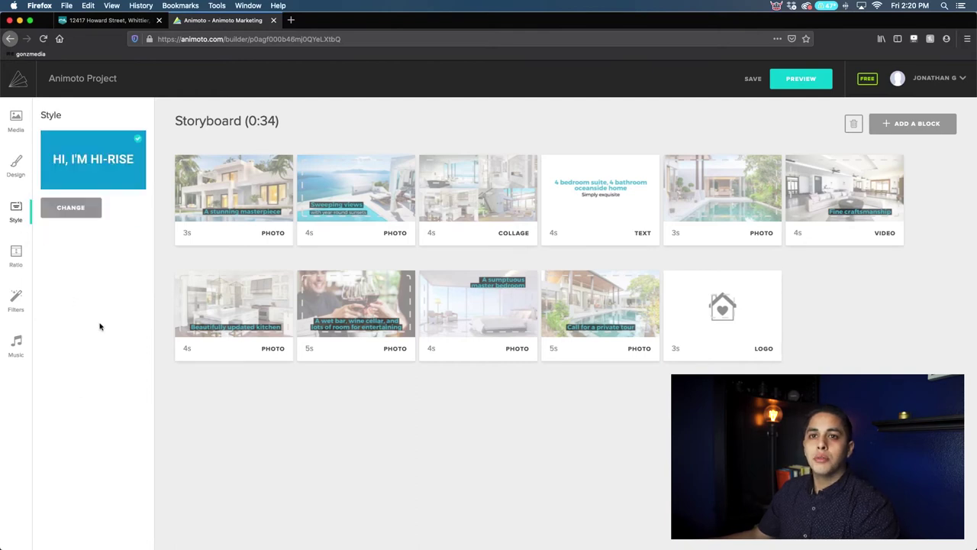
{"action": "left_click", "coordinate": [76, 209]}
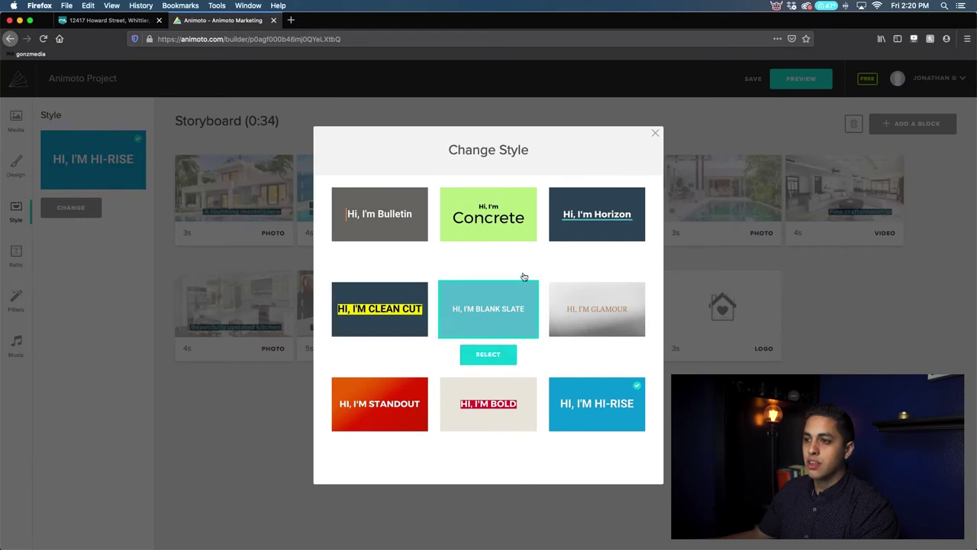
{"action": "mouse_move", "coordinate": [575, 324]}
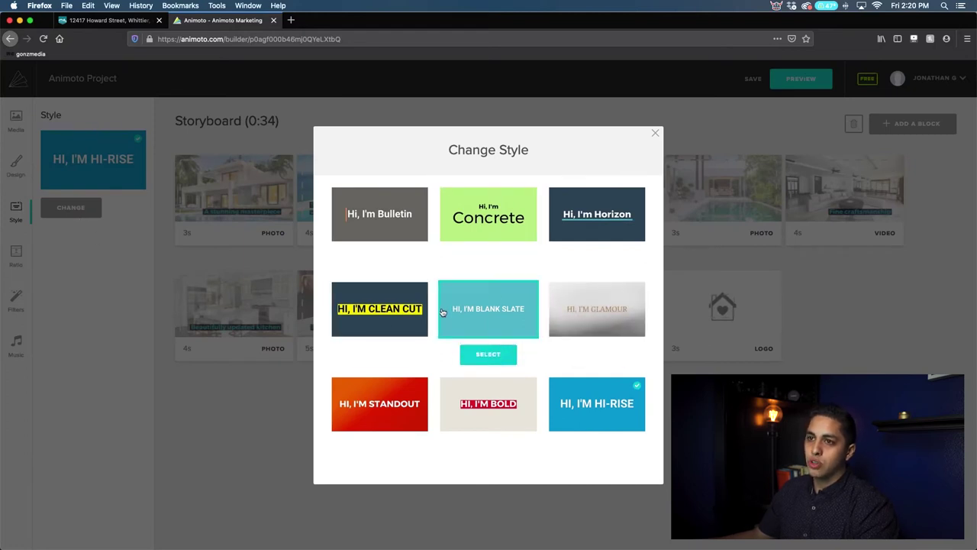
{"action": "mouse_move", "coordinate": [524, 416]}
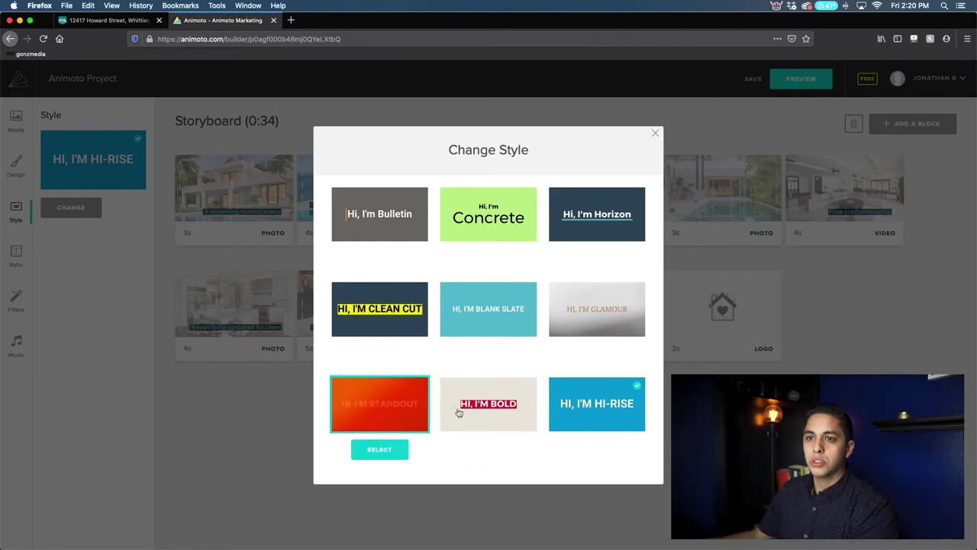
{"action": "left_click", "coordinate": [496, 406]}
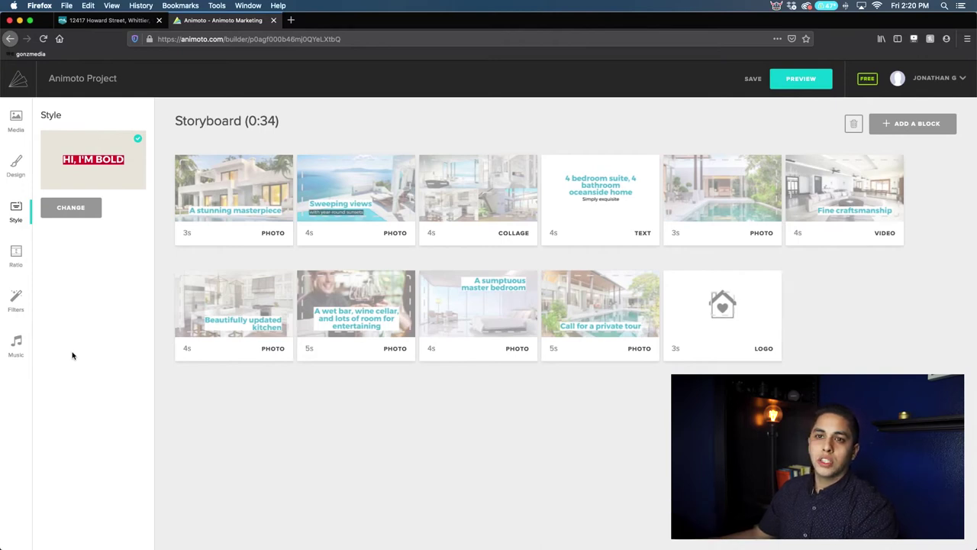
Change the video's style to Bulletin and reduce the title and subtitle text sizes
{"action": "left_click", "coordinate": [65, 217]}
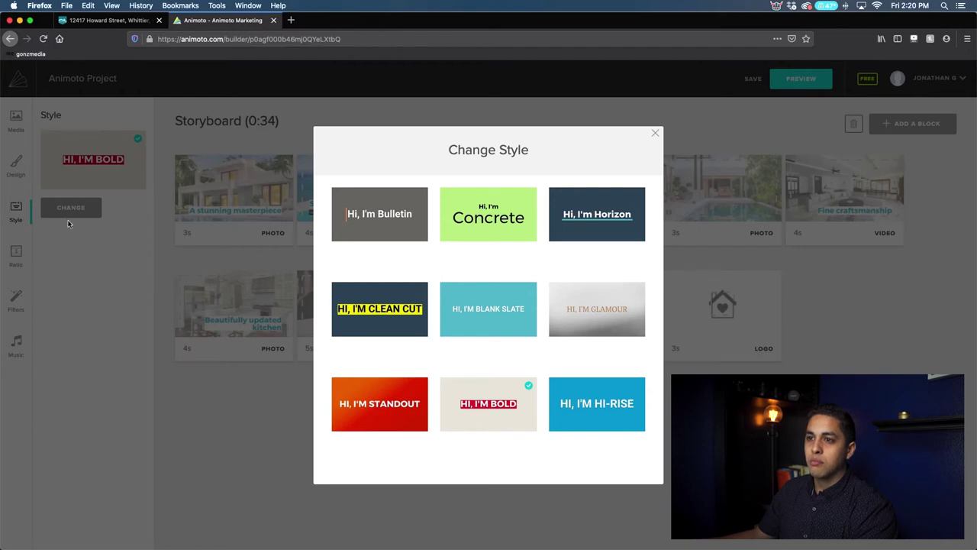
{"action": "left_click", "coordinate": [375, 225]}
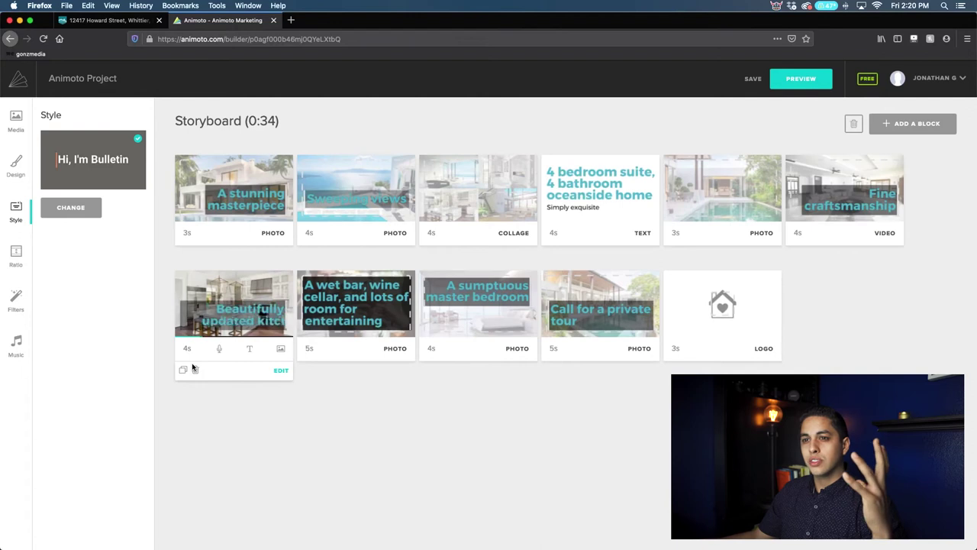
{"action": "left_click", "coordinate": [17, 166]}
{"action": "left_click_drag", "start_coordinate": [108, 383], "coordinate": [91, 409]}
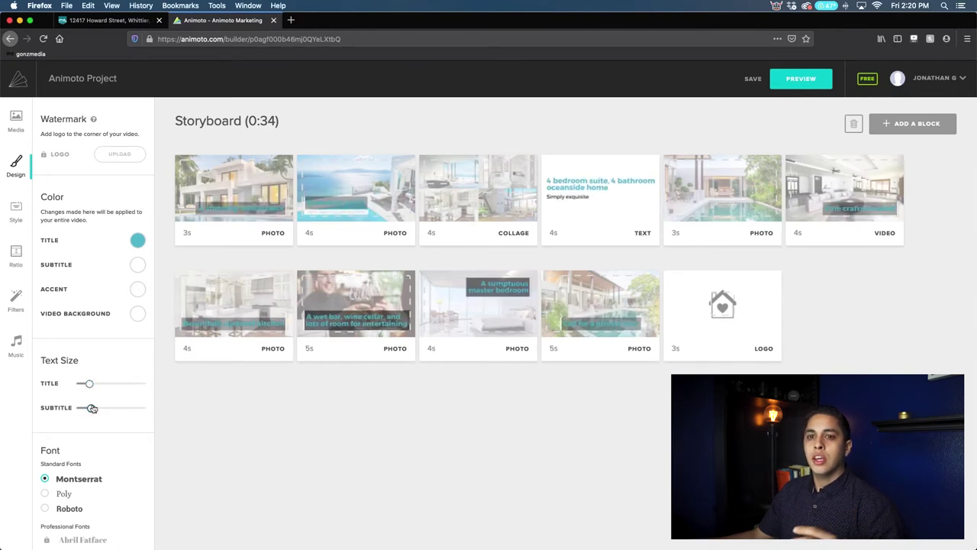
Set the video's accent color to black and switch its style to Concrete
{"action": "left_click", "coordinate": [139, 291]}
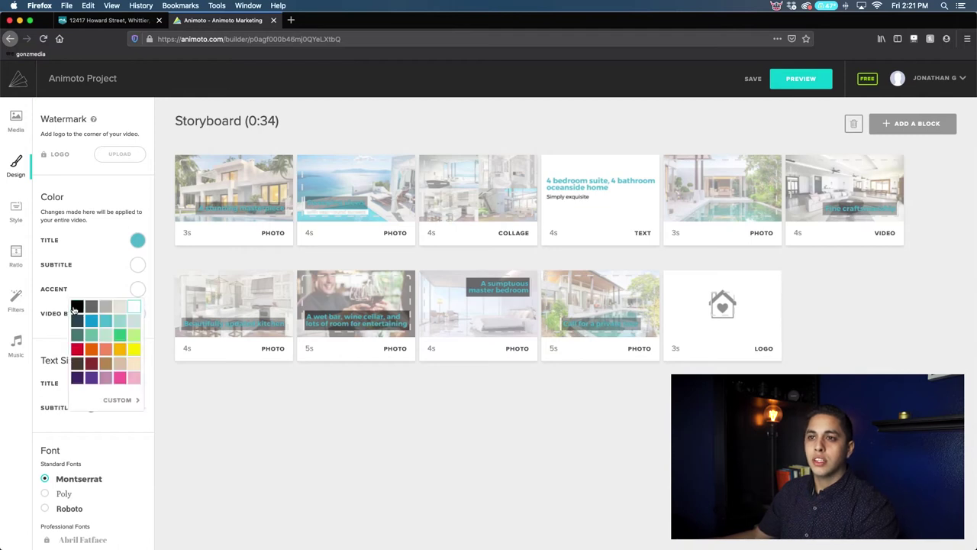
{"action": "left_click", "coordinate": [72, 307]}
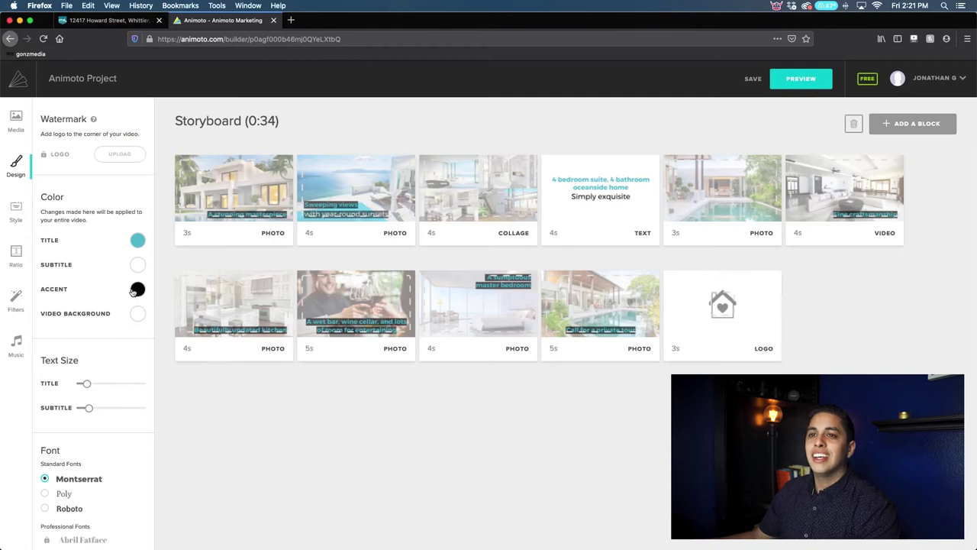
{"action": "left_click", "coordinate": [15, 212]}
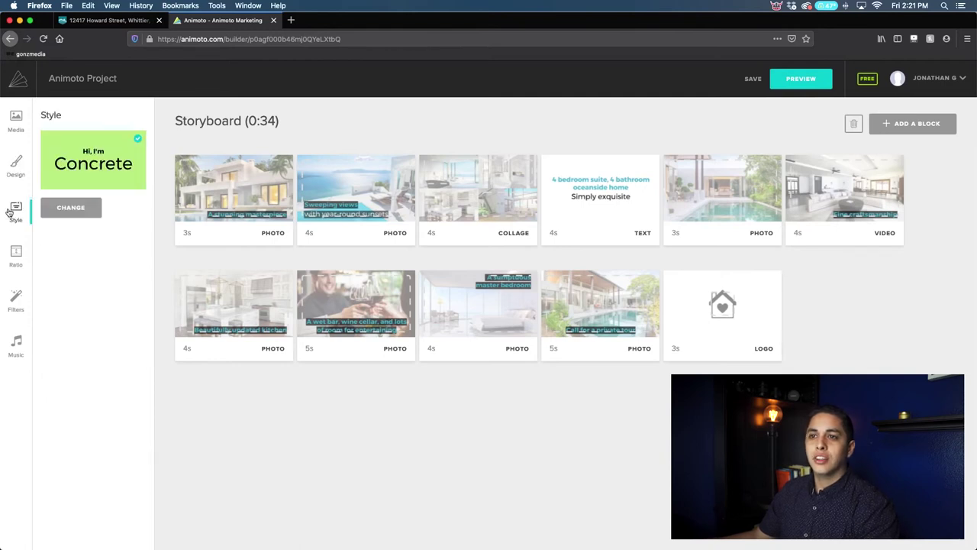
Reduce the subtitle text size slightly and set the accent color to white for the entire video
{"action": "left_click", "coordinate": [16, 168]}
{"action": "left_click_drag", "start_coordinate": [88, 410], "coordinate": [82, 410]}
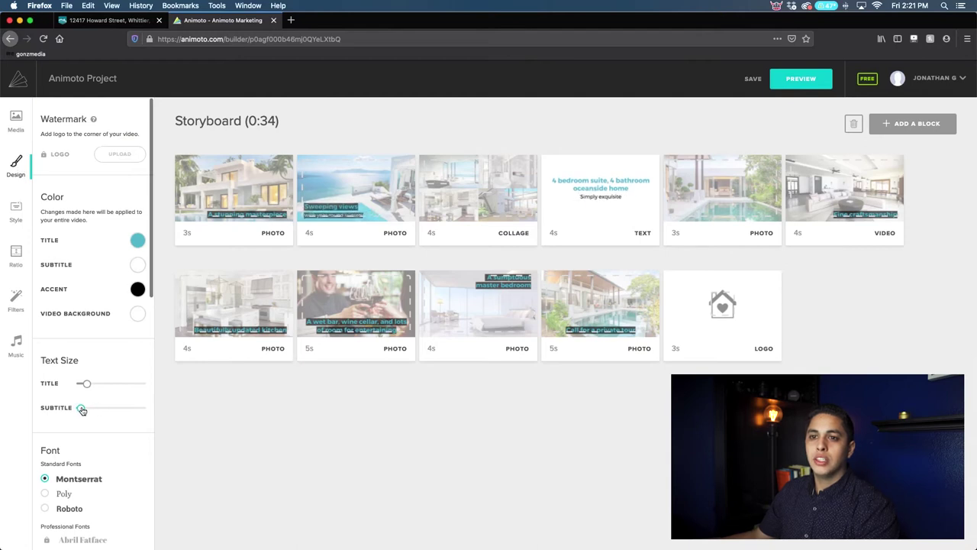
{"action": "left_click", "coordinate": [137, 289]}
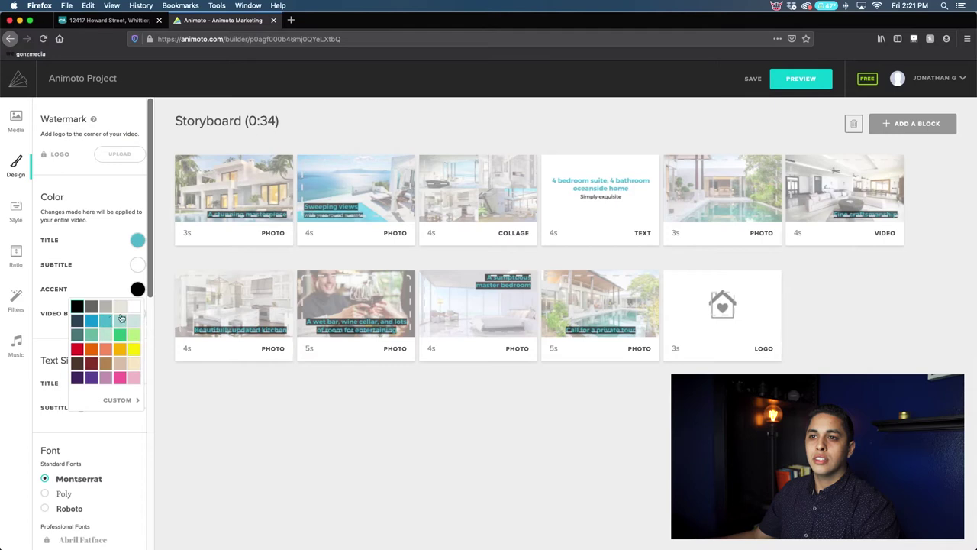
{"action": "left_click", "coordinate": [134, 307]}
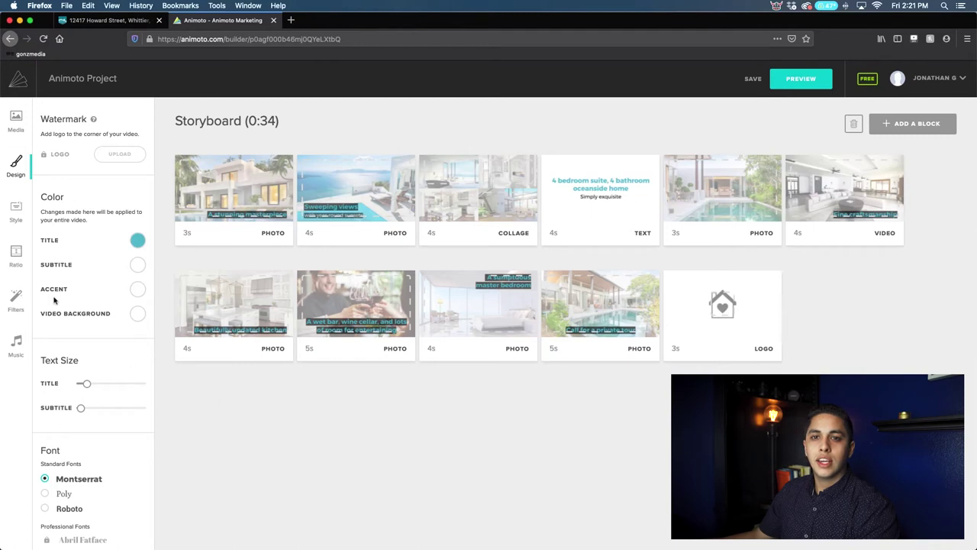
Set the video's aspect ratio to Square (1:1) and check the available filters
{"action": "left_click", "coordinate": [22, 262]}
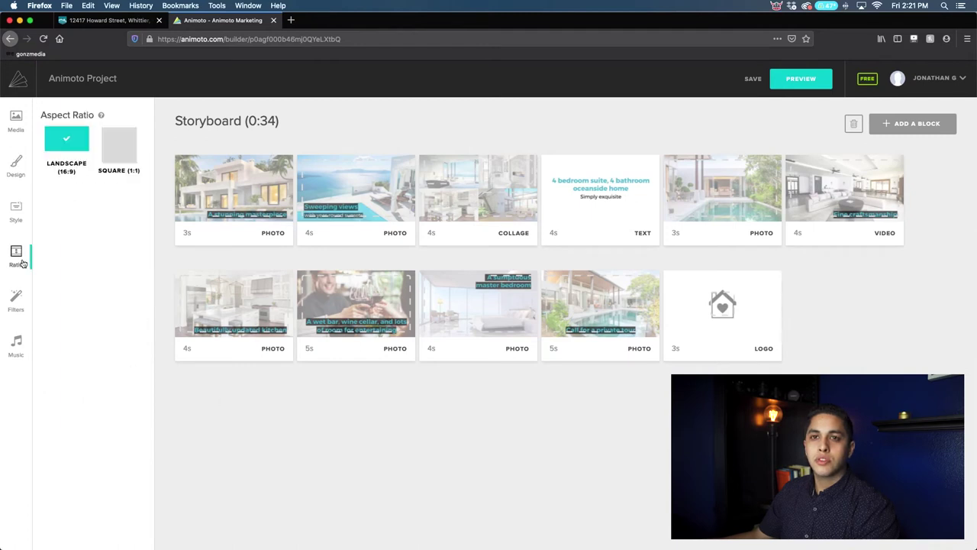
{"action": "left_click", "coordinate": [112, 157]}
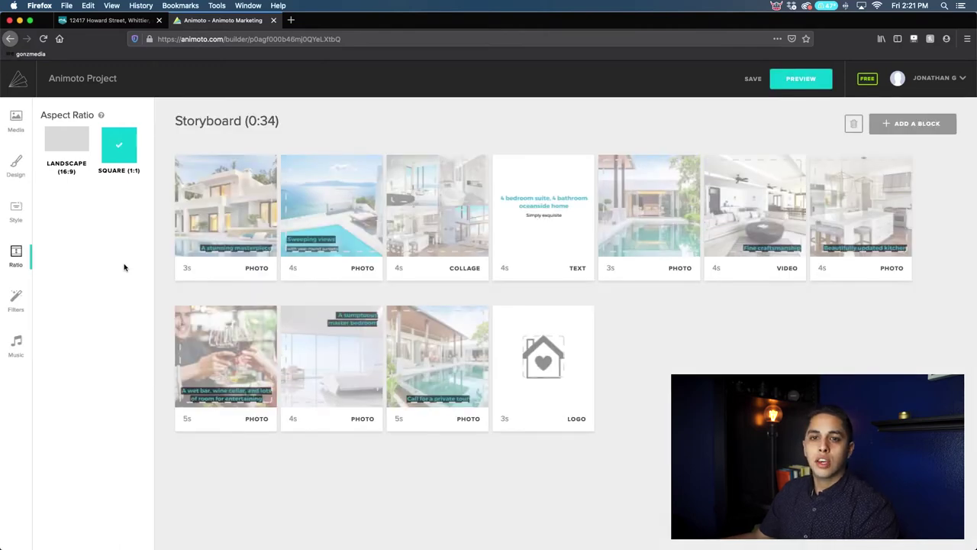
{"action": "left_click", "coordinate": [25, 297]}
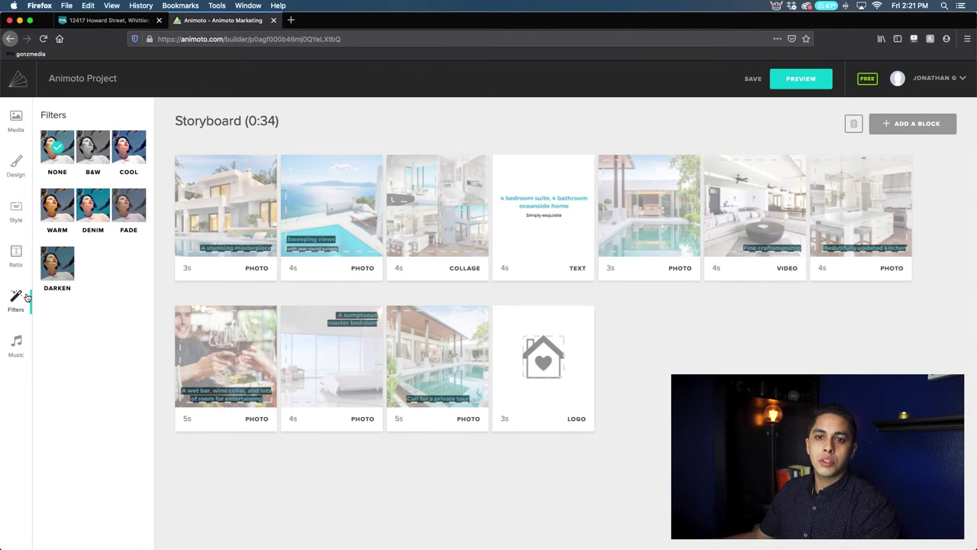
Browse the music library's songs popular for business and choose "Smile" as the video's song
{"action": "left_click", "coordinate": [16, 345]}
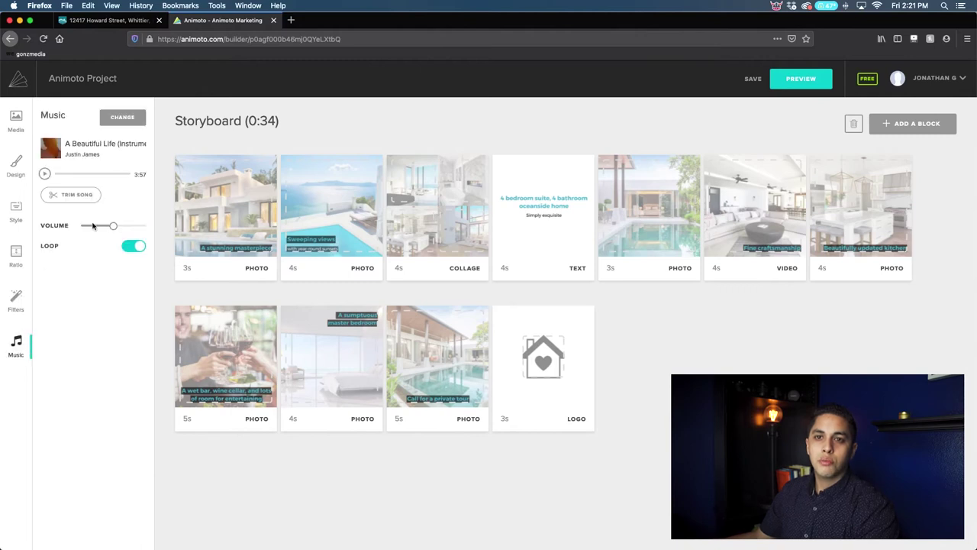
{"action": "left_click", "coordinate": [129, 122]}
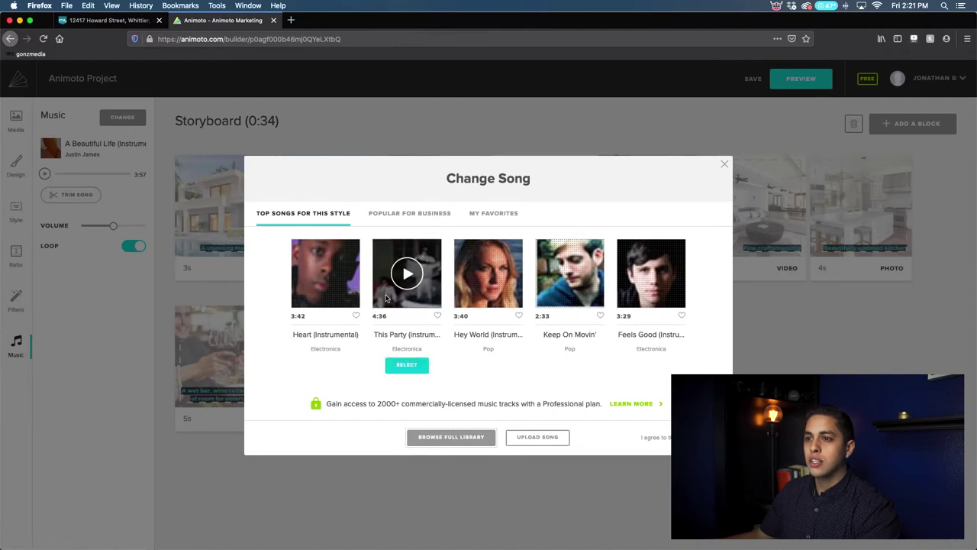
{"action": "left_click", "coordinate": [393, 213]}
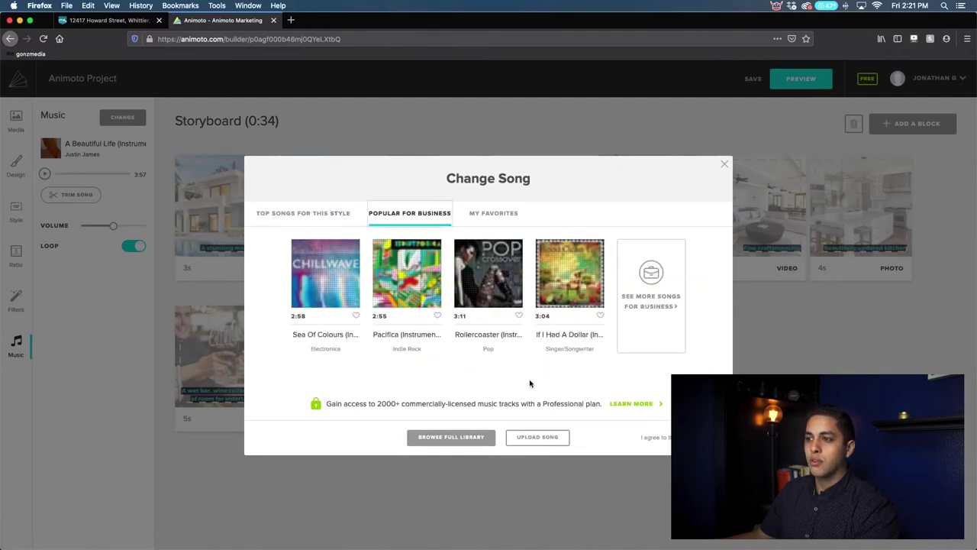
{"action": "left_click", "coordinate": [651, 319]}
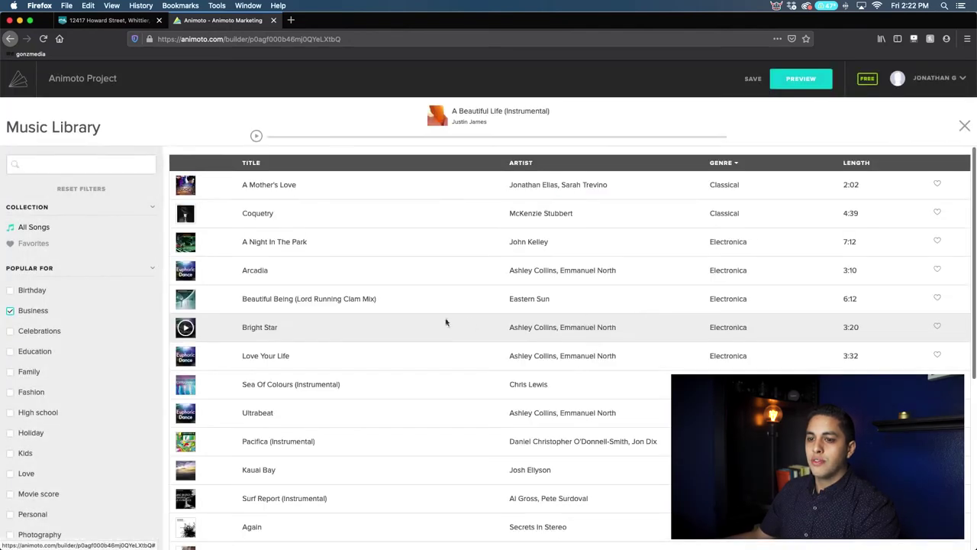
{"action": "scroll", "coordinate": [445, 321], "scroll_direction": "down", "scroll_amount": 3}
{"action": "scroll", "coordinate": [445, 321], "scroll_direction": "down", "scroll_amount": 5}
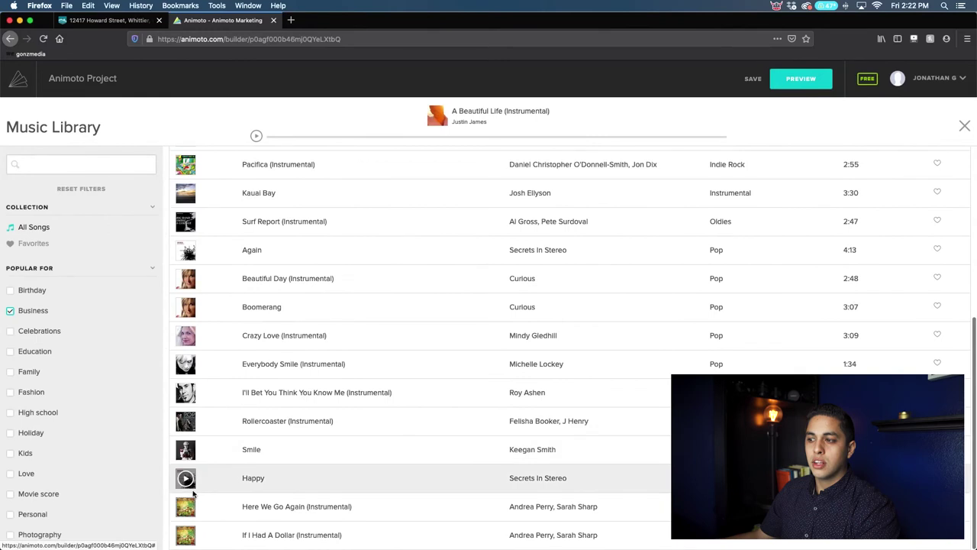
{"action": "scroll", "coordinate": [190, 489], "scroll_direction": "up", "scroll_amount": 8}
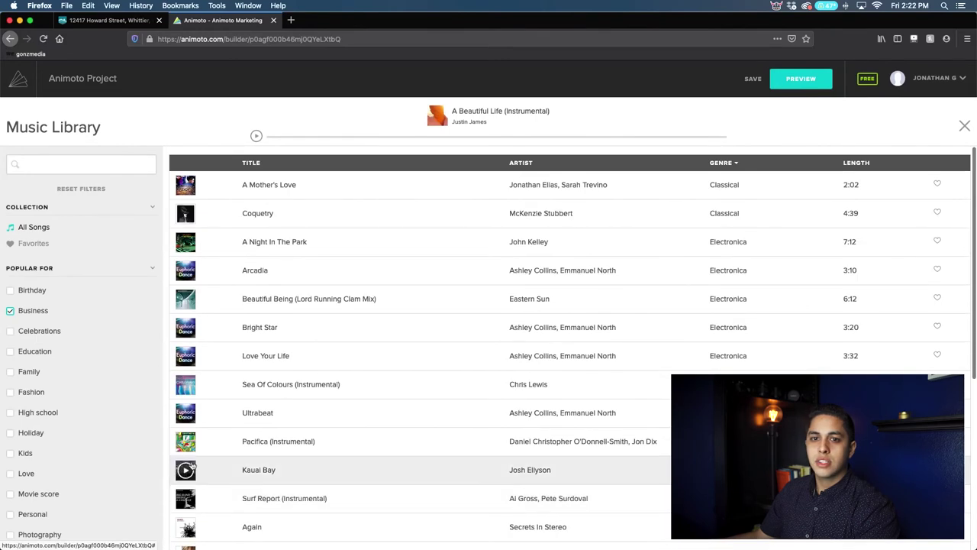
{"action": "left_click", "coordinate": [893, 270]}
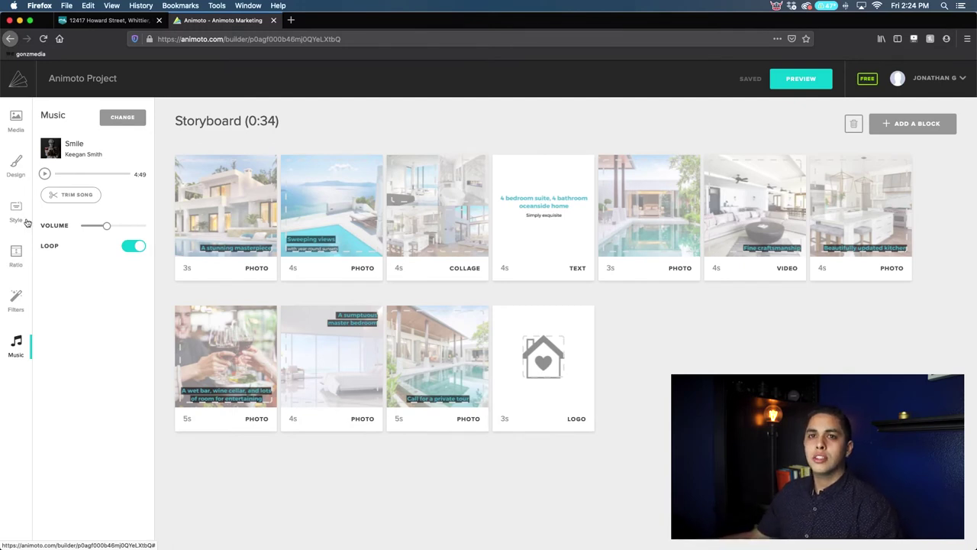
Replace the first storyboard block's background with the uploaded daytime photo of the house's front exterior and lawn
{"action": "left_click", "coordinate": [17, 116]}
{"action": "mouse_move", "coordinate": [263, 296]}
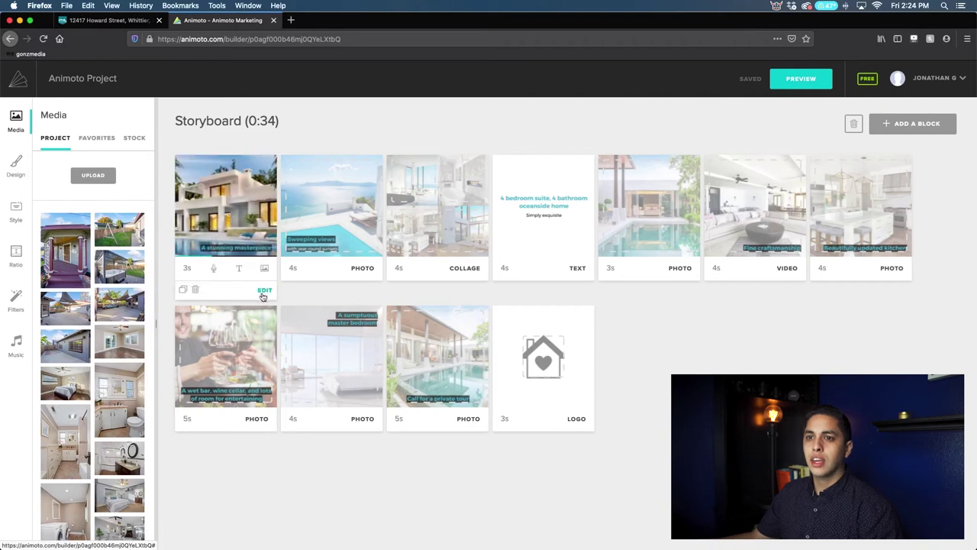
{"action": "left_click", "coordinate": [262, 295]}
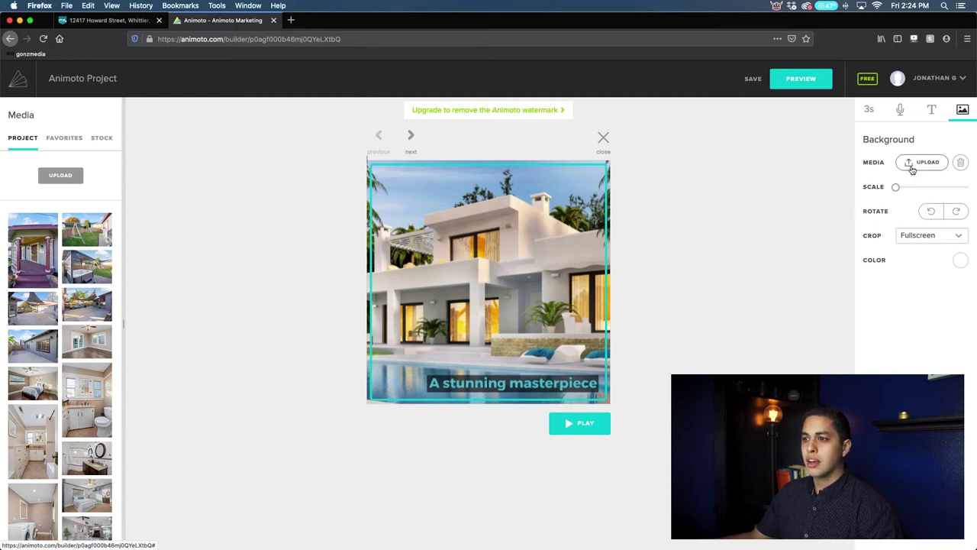
{"action": "scroll", "coordinate": [71, 303], "scroll_direction": "down", "scroll_amount": 8}
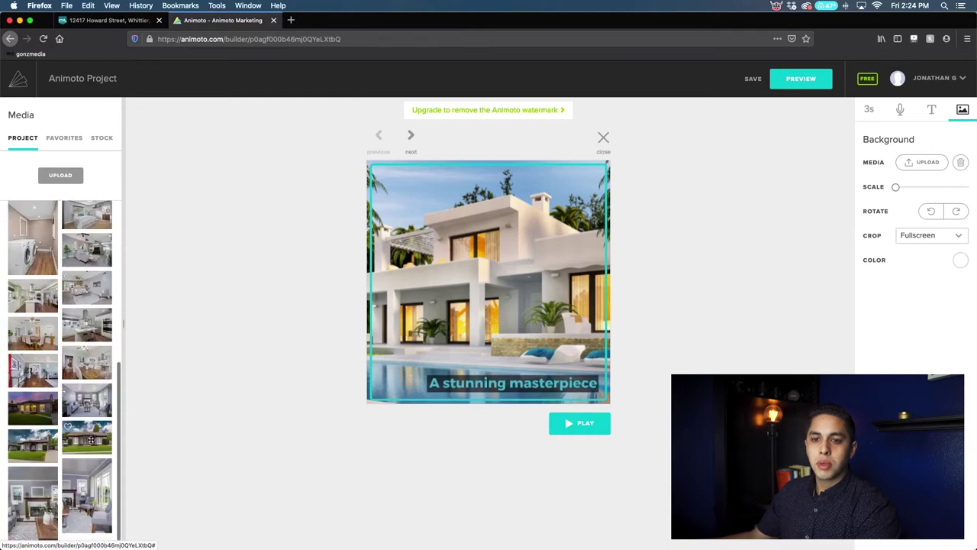
{"action": "left_click_drag", "start_coordinate": [44, 446], "coordinate": [439, 290]}
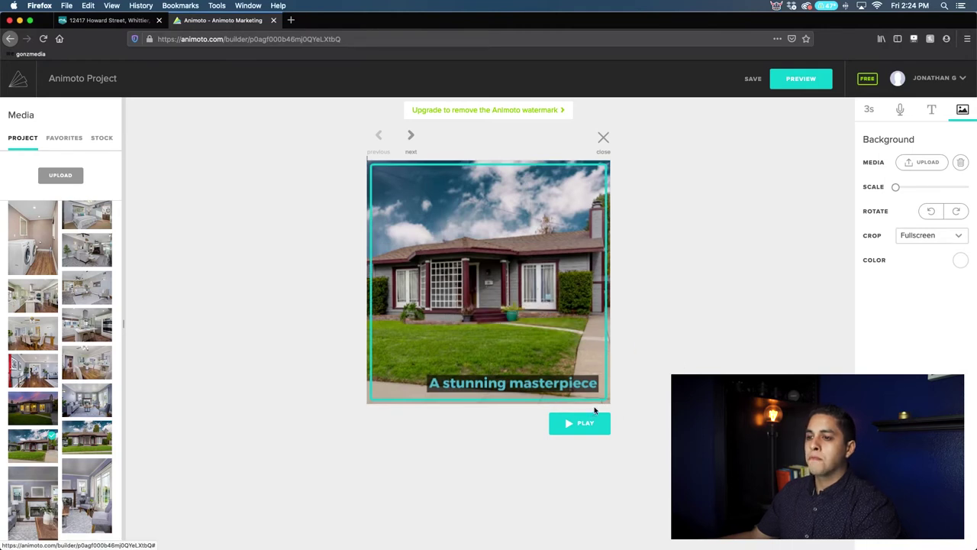
Set the first block's title to "A Charming Craftsman Home" and its subtitle to "Whittier, CA", and return to the storyboard
{"action": "left_click", "coordinate": [527, 384]}
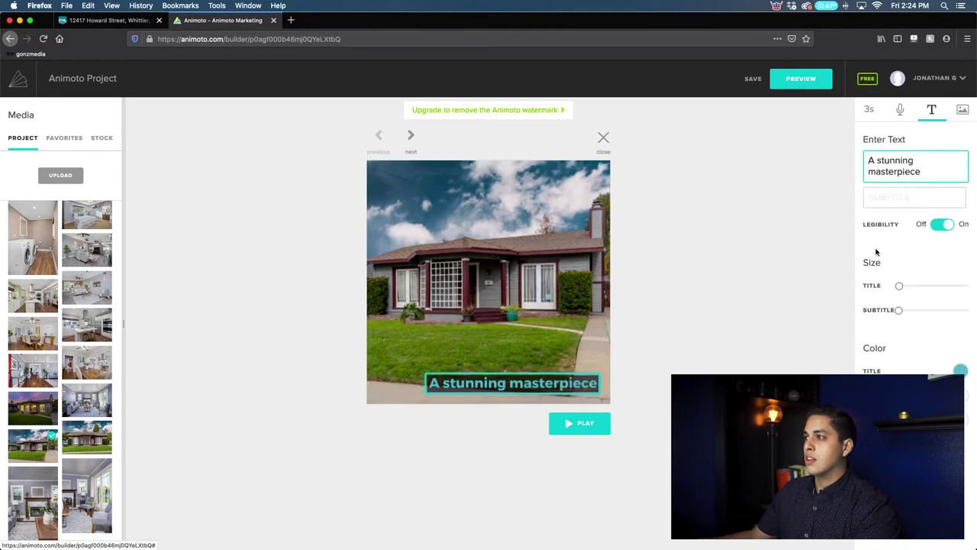
{"action": "triple_click", "coordinate": [934, 159]}
{"action": "type", "text": "A"}
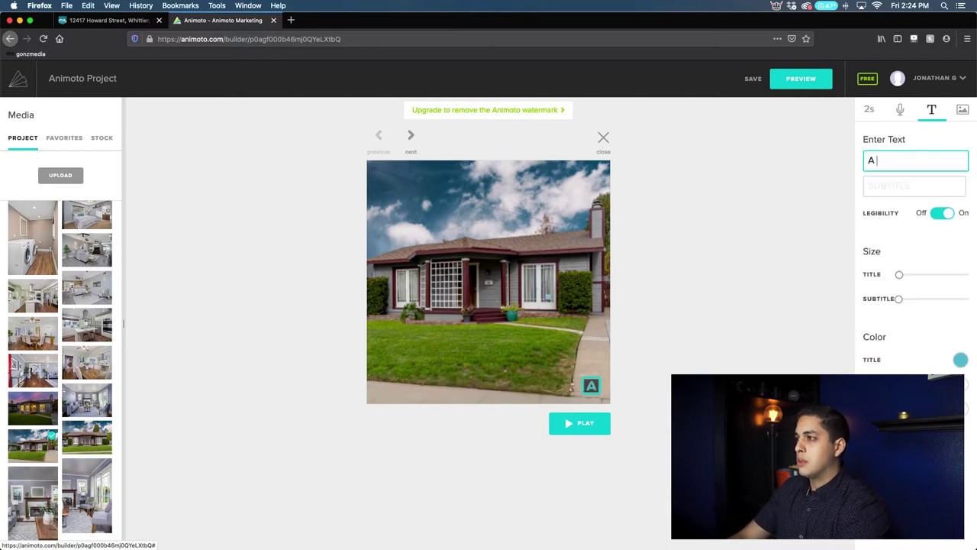
{"action": "type", "text": " Charming Craftsman"}
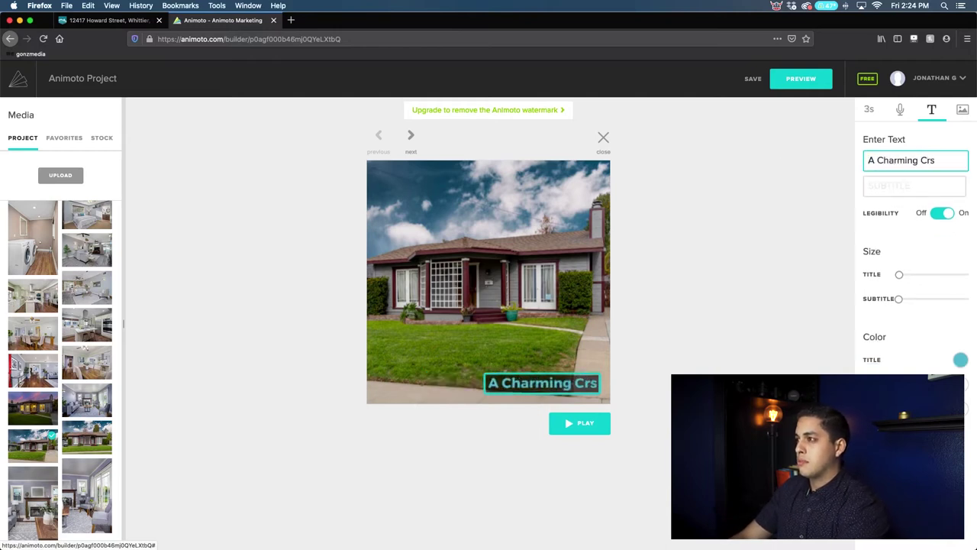
{"action": "type", "text": " Home"}
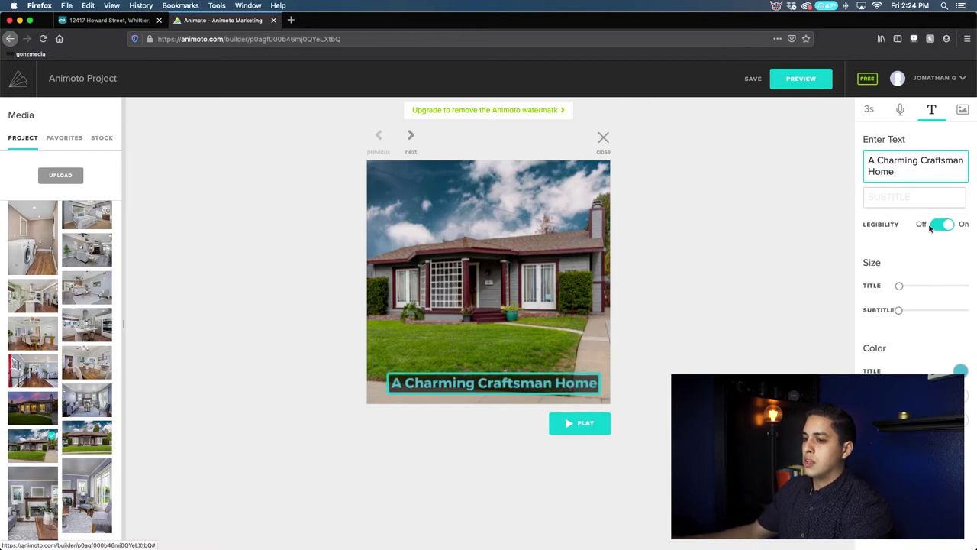
{"action": "left_click", "coordinate": [907, 197]}
{"action": "type", "text": "Whittier, CA"}
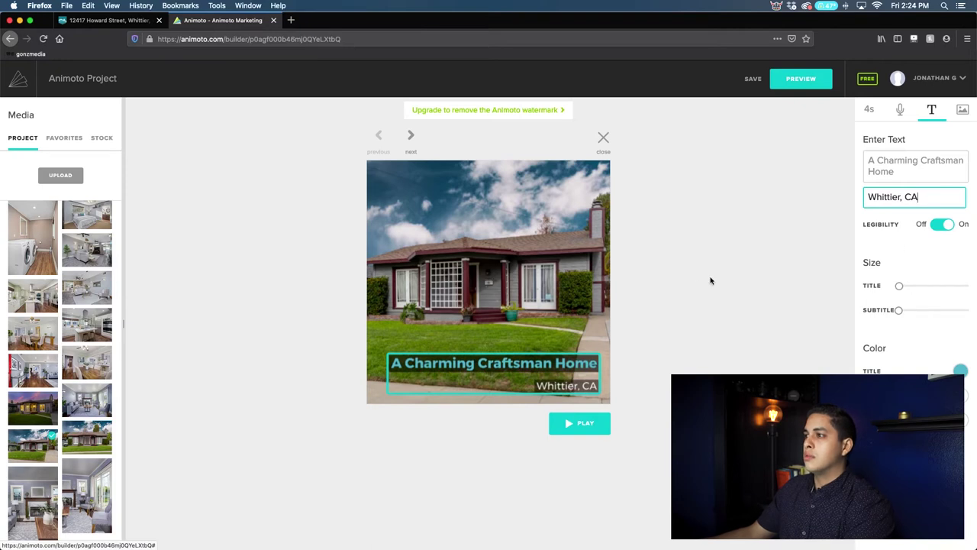
{"action": "left_click", "coordinate": [687, 271]}
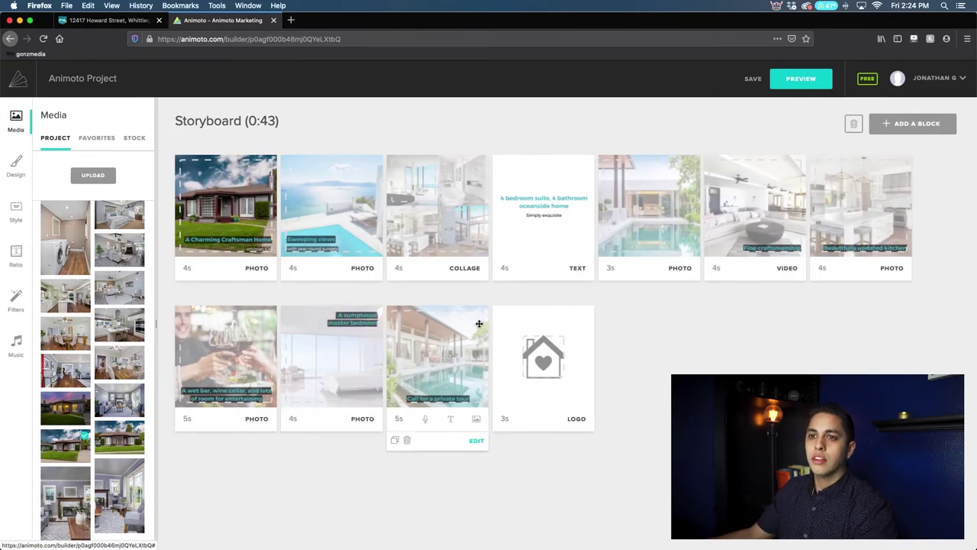
Replace the second storyboard block's background with the uploaded photo of the living room with the fireplace and gray sofa
{"action": "left_click", "coordinate": [336, 207]}
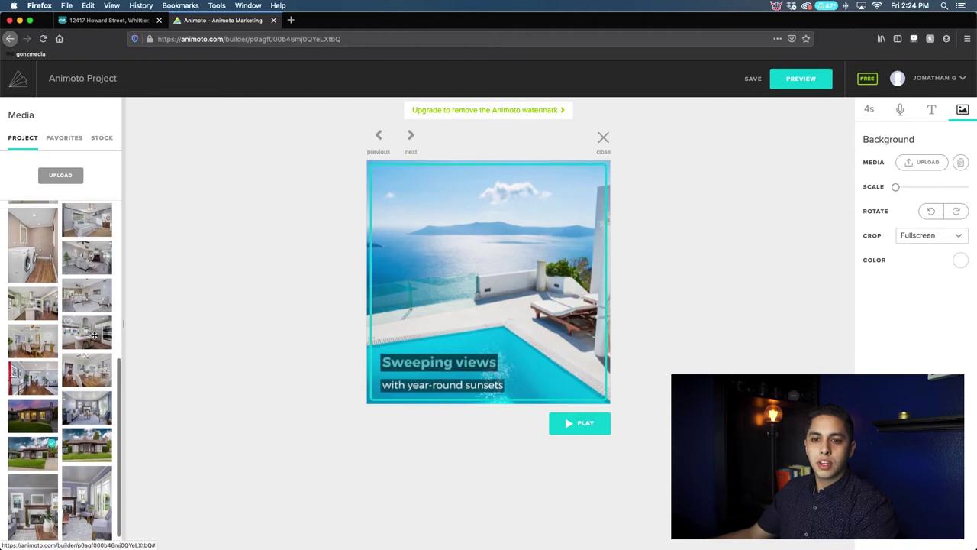
{"action": "left_click_drag", "start_coordinate": [90, 402], "coordinate": [492, 265]}
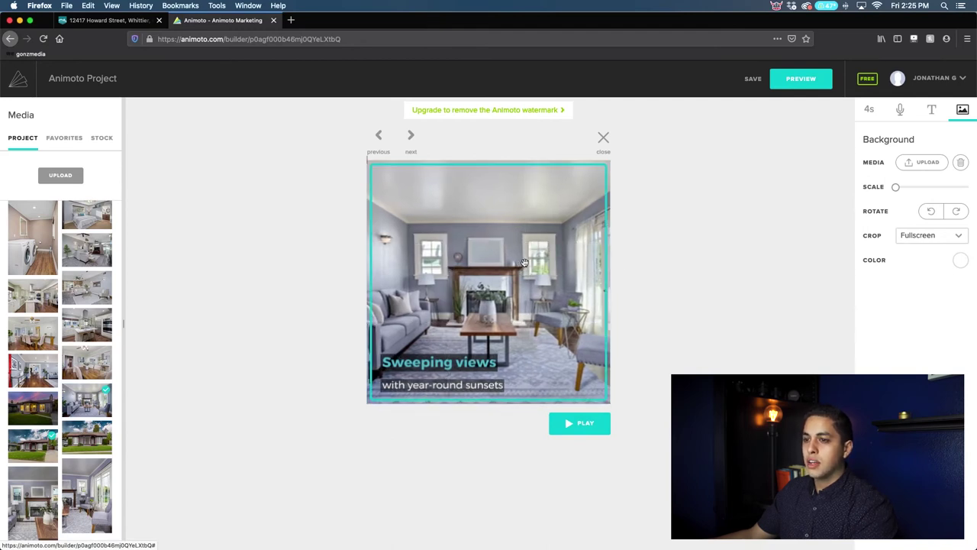
Set the second block's title to "Modern" and its subtitle to "with a touch of traditional", and preview the block
{"action": "left_click", "coordinate": [458, 365]}
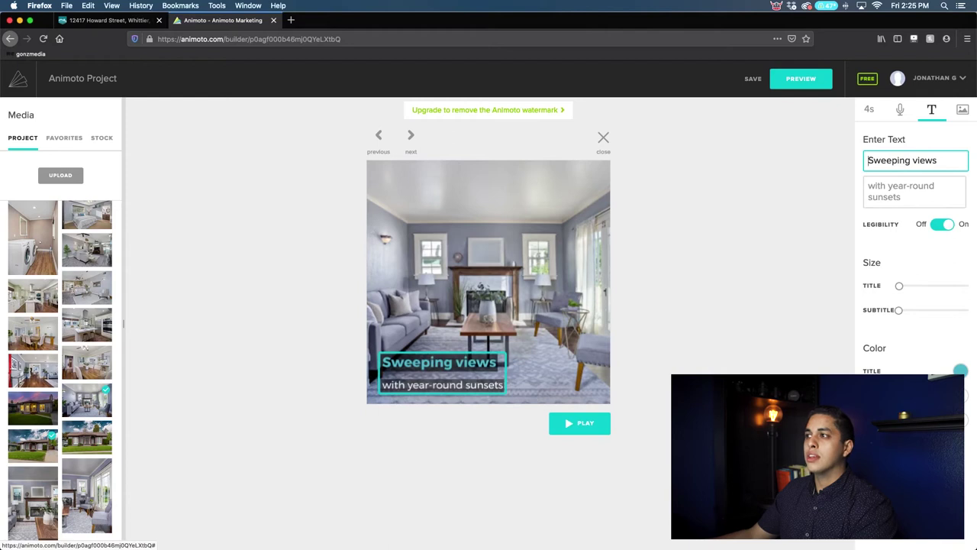
{"action": "left_click_drag", "start_coordinate": [945, 169], "coordinate": [860, 167]}
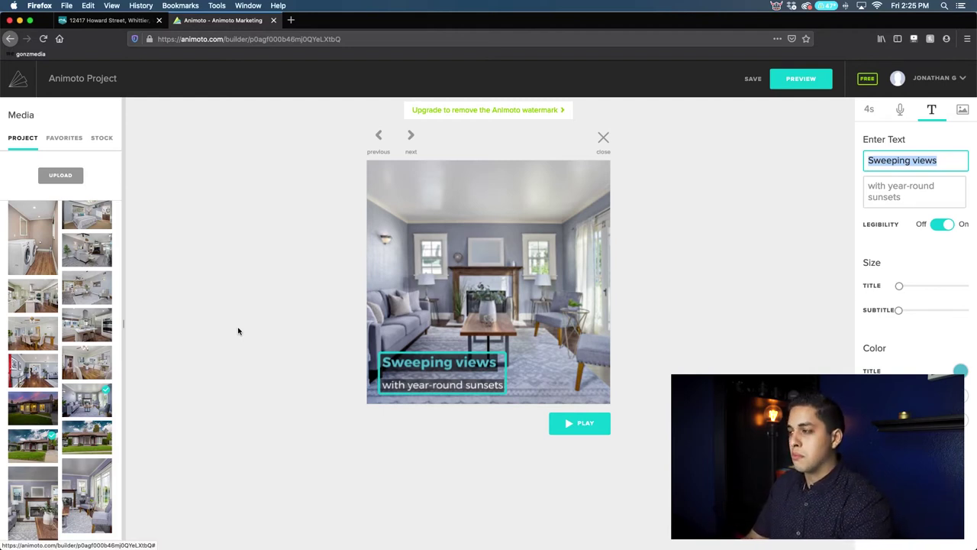
{"action": "key", "text": "BackSpace"}
{"action": "type", "text": "Moder"}
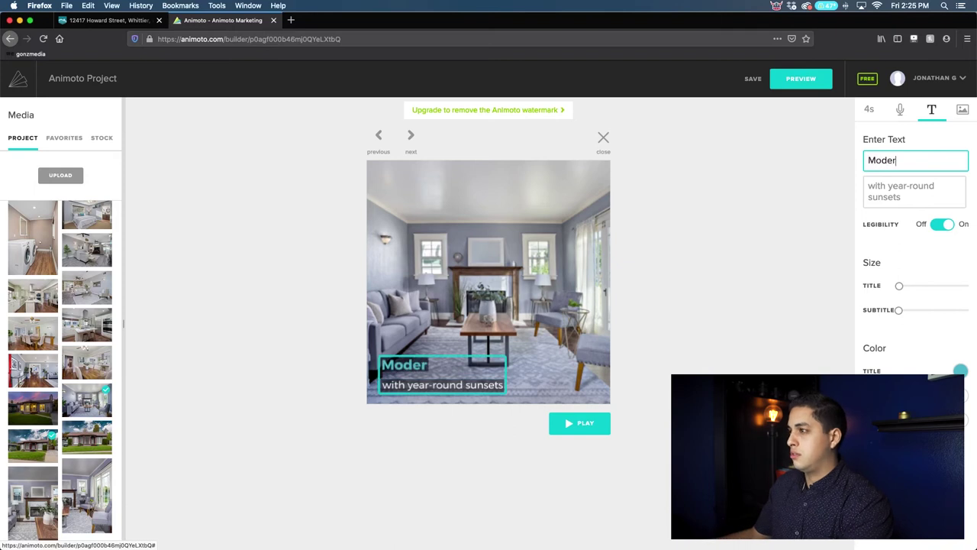
{"action": "type", "text": "n"}
{"action": "left_click_drag", "start_coordinate": [911, 200], "coordinate": [888, 185]}
{"action": "type", "text": "a touch of tr"}
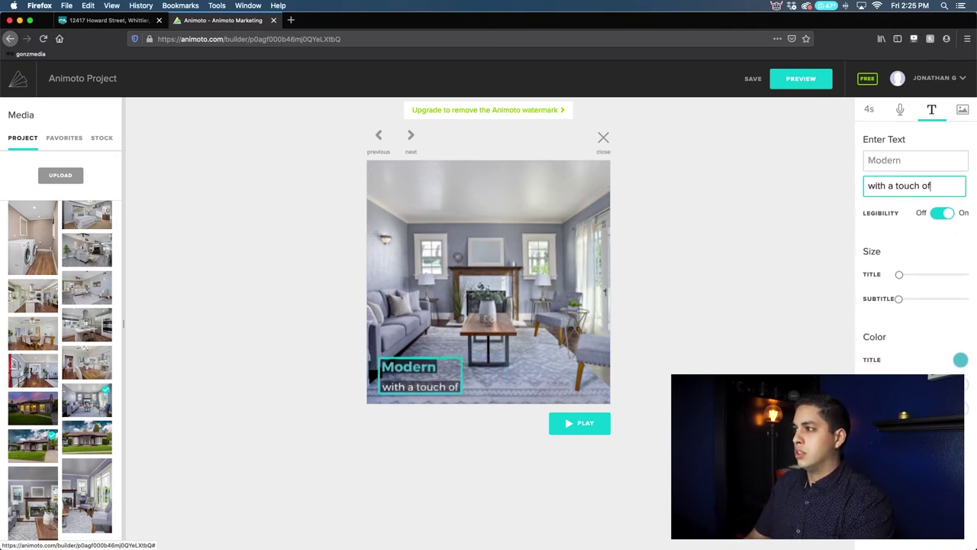
{"action": "type", "text": "aditional"}
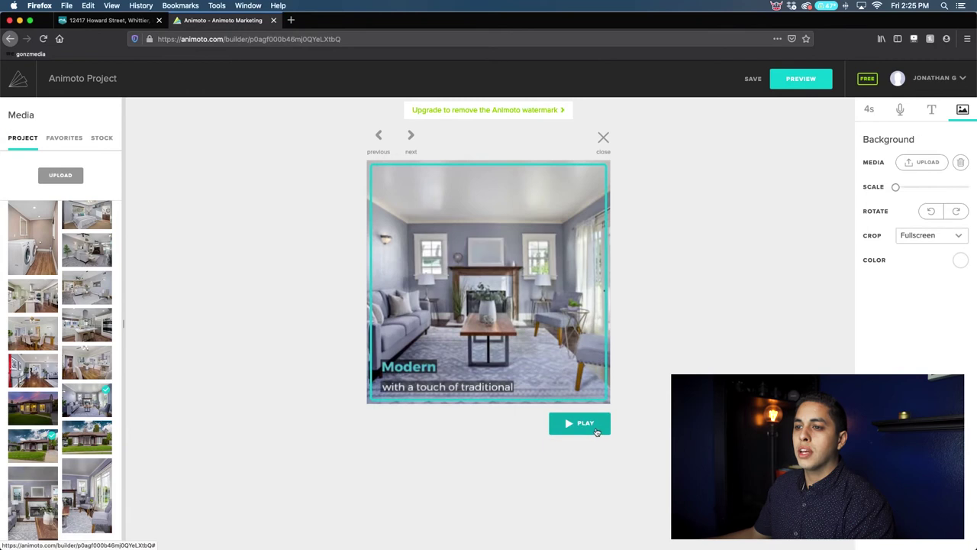
{"action": "left_click", "coordinate": [589, 424]}
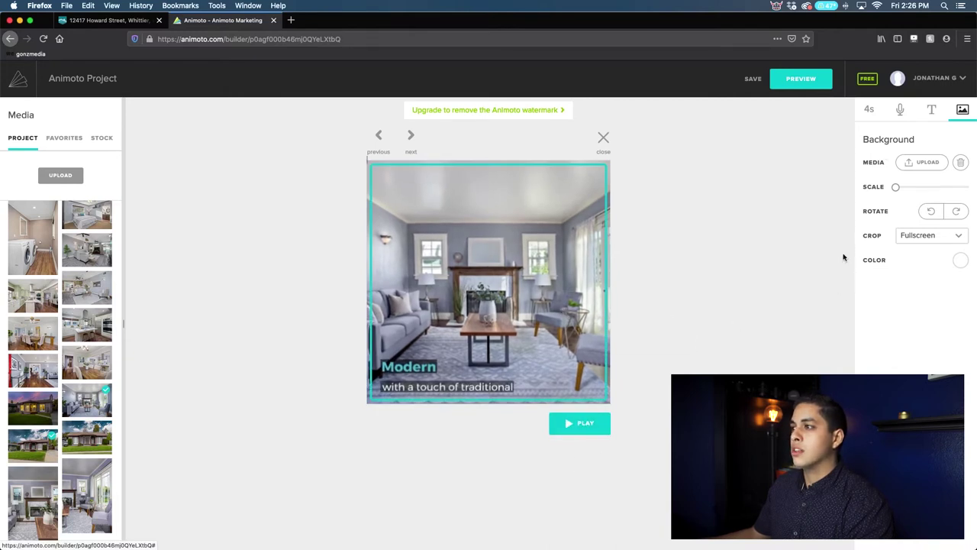
Try the Fit to frame and Crop left options on the living room background, and return the crop to Fullscreen
{"action": "left_click_drag", "start_coordinate": [895, 186], "coordinate": [876, 190]}
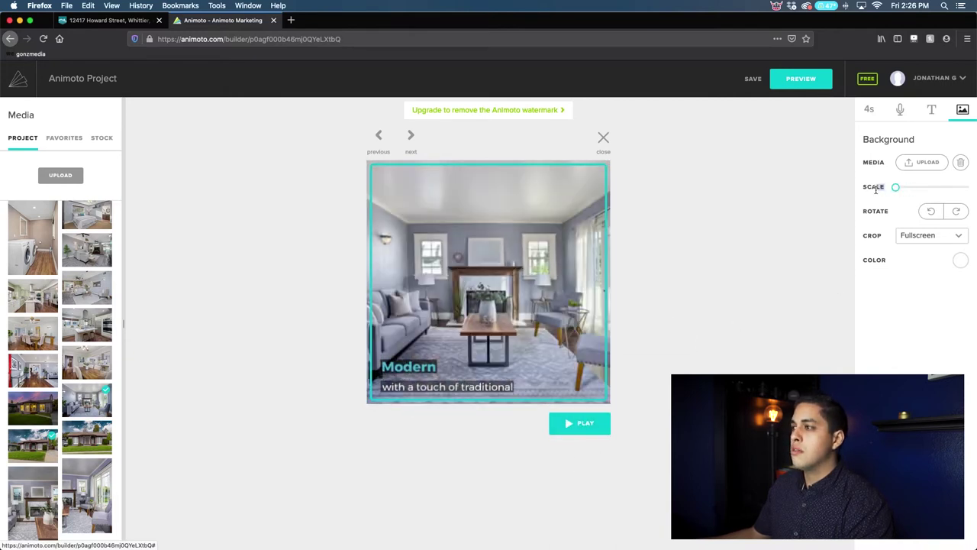
{"action": "left_click", "coordinate": [954, 234]}
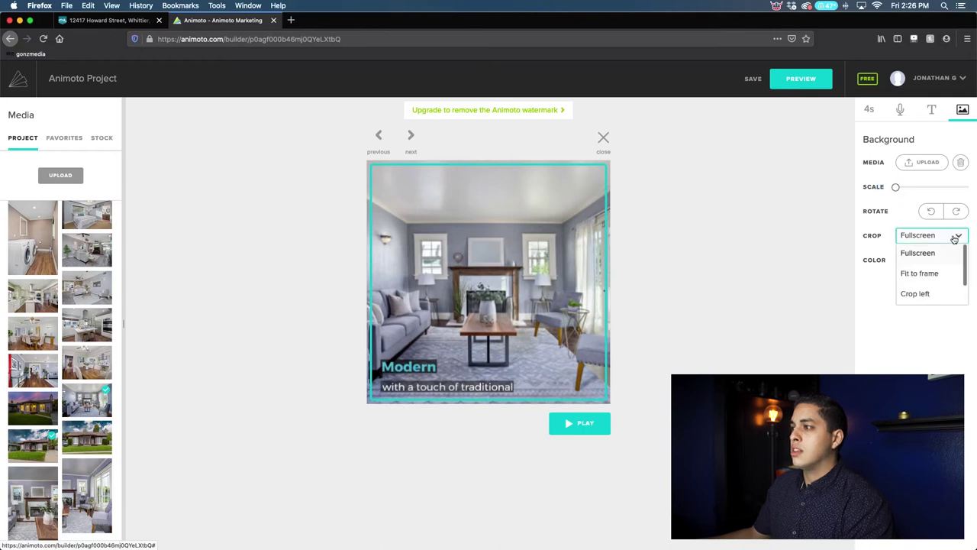
{"action": "left_click", "coordinate": [924, 275]}
{"action": "left_click", "coordinate": [940, 233]}
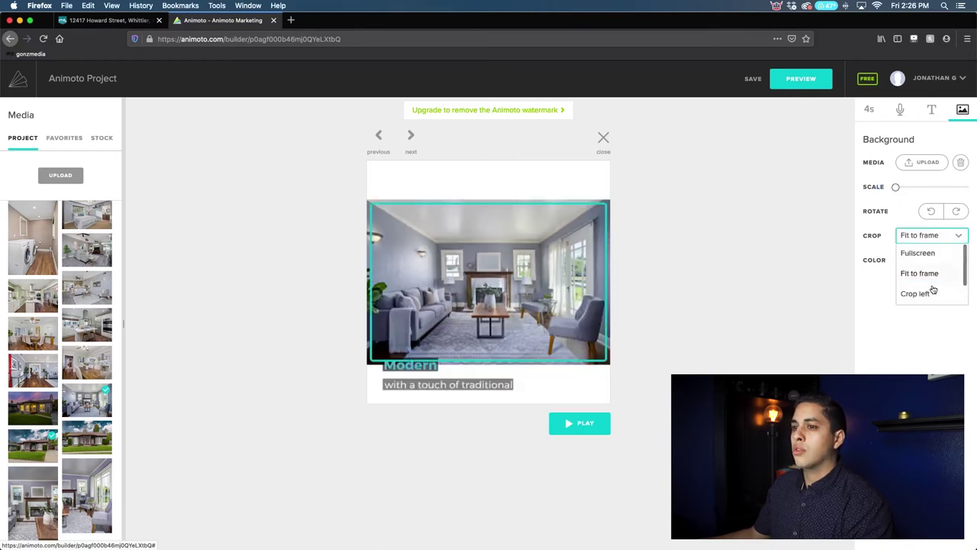
{"action": "left_click", "coordinate": [929, 294]}
{"action": "left_click", "coordinate": [910, 240]}
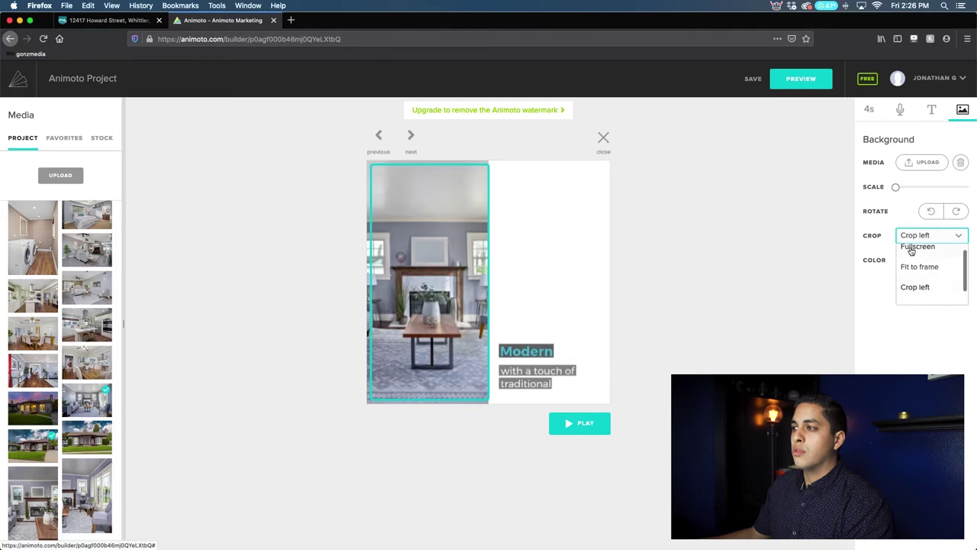
{"action": "left_click", "coordinate": [911, 249]}
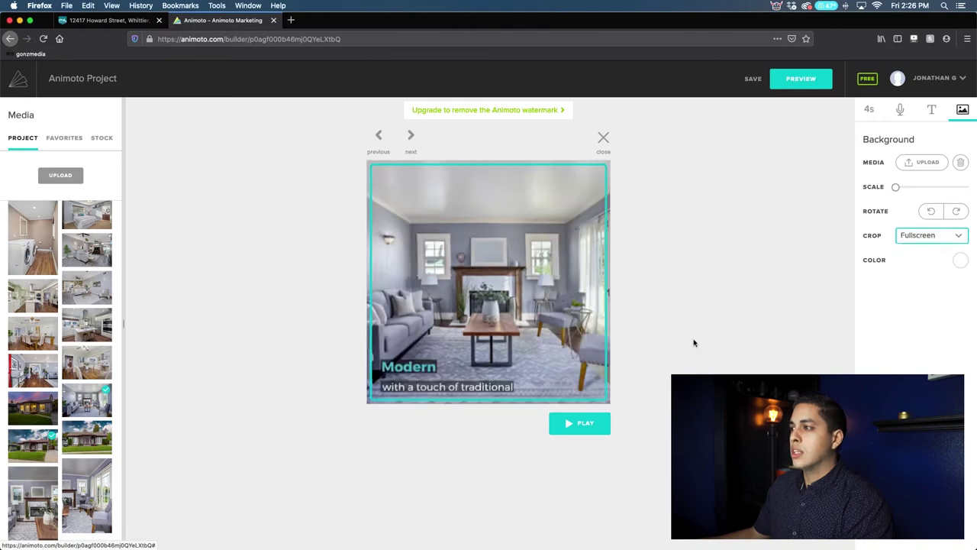
Try a blue background color on the second block, set it back to white, and return to the storyboard
{"action": "left_click", "coordinate": [962, 260]}
{"action": "left_click", "coordinate": [916, 290]}
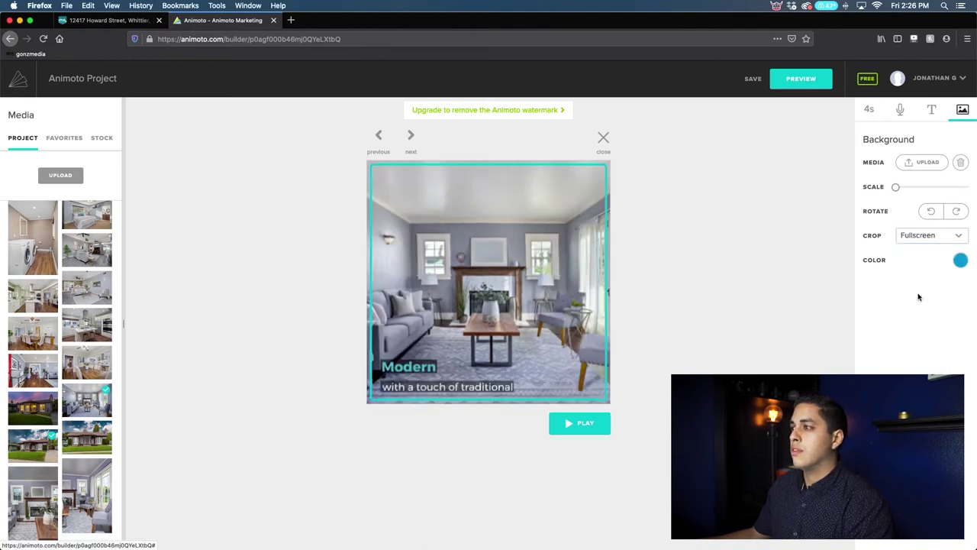
{"action": "left_click", "coordinate": [961, 260]}
{"action": "left_click", "coordinate": [947, 283]}
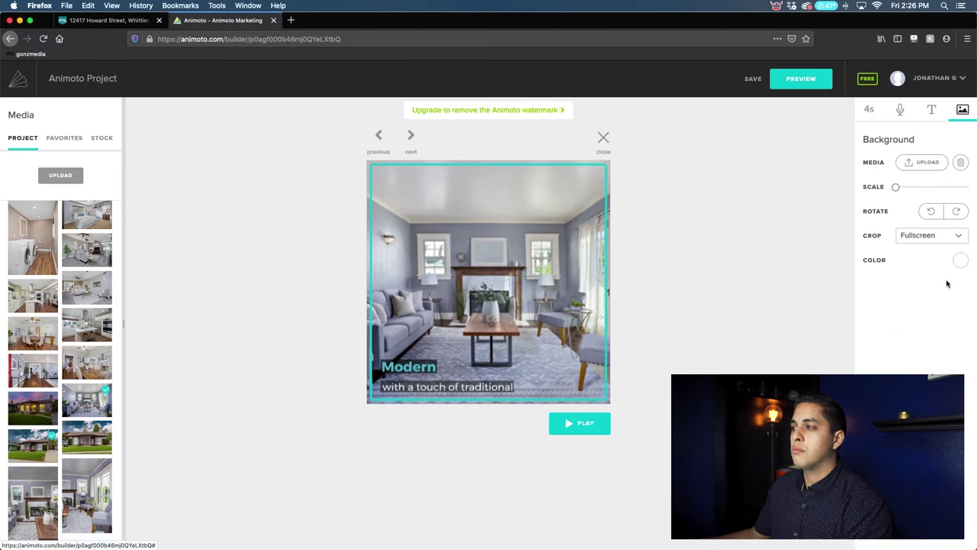
{"action": "left_click", "coordinate": [729, 337]}
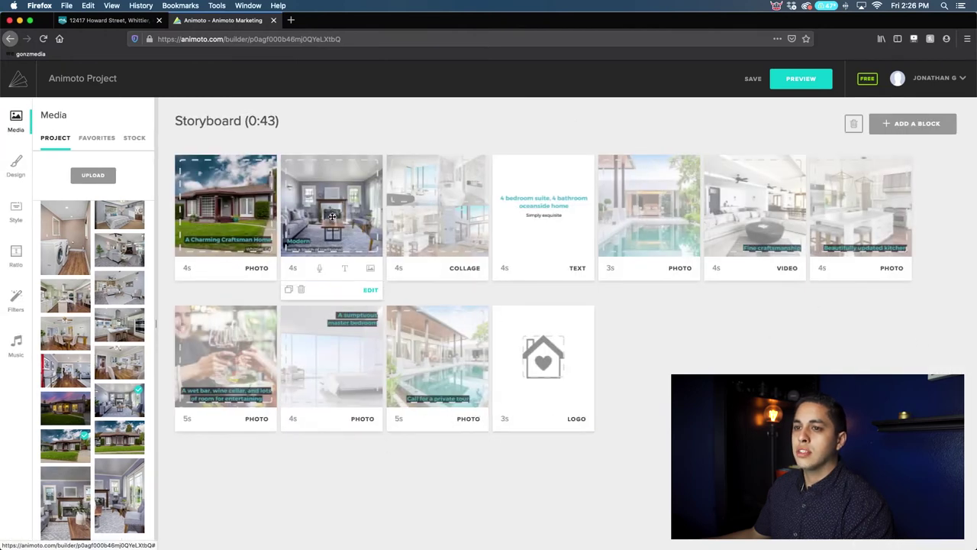
Shorten the second block's duration to 2 seconds and preview the block
{"action": "left_click", "coordinate": [292, 270]}
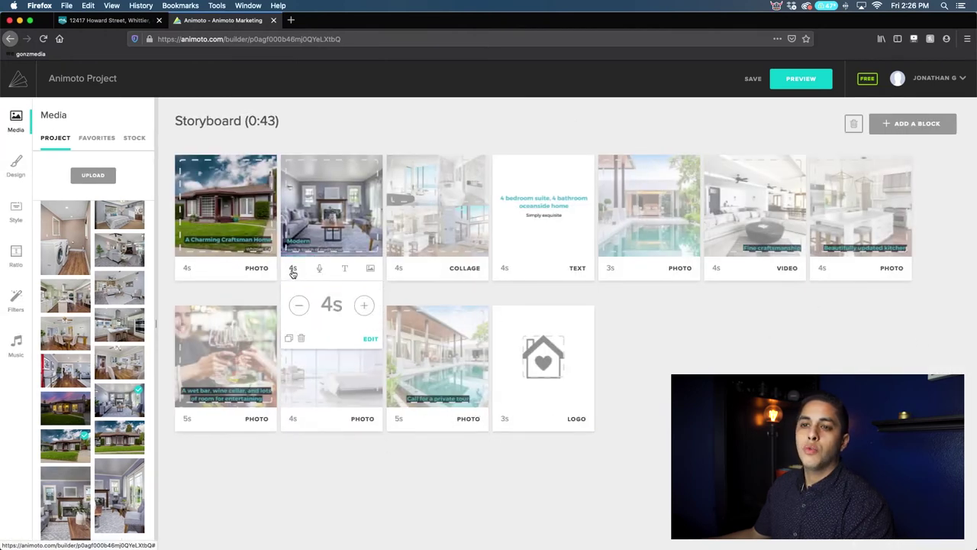
{"action": "left_click", "coordinate": [299, 307]}
{"action": "left_click", "coordinate": [299, 306]}
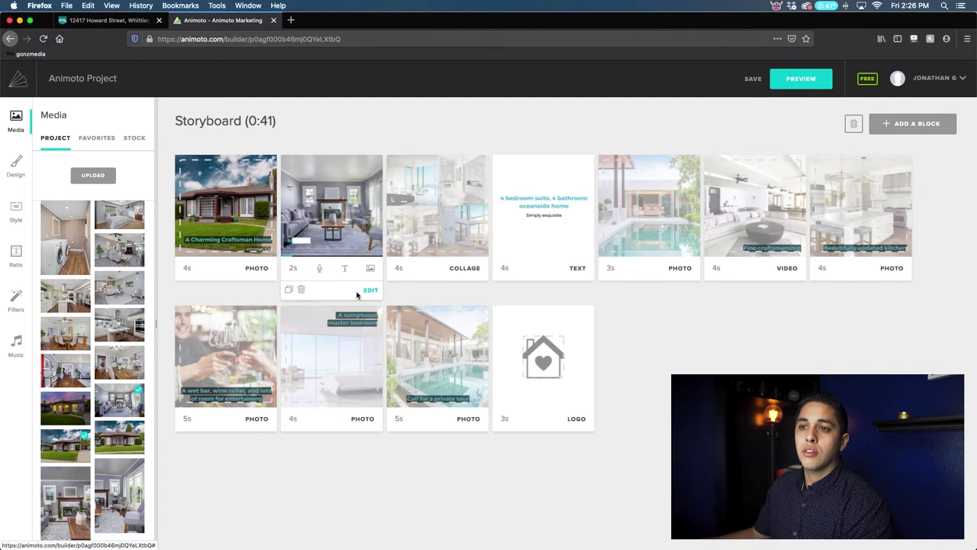
{"action": "left_click", "coordinate": [339, 235]}
{"action": "left_click", "coordinate": [564, 423]}
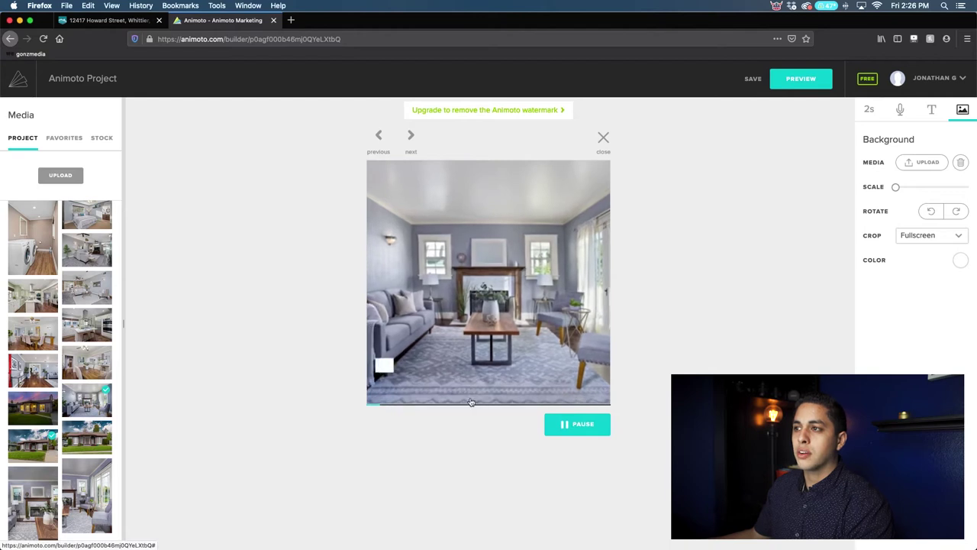
{"action": "left_click", "coordinate": [603, 139]}
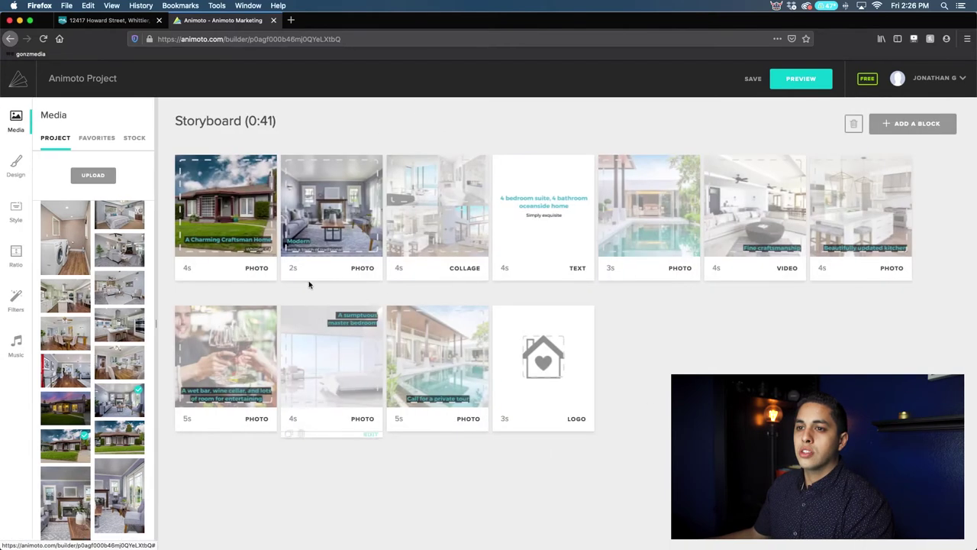
Set the second block's duration back to 4 seconds on the storyboard
{"action": "left_click", "coordinate": [295, 269]}
{"action": "left_click", "coordinate": [364, 304]}
{"action": "left_click", "coordinate": [364, 305]}
{"action": "left_click", "coordinate": [414, 292]}
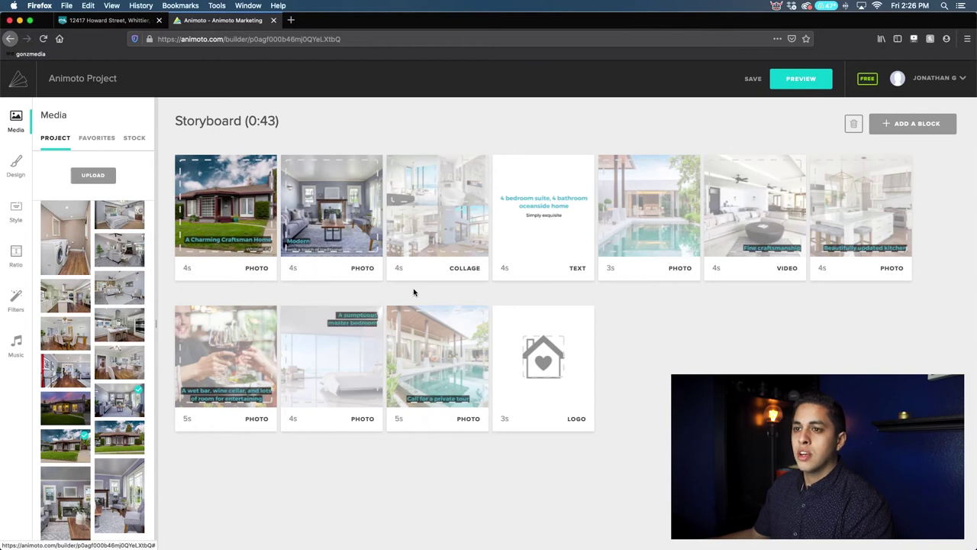
Replace the upper two photos of the collage block with the gray-walled bedroom and the tan bedroom with the dark bed frame
{"action": "left_click", "coordinate": [442, 219]}
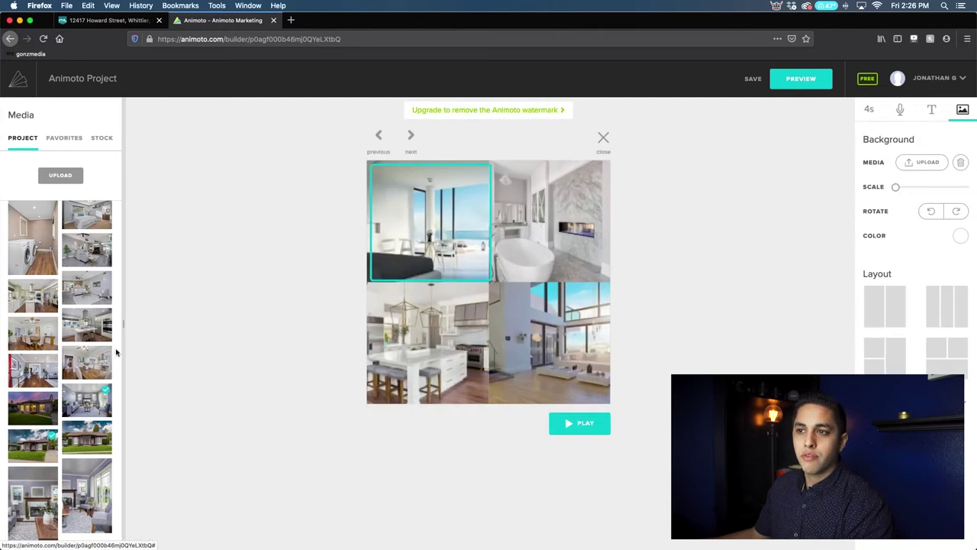
{"action": "left_click", "coordinate": [532, 224]}
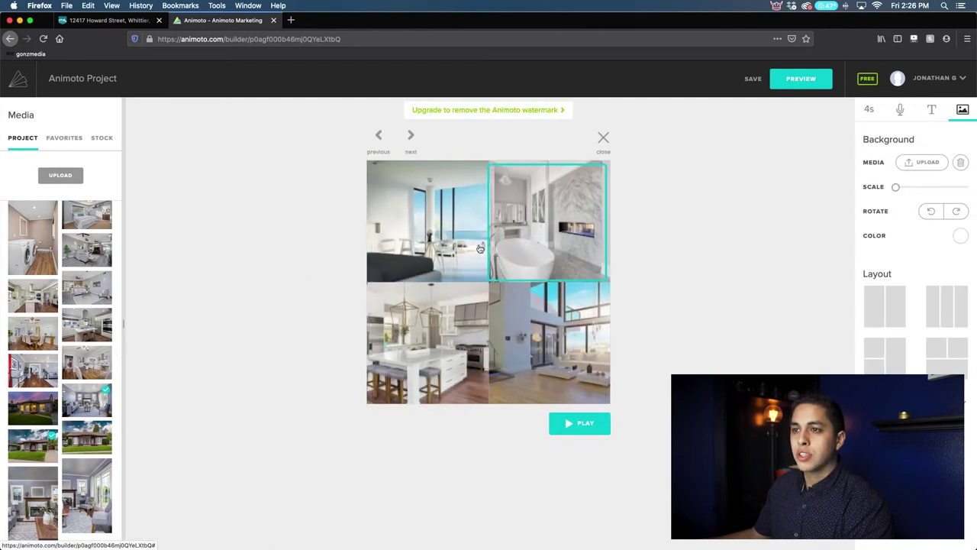
{"action": "left_click", "coordinate": [405, 200]}
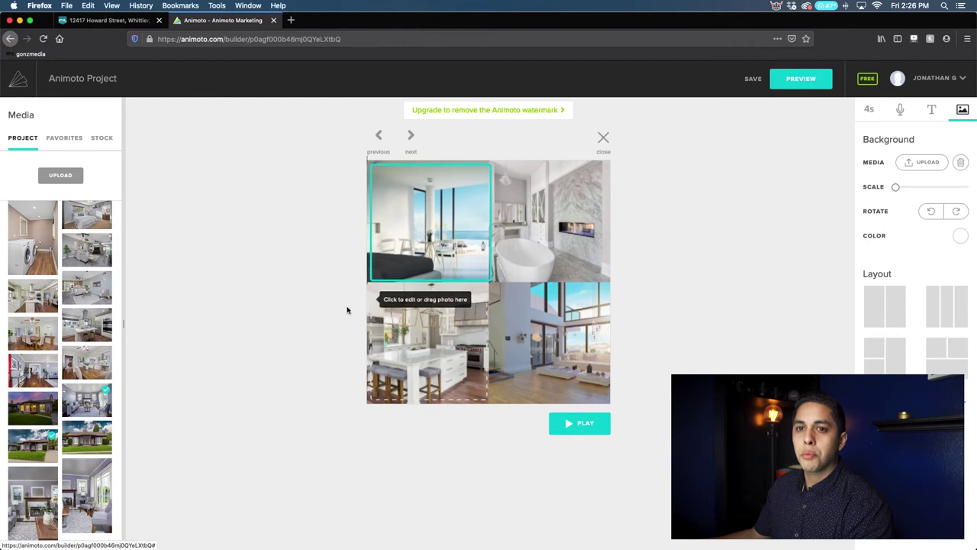
{"action": "left_click_drag", "start_coordinate": [84, 221], "coordinate": [424, 244]}
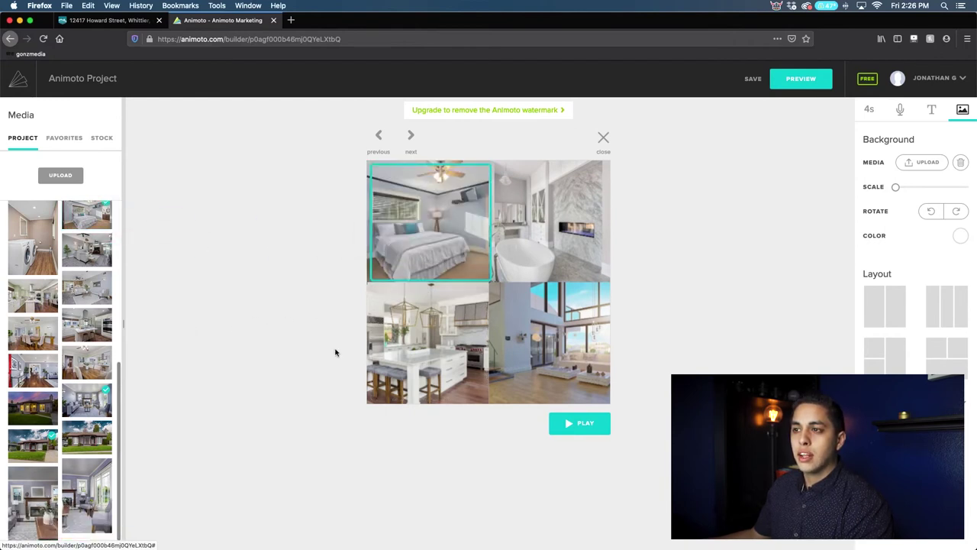
{"action": "left_click", "coordinate": [552, 203]}
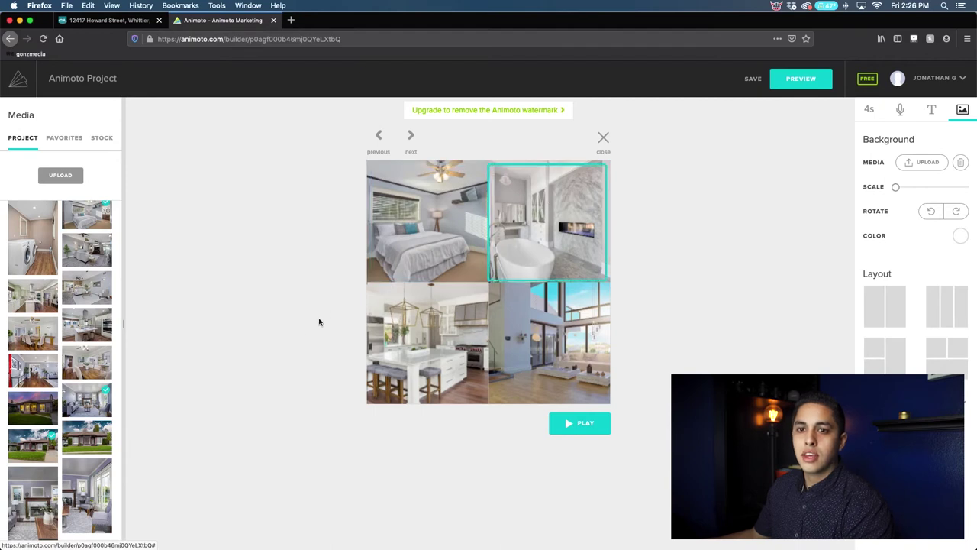
{"action": "scroll", "coordinate": [79, 337], "scroll_direction": "down", "scroll_amount": 1}
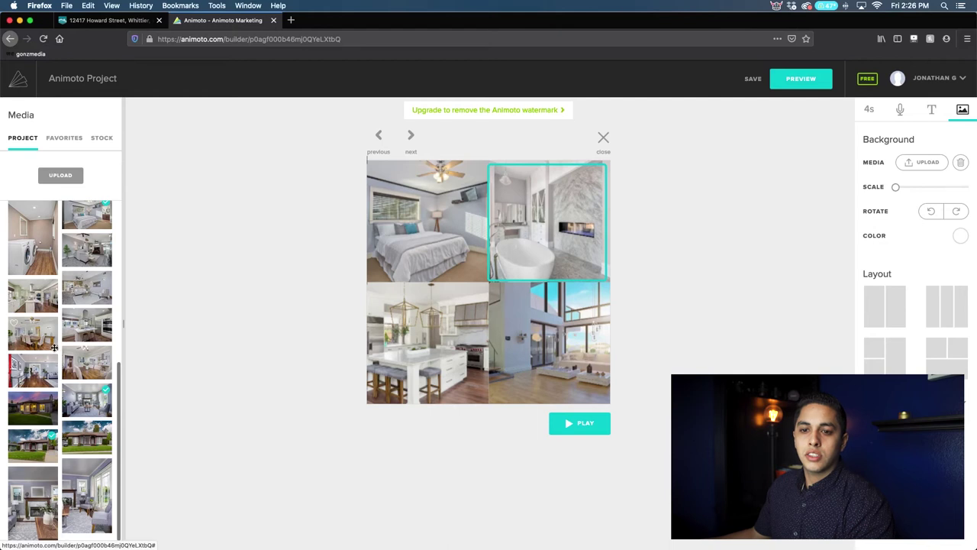
{"action": "scroll", "coordinate": [116, 466], "scroll_direction": "up", "scroll_amount": 5}
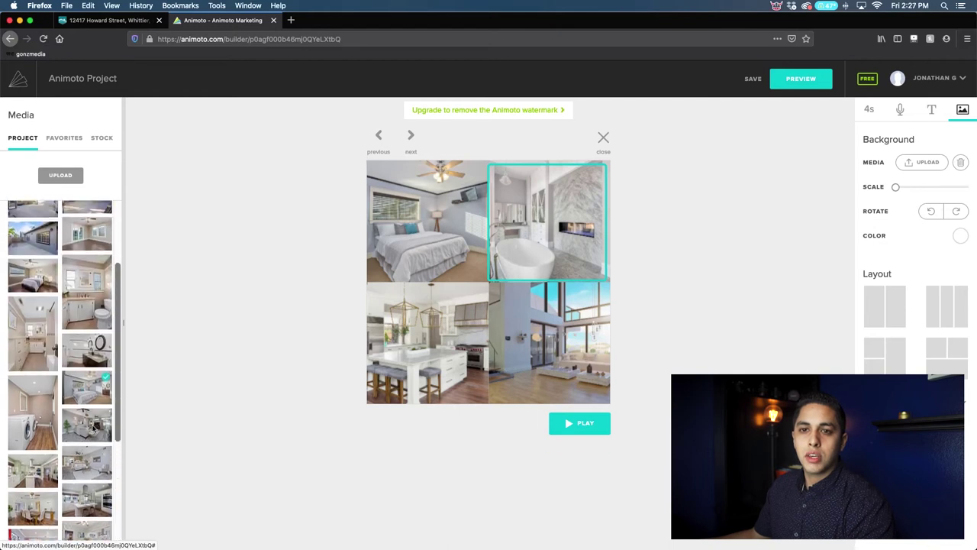
{"action": "left_click_drag", "start_coordinate": [38, 375], "coordinate": [534, 221]}
Replace the lower two photos of the collage with the dining room and the kitchen island photos, and preview the block
{"action": "left_click", "coordinate": [386, 369]}
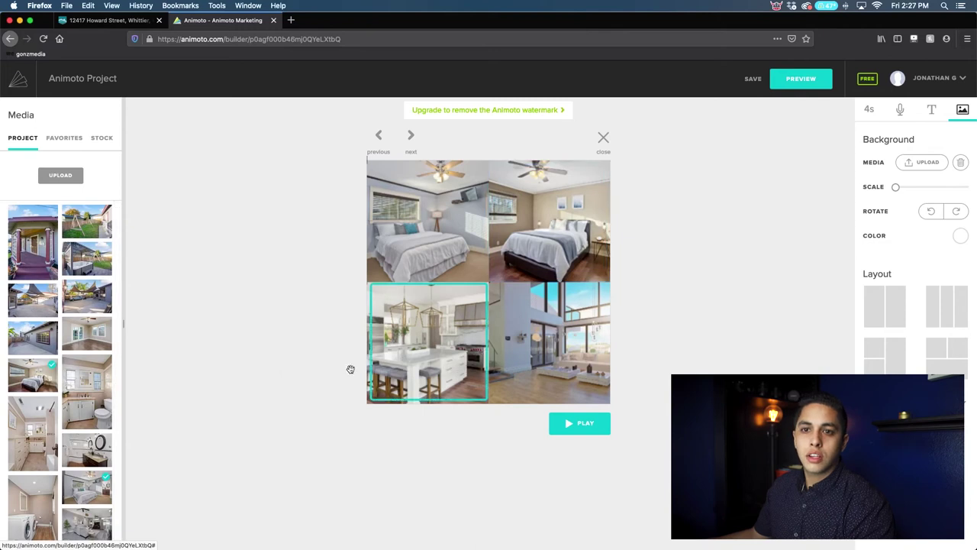
{"action": "scroll", "coordinate": [99, 369], "scroll_direction": "down", "scroll_amount": 5}
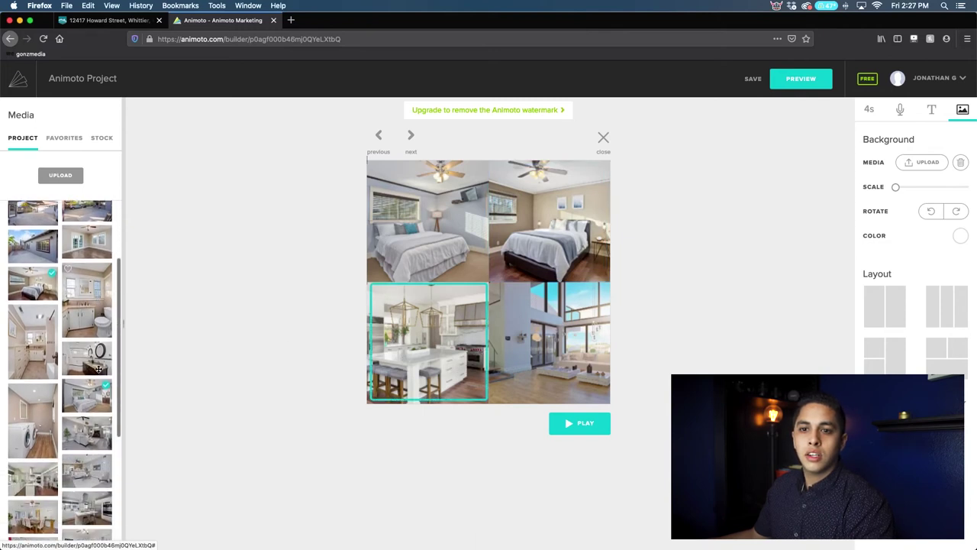
{"action": "scroll", "coordinate": [98, 369], "scroll_direction": "down", "scroll_amount": 5}
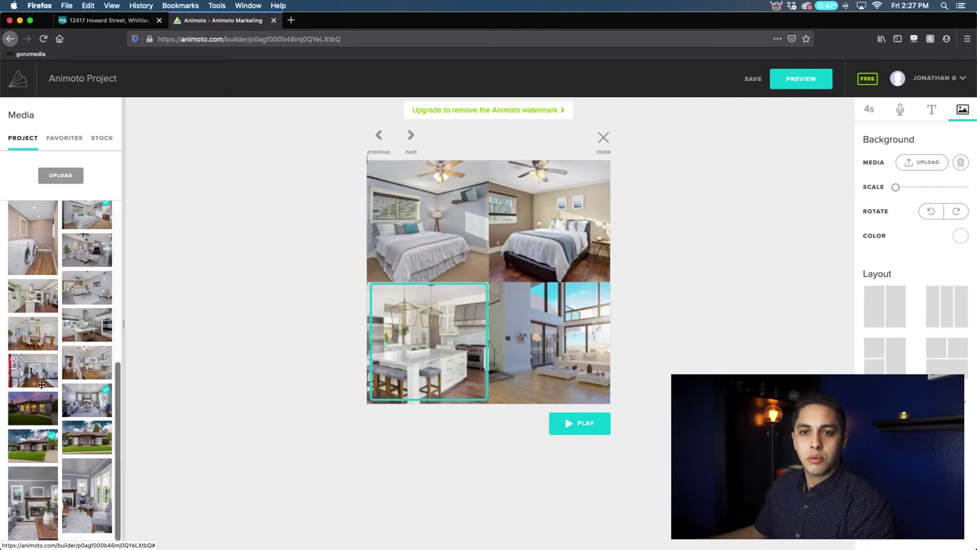
{"action": "scroll", "coordinate": [42, 386], "scroll_direction": "up", "scroll_amount": 2}
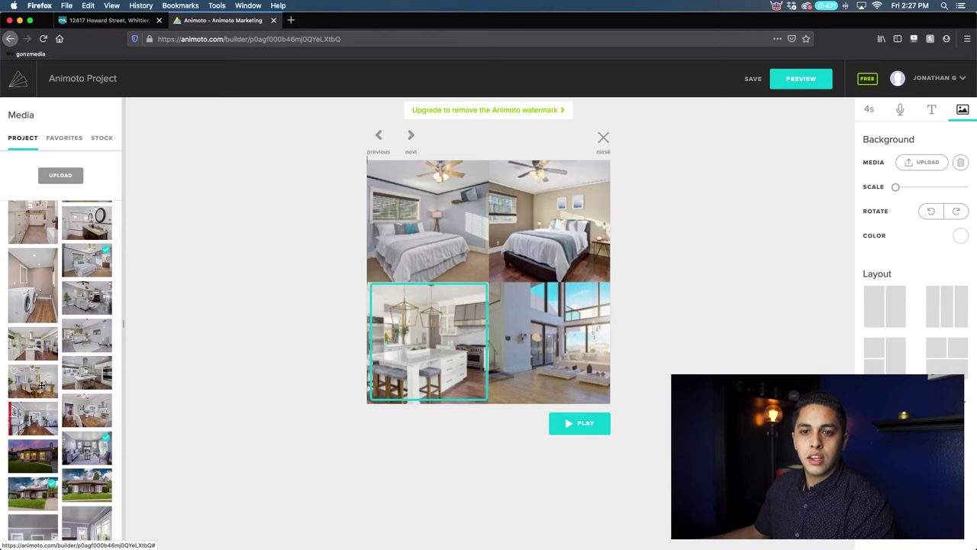
{"action": "scroll", "coordinate": [42, 393], "scroll_direction": "up", "scroll_amount": 2}
{"action": "left_click_drag", "start_coordinate": [36, 415], "coordinate": [416, 349]}
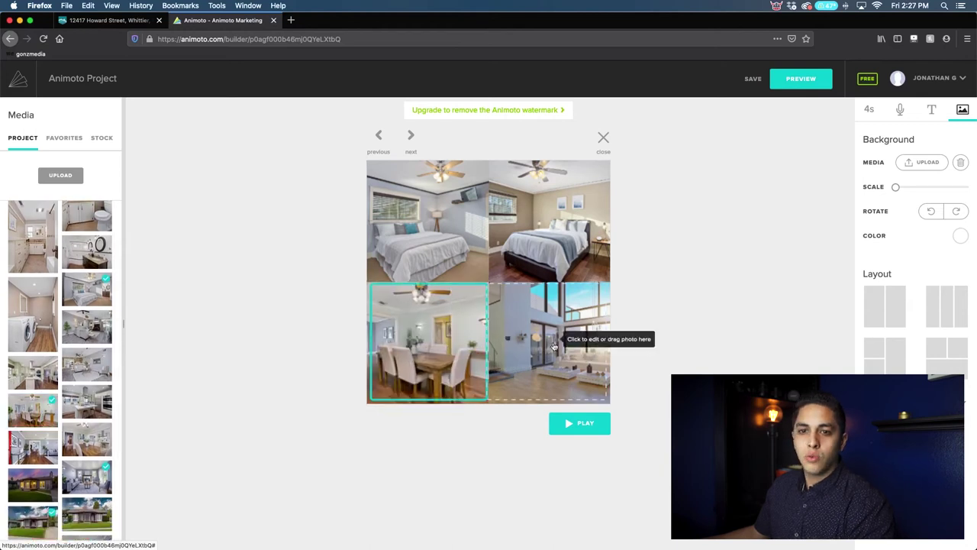
{"action": "left_click_drag", "start_coordinate": [32, 381], "coordinate": [568, 365]}
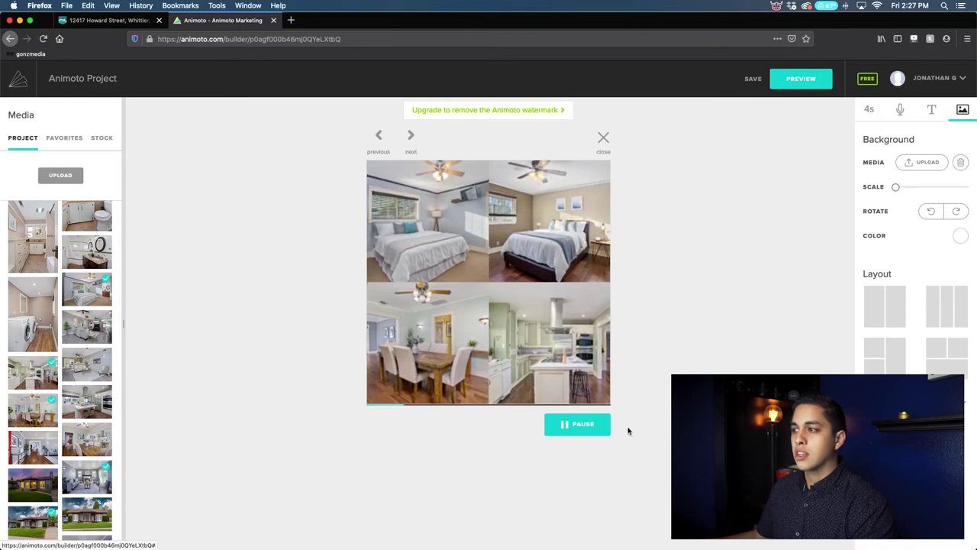
{"action": "left_click", "coordinate": [589, 434]}
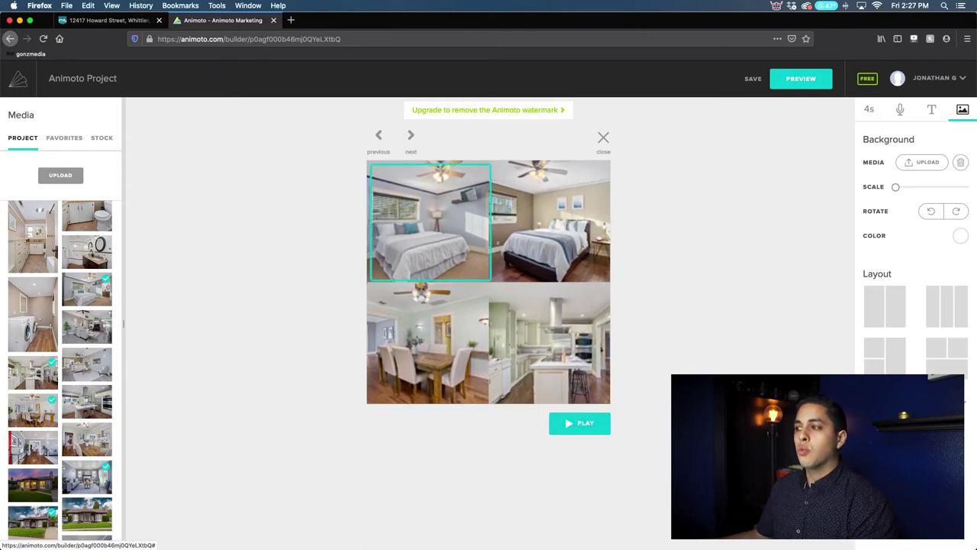
Try the two-column, three-column and mixed photo layouts on the collage block, and return it to the four-photo grid
{"action": "left_click", "coordinate": [900, 313]}
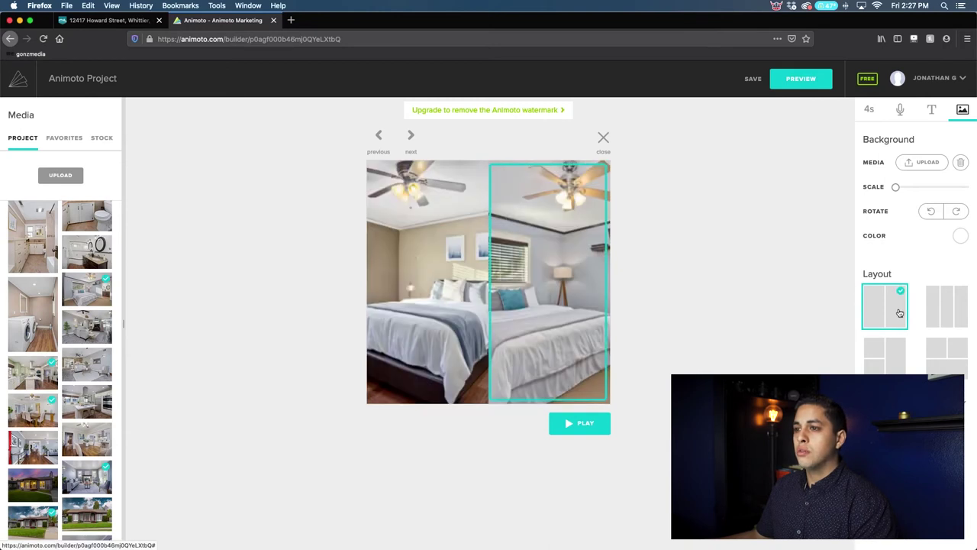
{"action": "left_click", "coordinate": [945, 307]}
{"action": "left_click", "coordinate": [885, 352]}
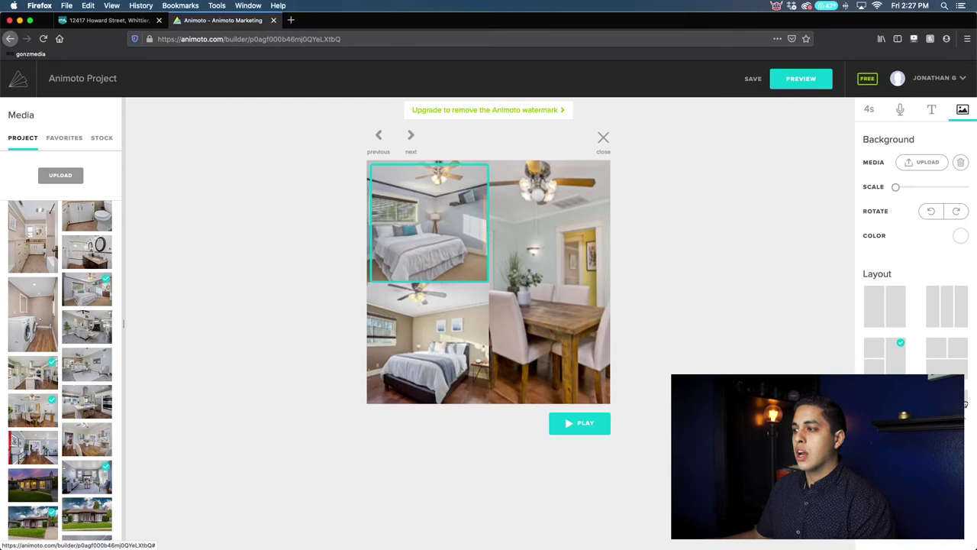
{"action": "left_click", "coordinate": [885, 408]}
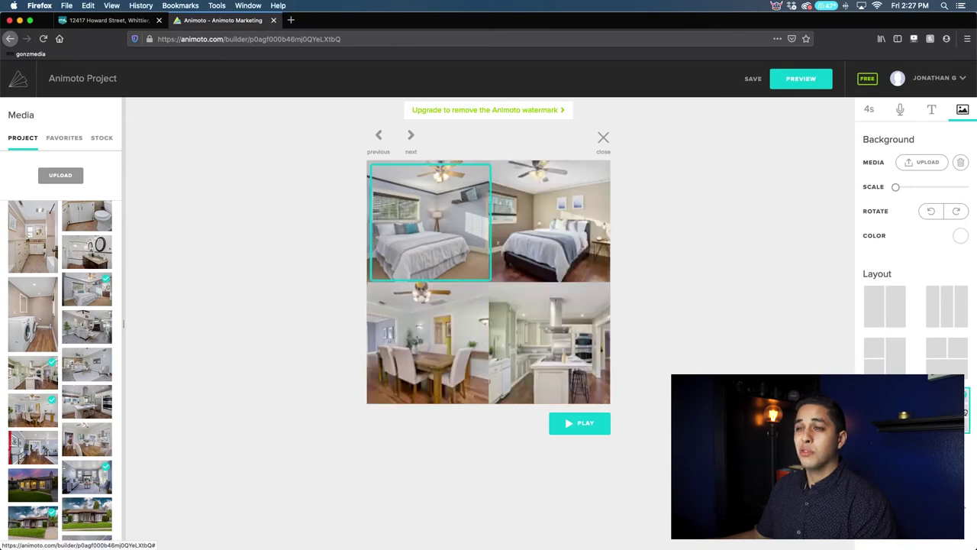
{"action": "left_click", "coordinate": [964, 412]}
{"action": "left_click", "coordinate": [885, 409]}
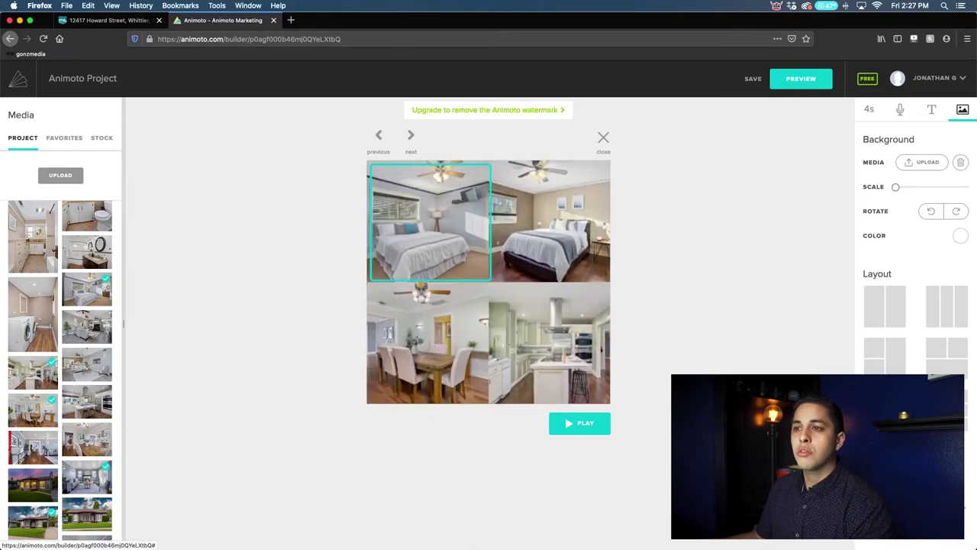
{"action": "left_click", "coordinate": [646, 421]}
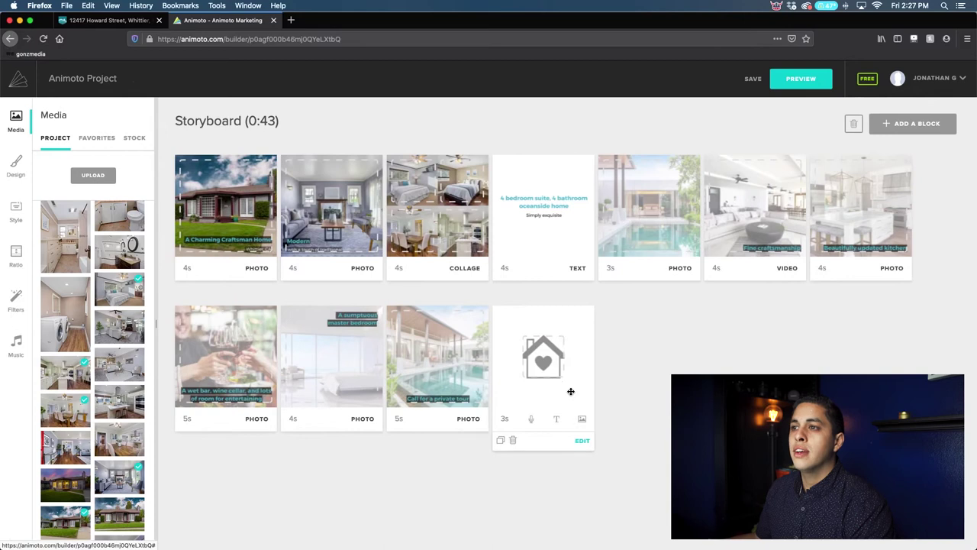
Open the fourth block's title text for editing and look up the house's bed and bath counts on its property website
{"action": "left_click", "coordinate": [549, 222]}
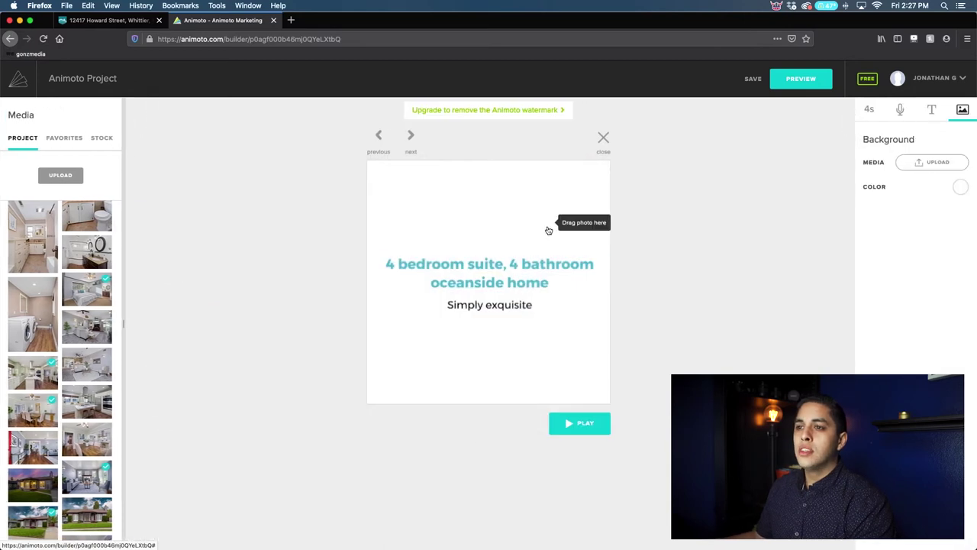
{"action": "left_click", "coordinate": [393, 264]}
{"action": "left_click", "coordinate": [103, 20]}
{"action": "scroll", "coordinate": [290, 248], "scroll_direction": "down", "scroll_amount": 15}
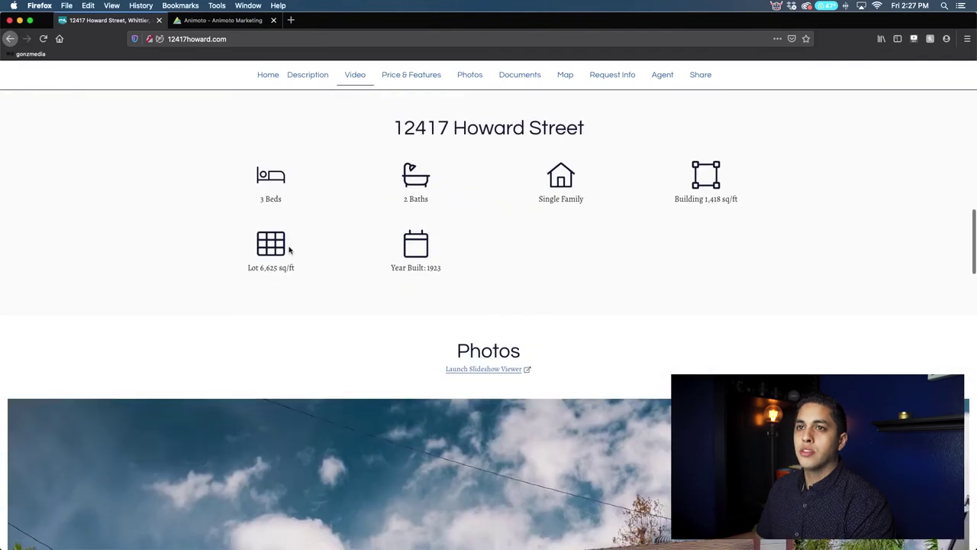
{"action": "left_click", "coordinate": [221, 21]}
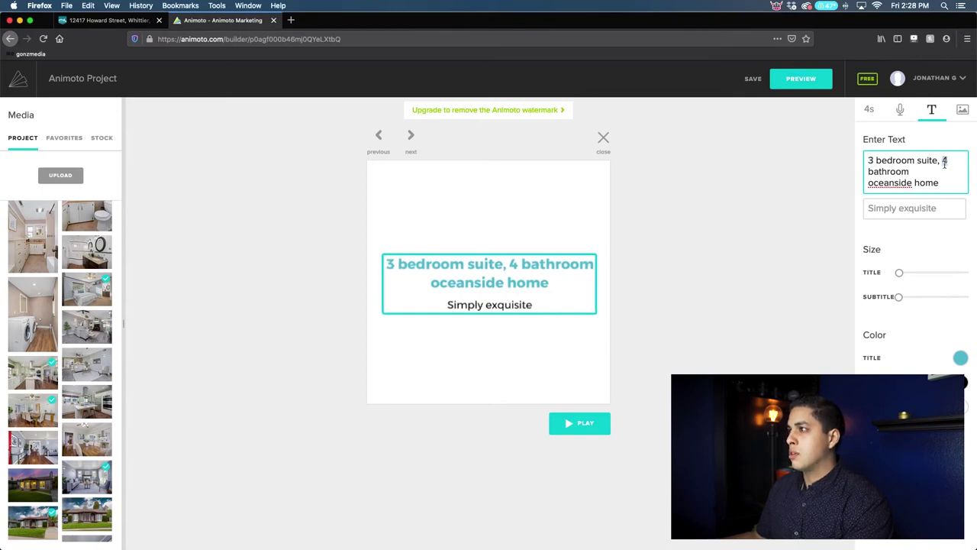
Change the text block's title to "3 bedroom, 2 bathroom home", removing "suite" and "oceanside"
{"action": "left_click_drag", "start_coordinate": [937, 160], "coordinate": [918, 161]}
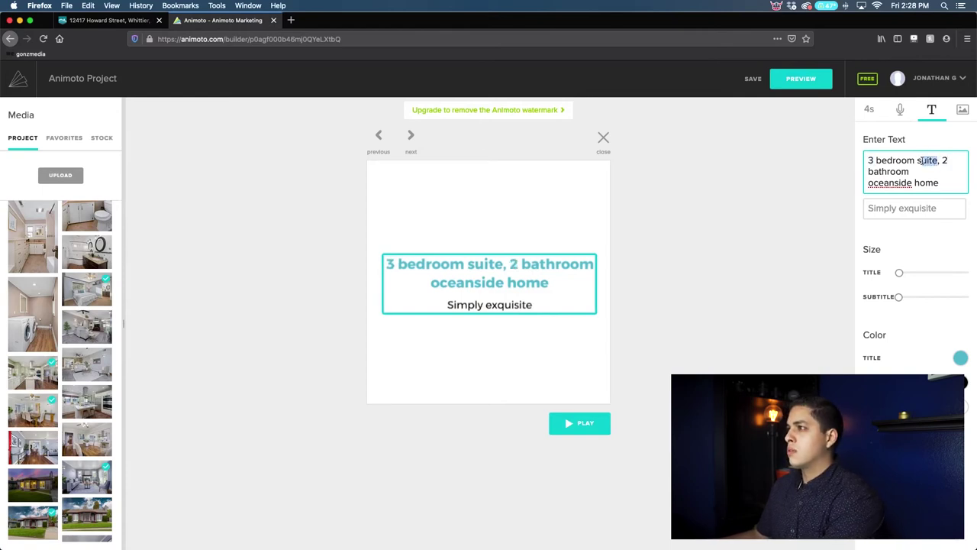
{"action": "key", "text": "BackSpace"}
{"action": "key", "text": "BackSpace"}
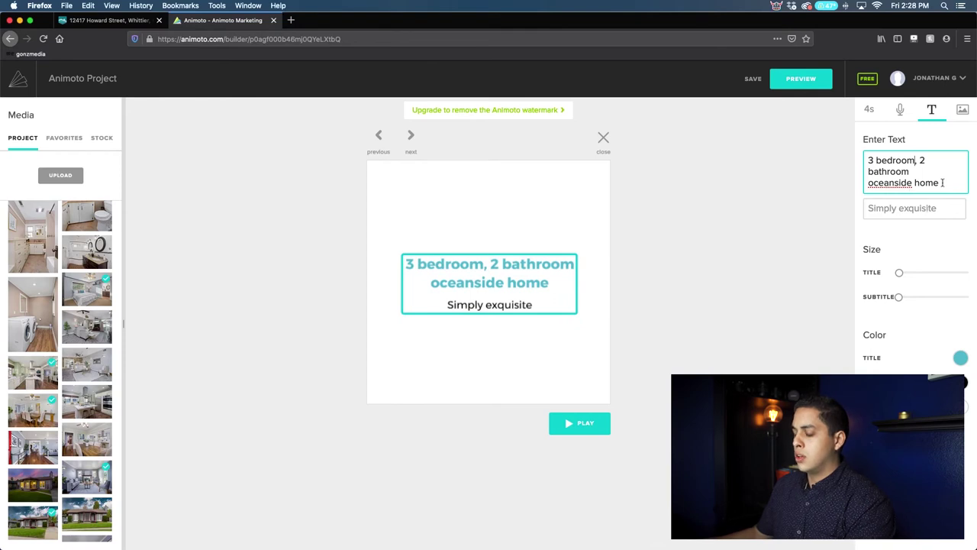
{"action": "left_click_drag", "start_coordinate": [939, 183], "coordinate": [848, 180]}
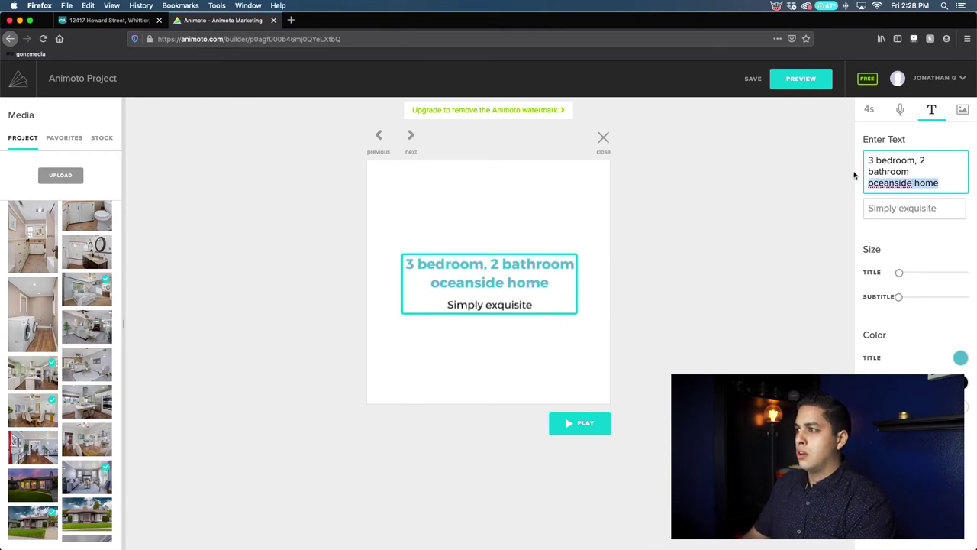
{"action": "type", "text": "home"}
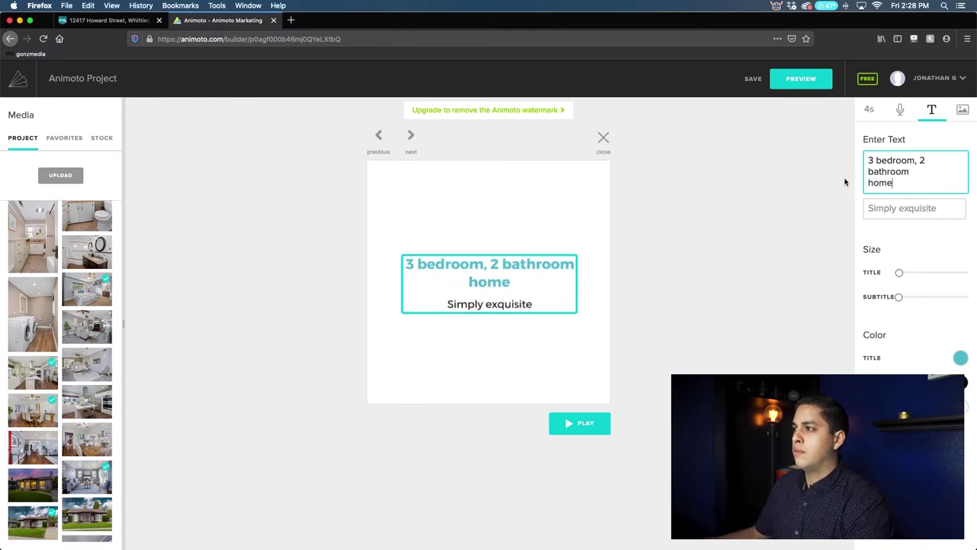
Insert "beautiful" before "home" in the text block's title
{"action": "left_click", "coordinate": [867, 183]}
{"action": "type", "text": "beauti"}
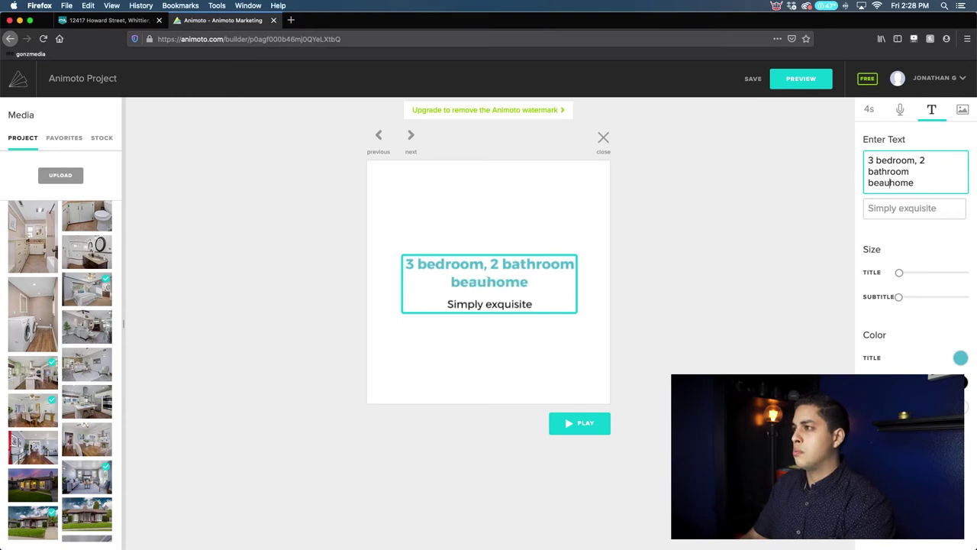
{"action": "key", "text": "BackSpace"}
{"action": "key", "text": "BackSpace"}
{"action": "key", "text": "BackSpace"}
{"action": "type", "text": "utiful"}
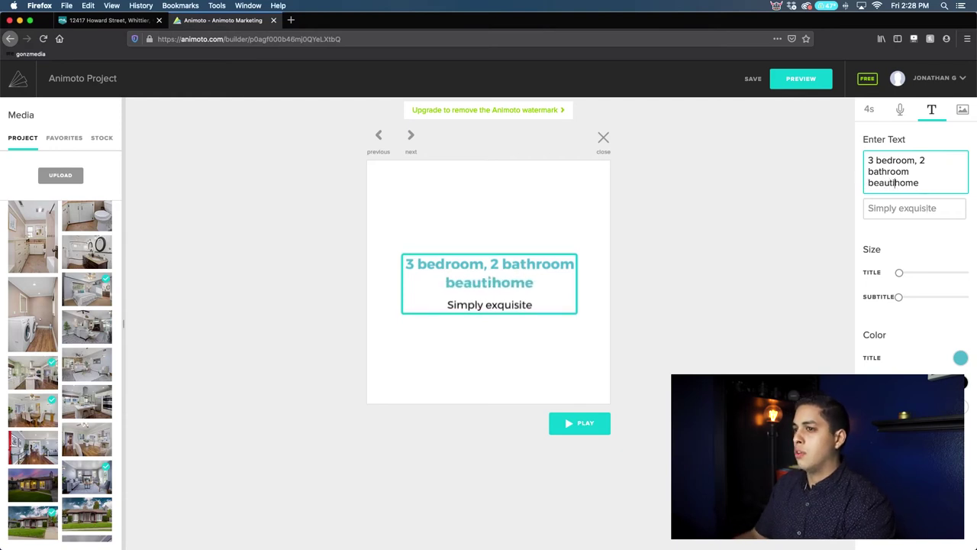
Slightly enlarge the text block's title and subtitle, and set the block's duration to 3 seconds on the storyboard
{"action": "left_click", "coordinate": [925, 208]}
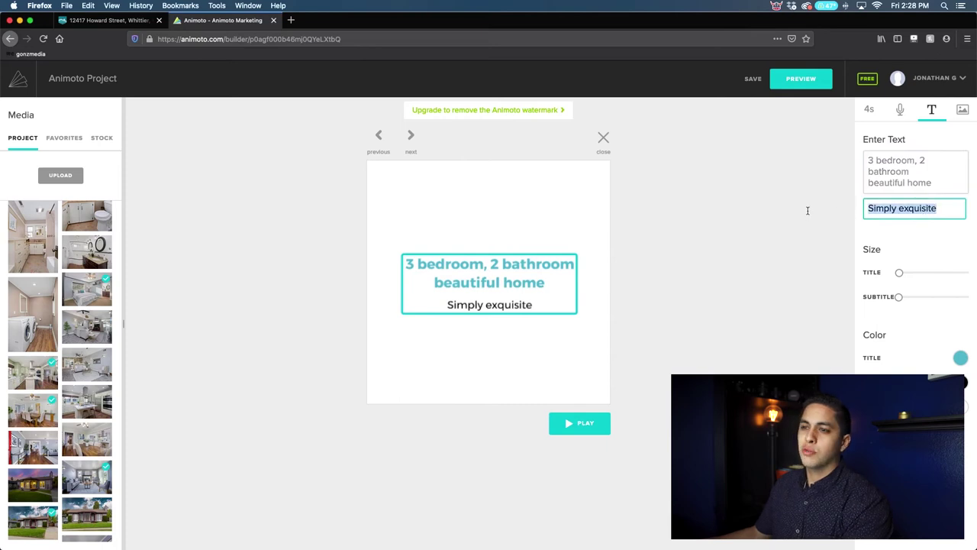
{"action": "left_click", "coordinate": [801, 218]}
{"action": "left_click", "coordinate": [580, 209]}
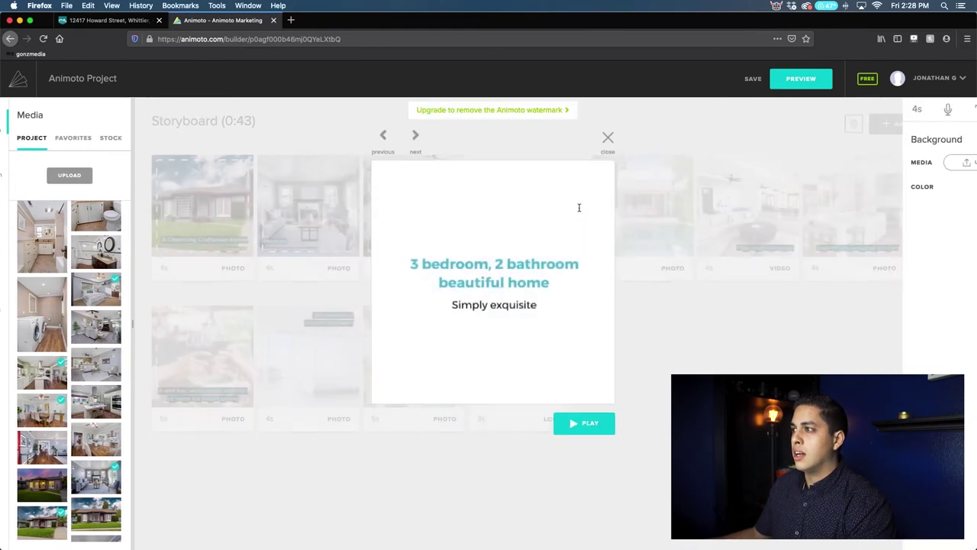
{"action": "left_click", "coordinate": [558, 287]}
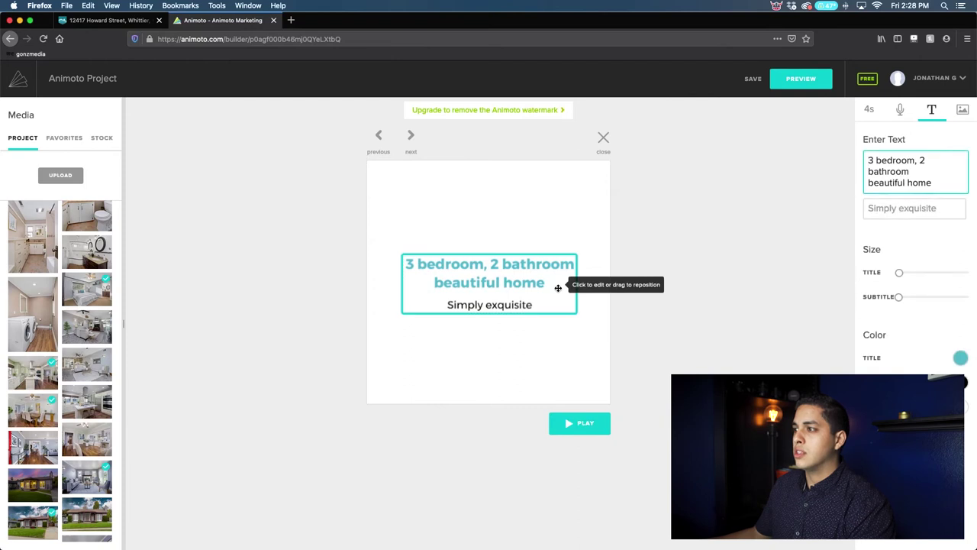
{"action": "left_click_drag", "start_coordinate": [906, 274], "coordinate": [900, 299]}
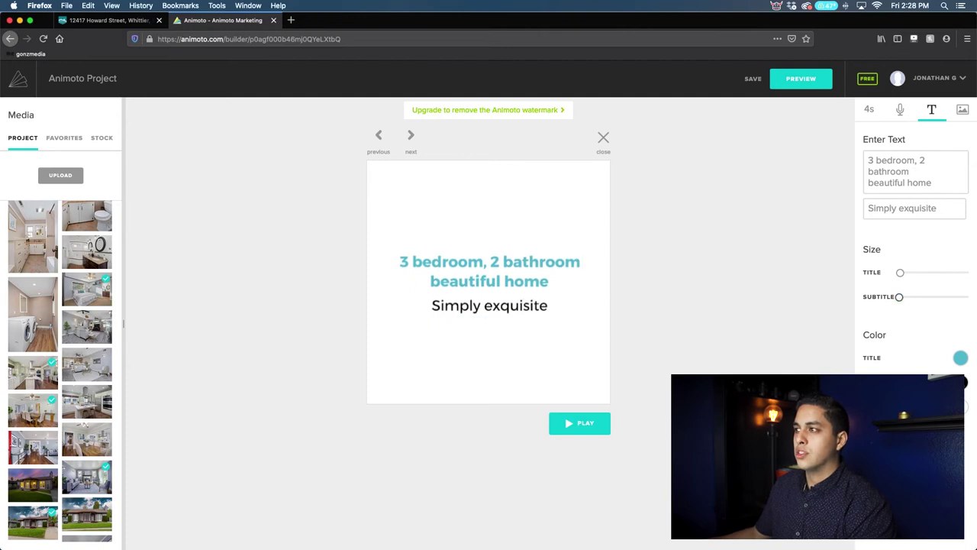
{"action": "left_click", "coordinate": [656, 445]}
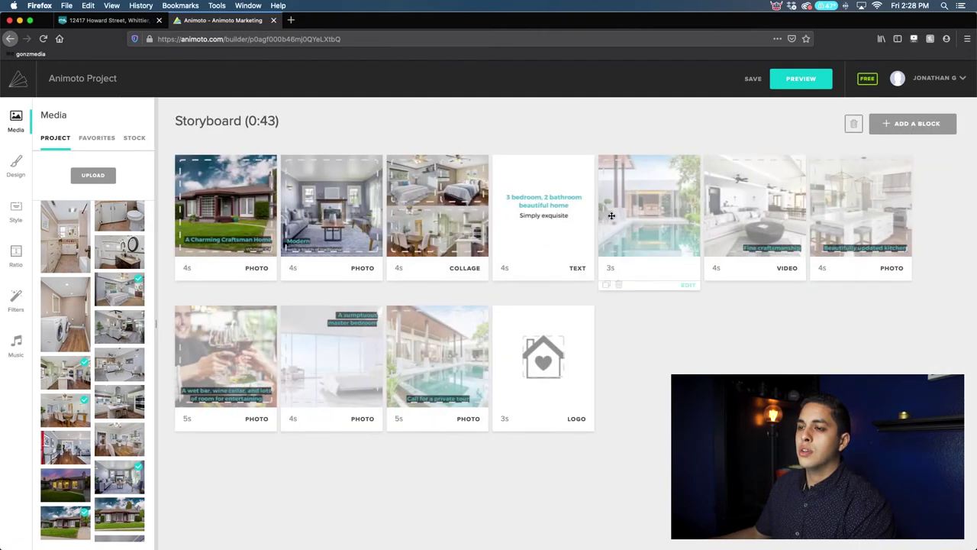
{"action": "left_click", "coordinate": [503, 268]}
{"action": "left_click", "coordinate": [510, 303]}
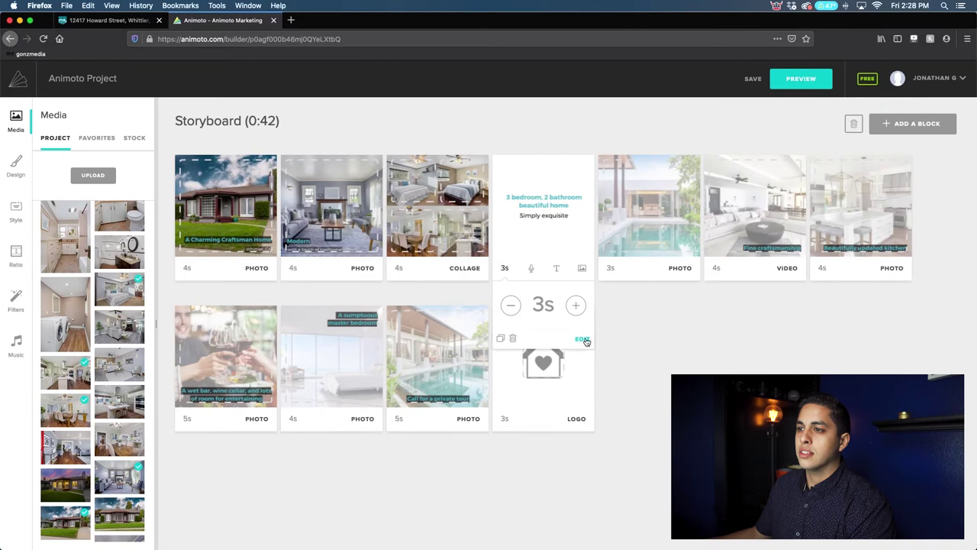
Try changing the bathroom count in the text block's title to 1 directly on the storyboard, and restore it to 2
{"action": "mouse_move", "coordinate": [556, 272]}
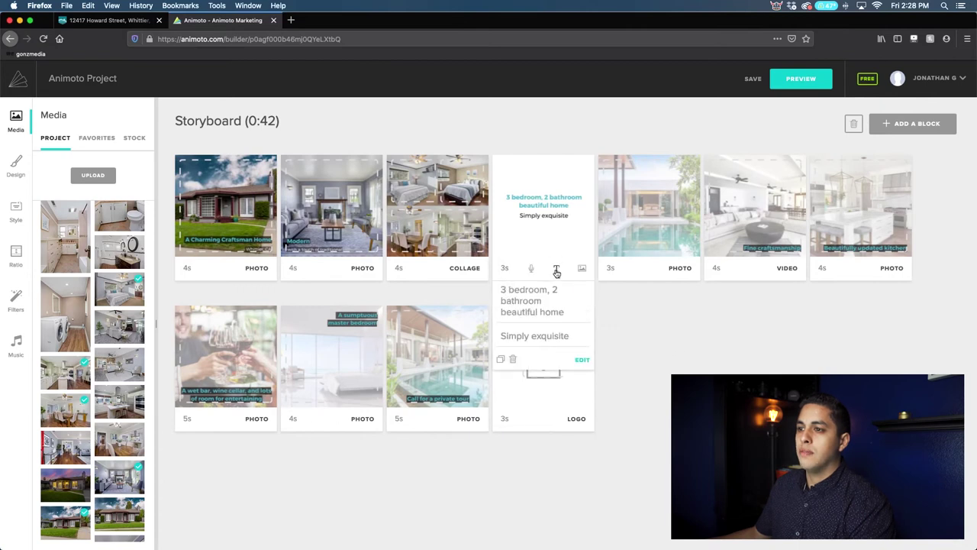
{"action": "triple_click", "coordinate": [564, 342]}
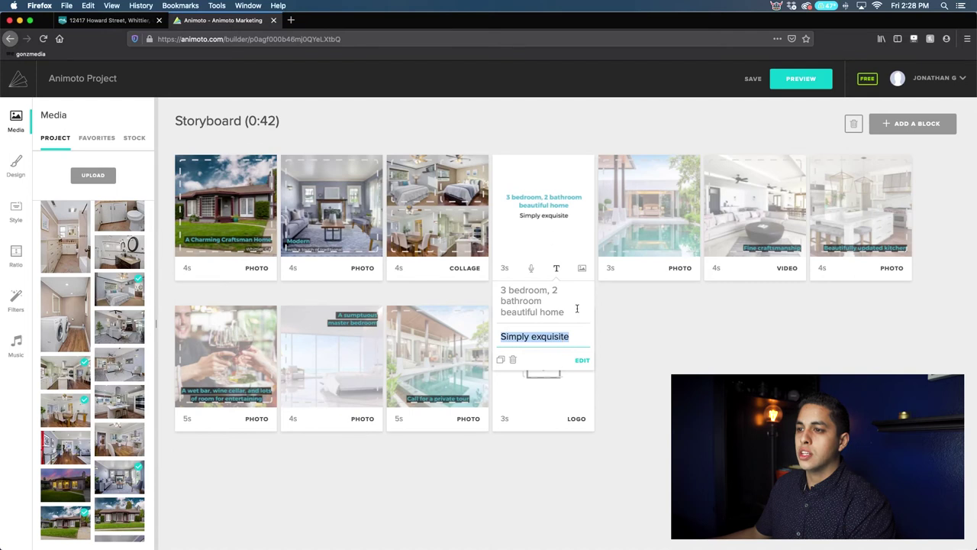
{"action": "left_click", "coordinate": [556, 313]}
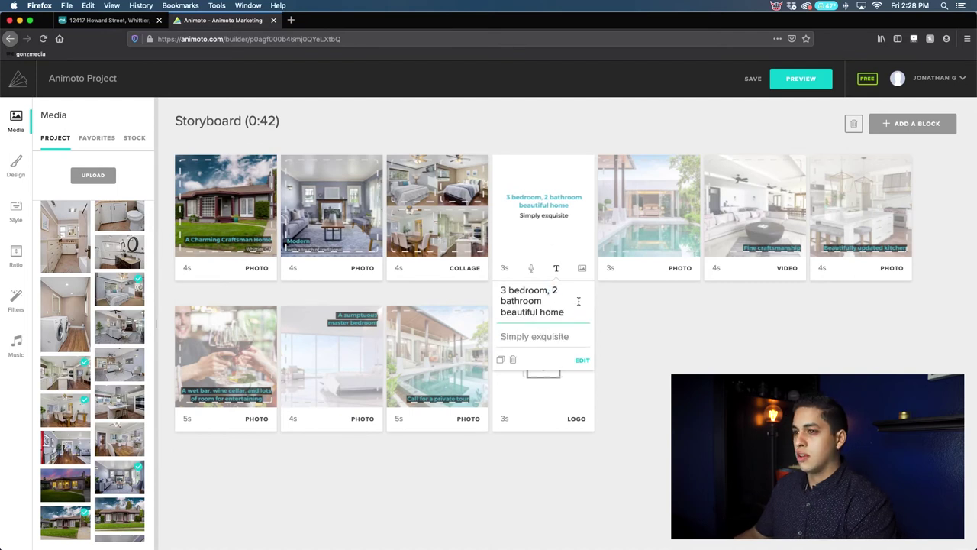
{"action": "key", "text": "Delete"}
{"action": "type", "text": "1"}
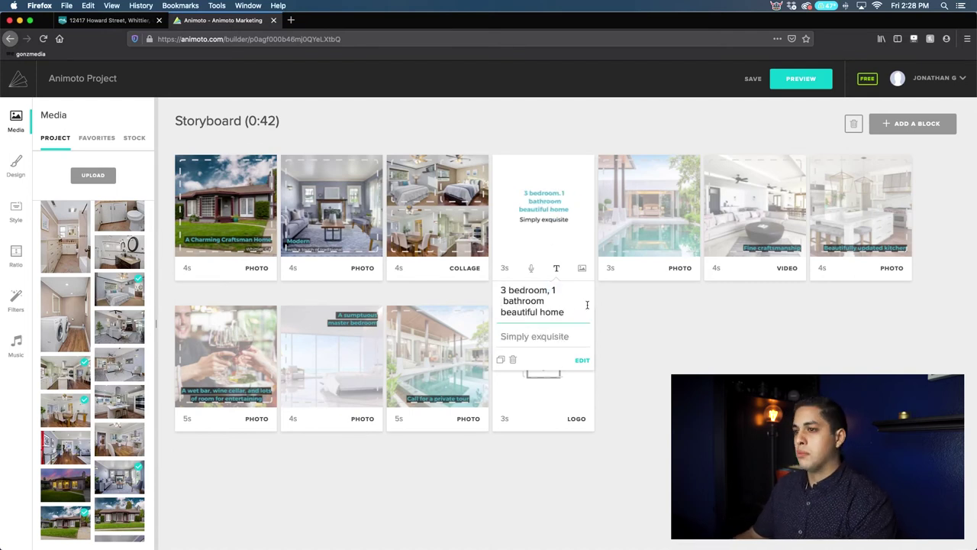
{"action": "key", "text": "BackSpace"}
{"action": "type", "text": "2"}
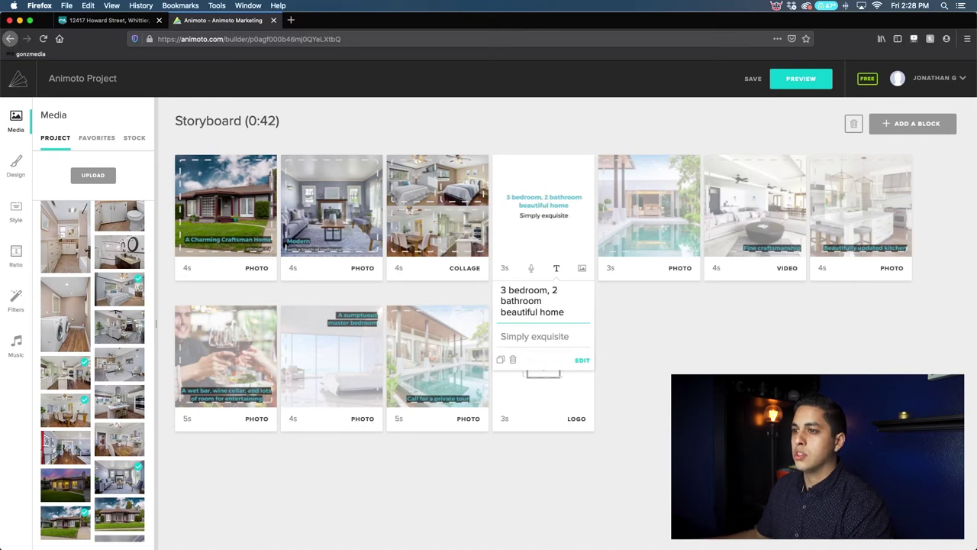
{"action": "left_click", "coordinate": [665, 380]}
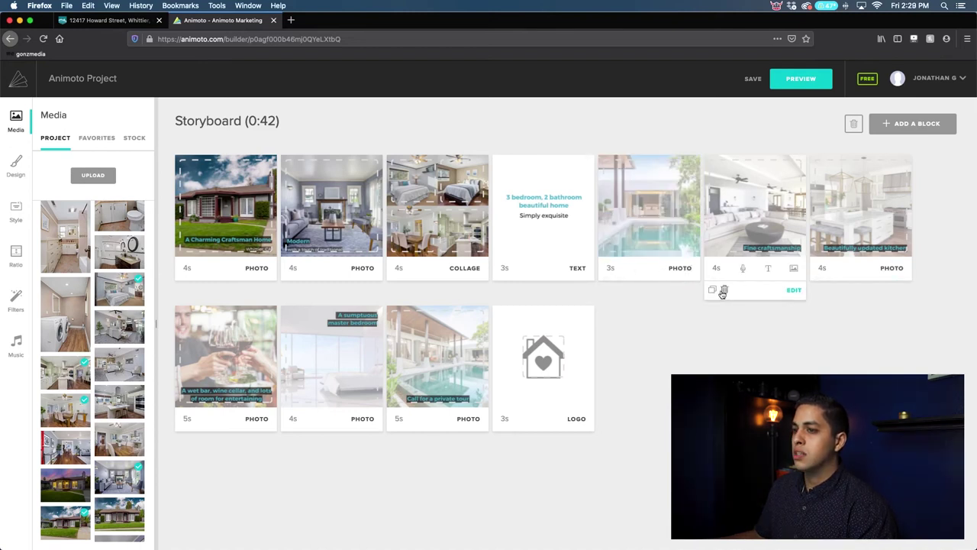
Delete the "Fine craftsmanship" video block from the storyboard
{"action": "left_click", "coordinate": [723, 293]}
{"action": "left_click", "coordinate": [472, 351]}
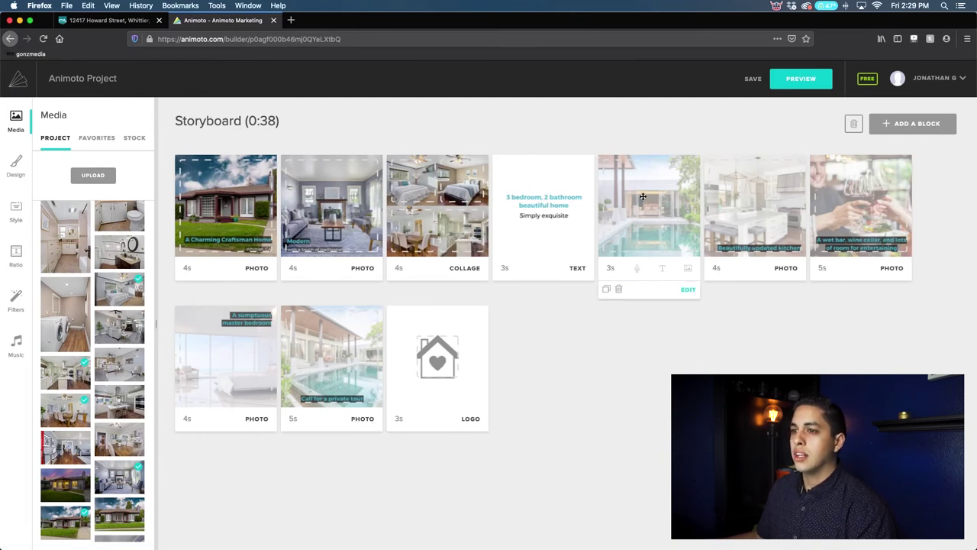
Replace the pool photo in the fifth block with the gray living room photo showing the ceiling fan
{"action": "left_click", "coordinate": [690, 290]}
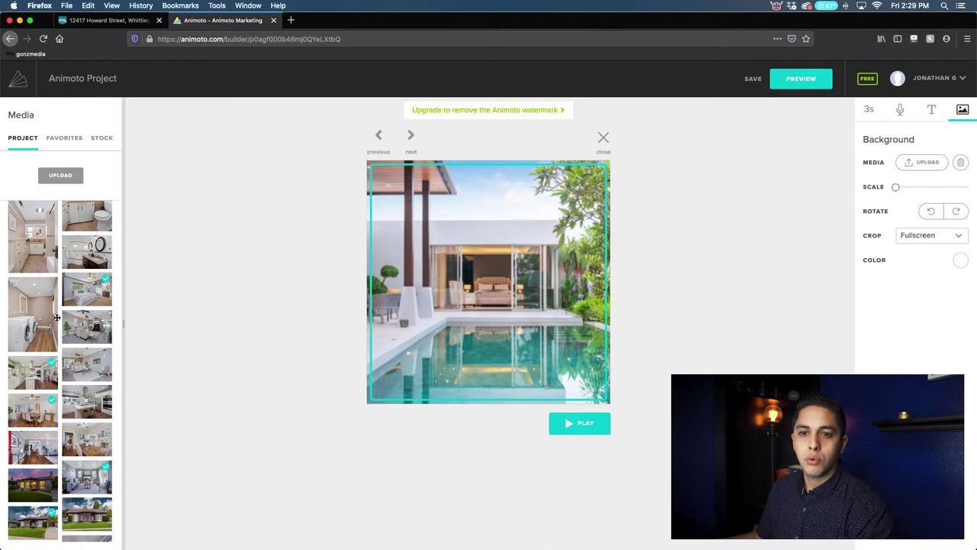
{"action": "scroll", "coordinate": [57, 318], "scroll_direction": "down", "scroll_amount": 2}
{"action": "scroll", "coordinate": [61, 321], "scroll_direction": "up", "scroll_amount": 10}
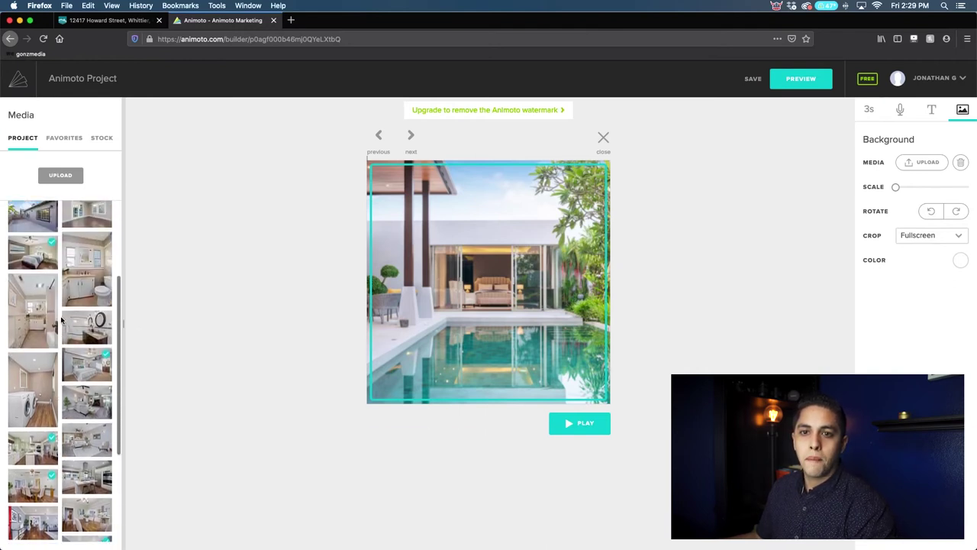
{"action": "scroll", "coordinate": [61, 321], "scroll_direction": "down", "scroll_amount": 5}
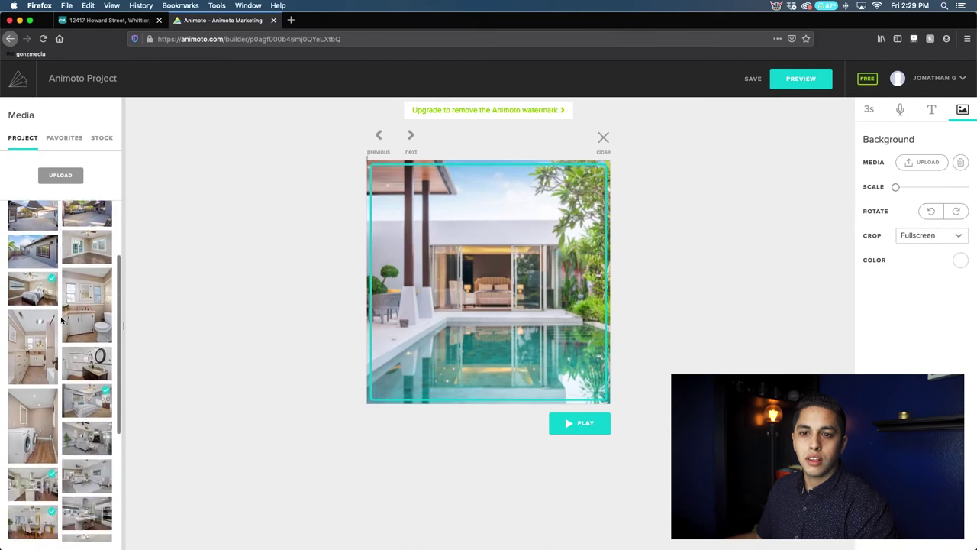
{"action": "left_click_drag", "start_coordinate": [86, 365], "coordinate": [492, 307]}
{"action": "left_click", "coordinate": [656, 309]}
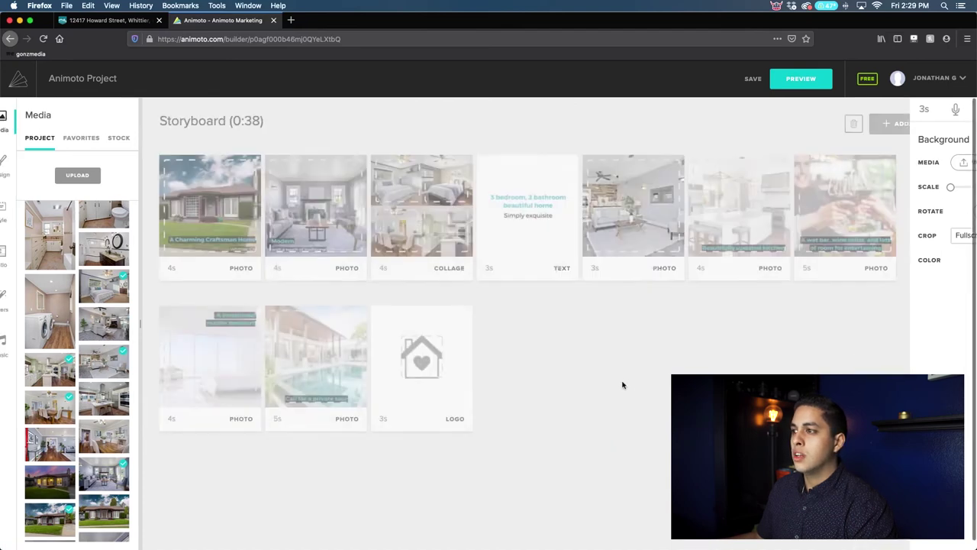
Change the kitchen block's title to "Just 5 min from 605 fwy"
{"action": "mouse_move", "coordinate": [744, 202]}
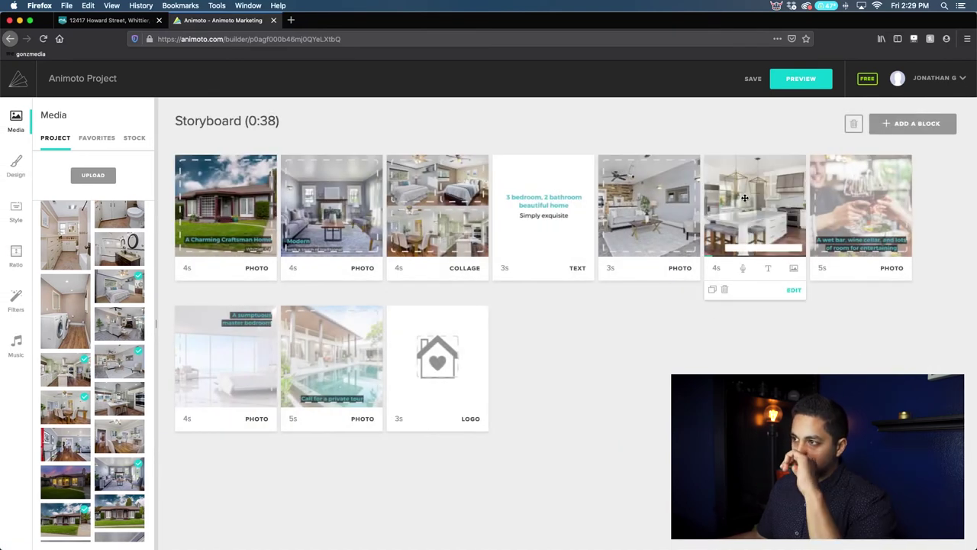
{"action": "left_click", "coordinate": [744, 203]}
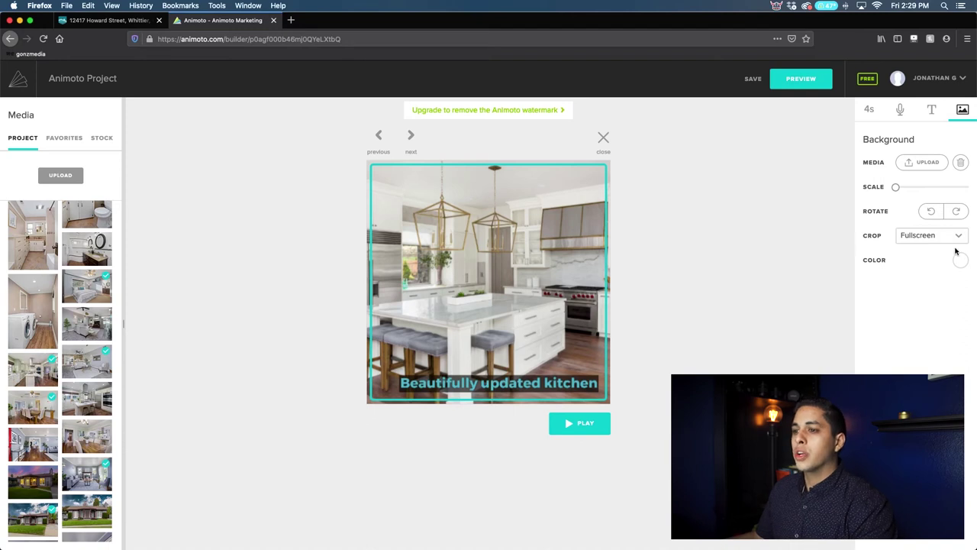
{"action": "left_click", "coordinate": [535, 381]}
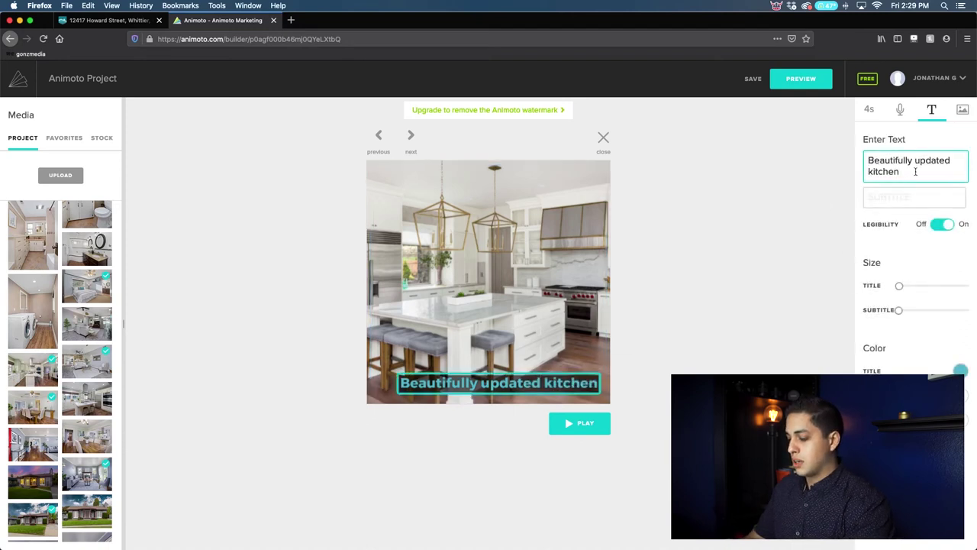
{"action": "left_click_drag", "start_coordinate": [920, 171], "coordinate": [823, 145]}
{"action": "type", "text": "Just 5 min"}
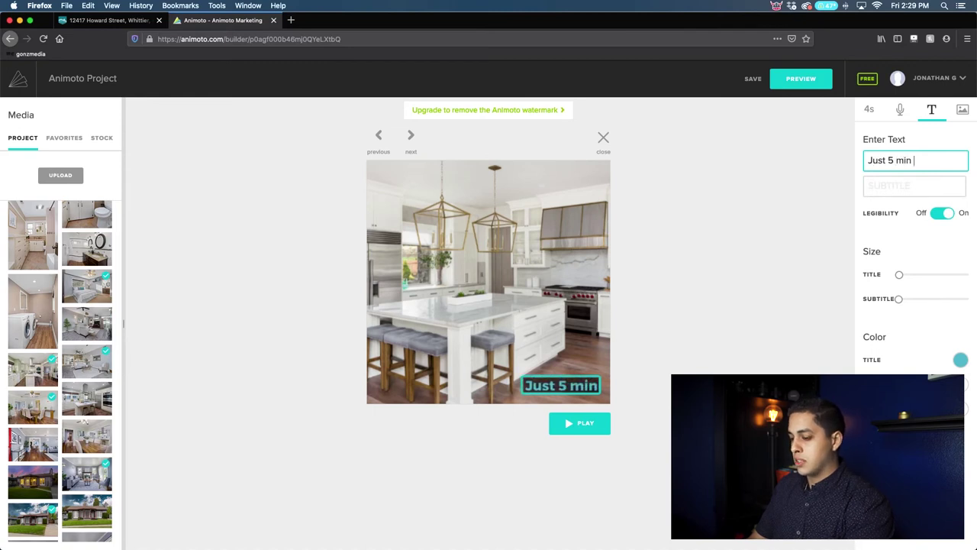
{"action": "type", "text": " from 605"}
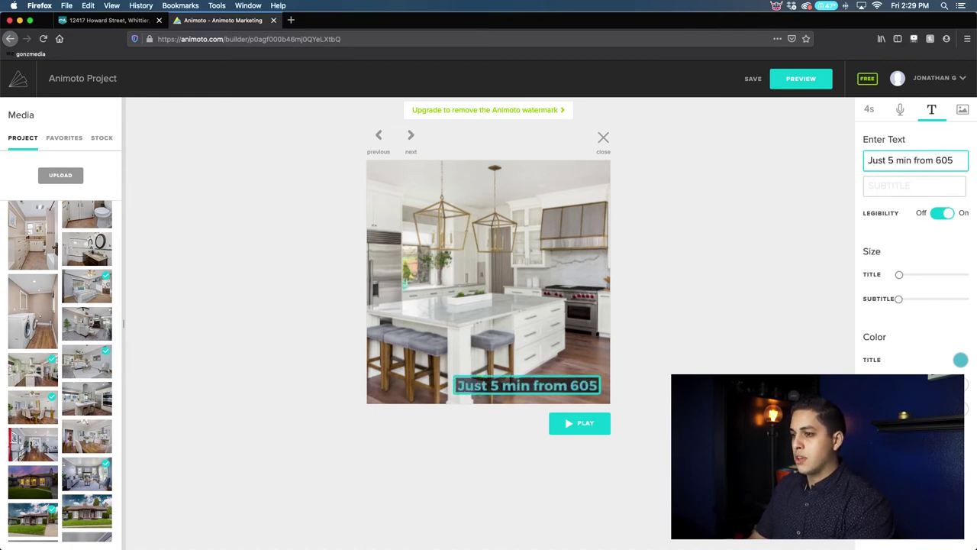
{"action": "type", "text": " fwa"}
{"action": "key", "text": "BackSpace"}
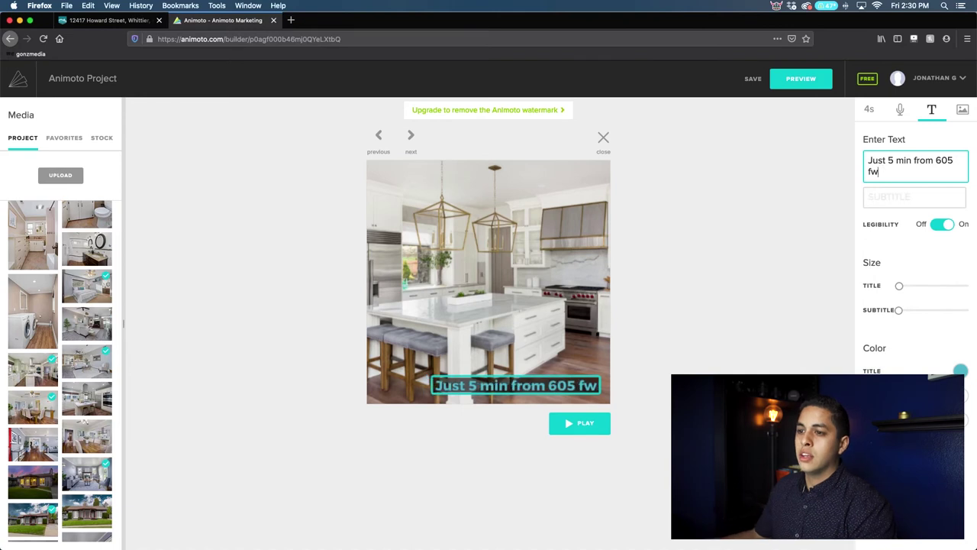
{"action": "type", "text": "y"}
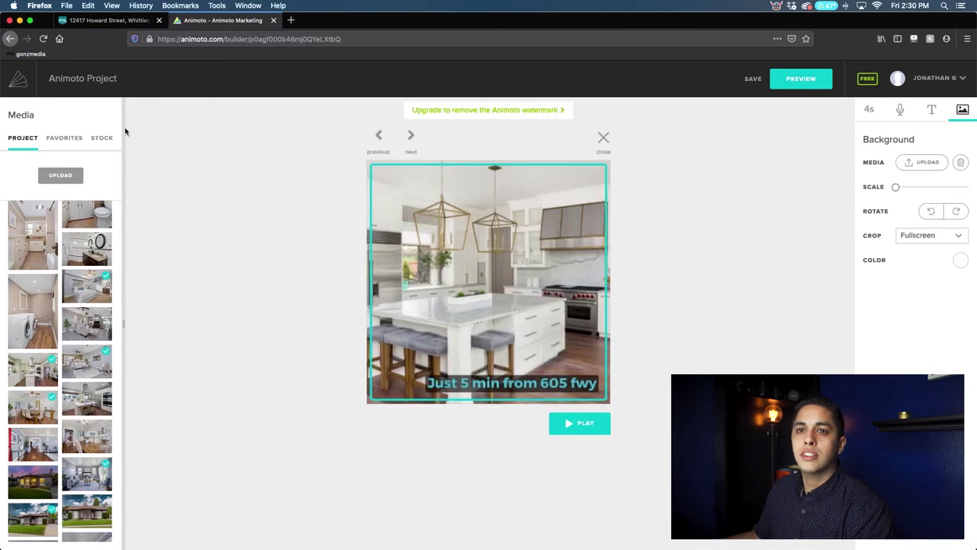
Search the stock image and video library for "freeway"
{"action": "left_click", "coordinate": [103, 139]}
{"action": "left_click", "coordinate": [64, 173]}
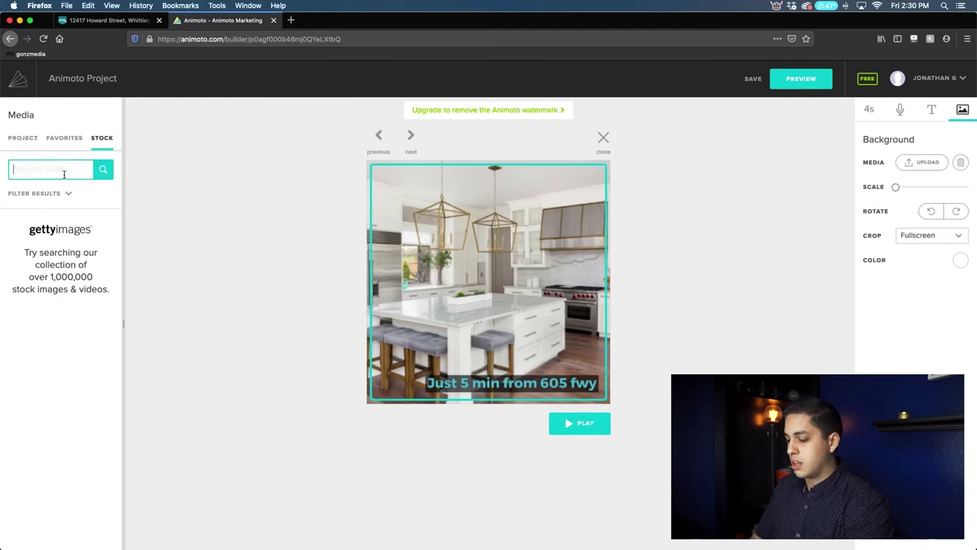
{"action": "type", "text": "freeway"}
{"action": "key", "text": "Return"}
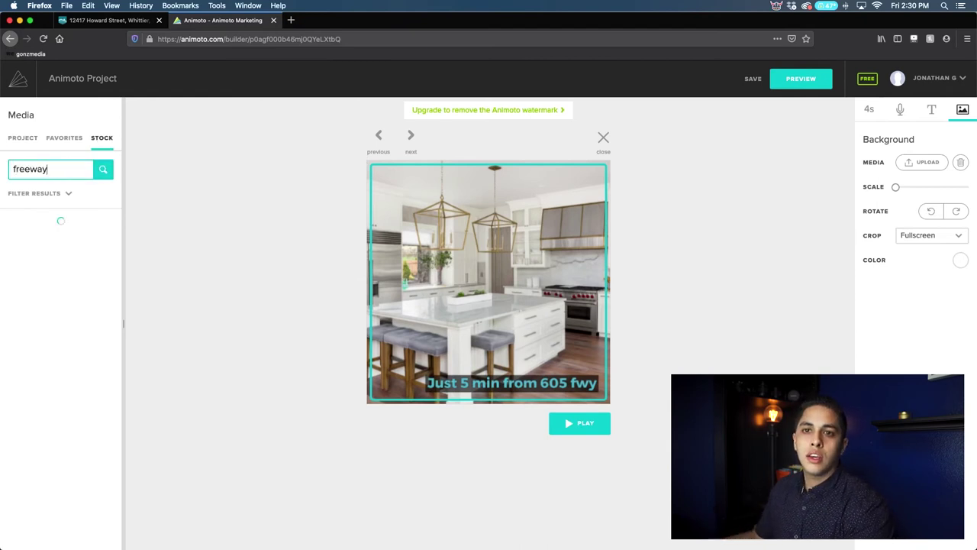
Try narrowing the stock search to "605 freeway", and restore the search to "freeway"
{"action": "left_click", "coordinate": [13, 169]}
{"action": "type", "text": "605"}
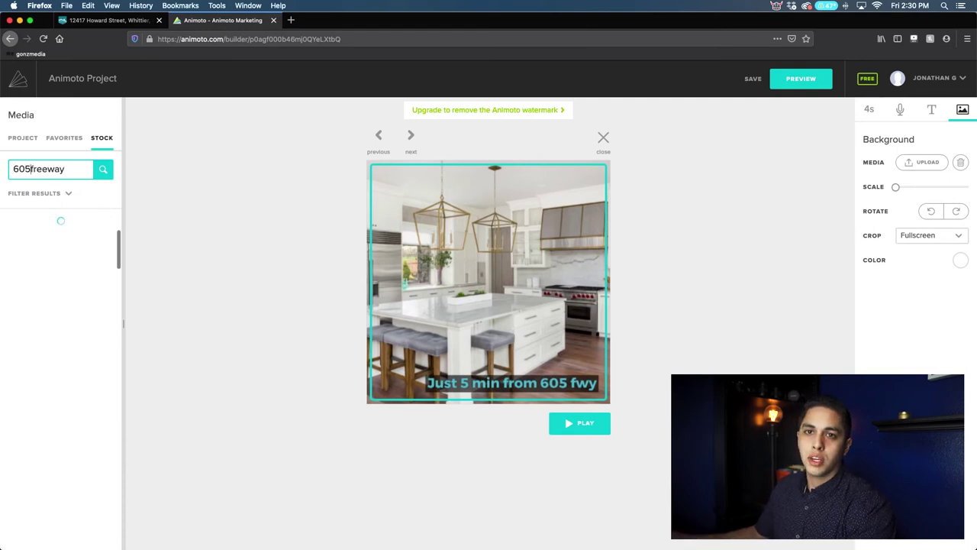
{"action": "key", "text": "Return"}
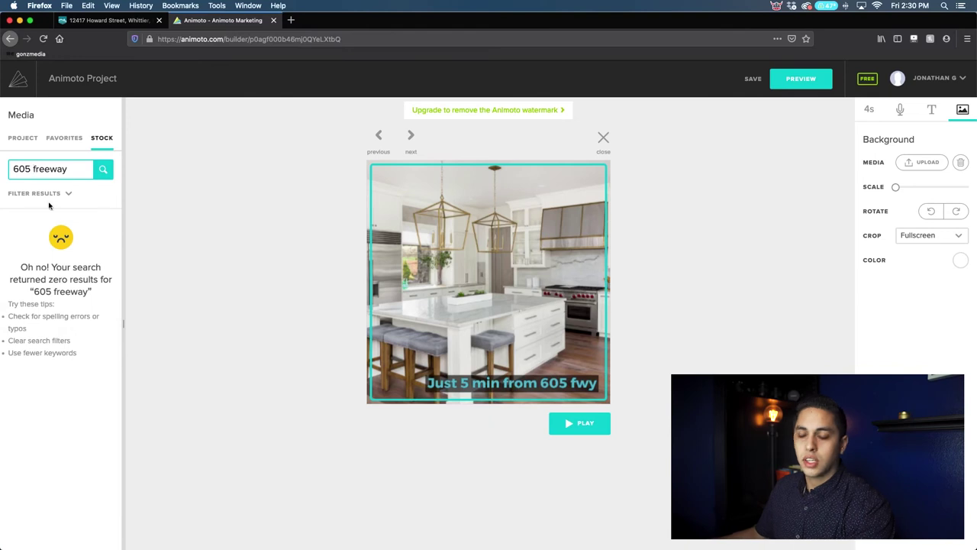
{"action": "left_click_drag", "start_coordinate": [34, 169], "coordinate": [12, 168]}
{"action": "key", "text": "BackSpace"}
{"action": "key", "text": "Return"}
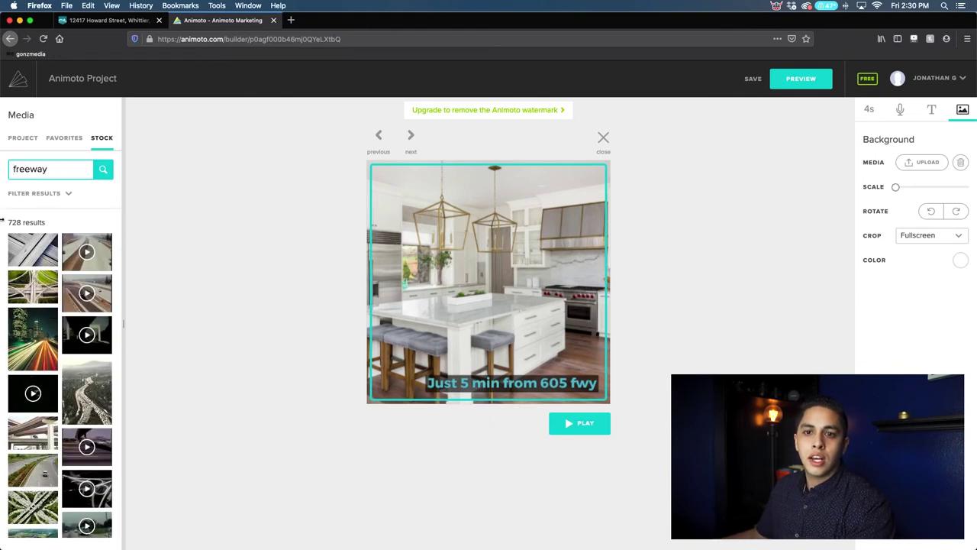
Replace the block's kitchen photo with the stock photo of freeway light trails below a city skyline at night
{"action": "scroll", "coordinate": [52, 286], "scroll_direction": "down", "scroll_amount": 3}
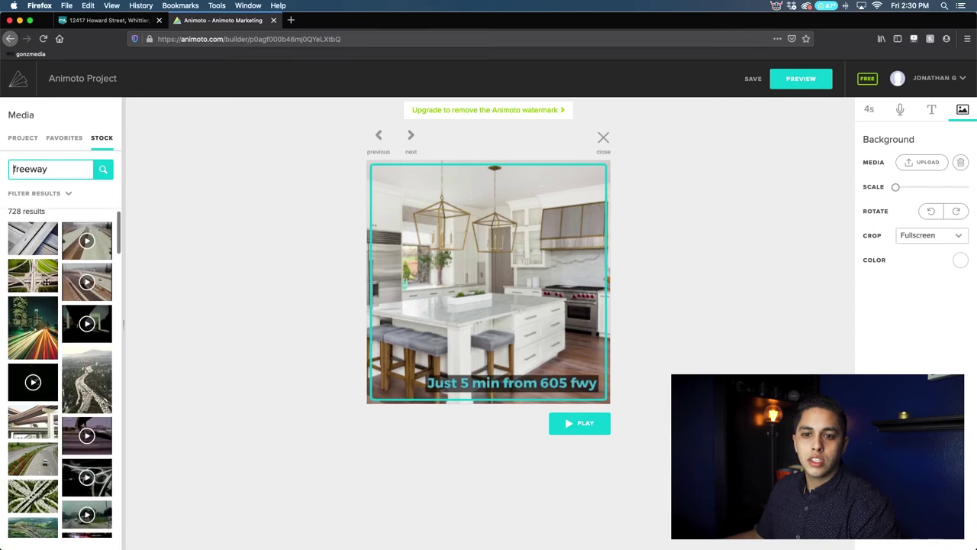
{"action": "scroll", "coordinate": [41, 280], "scroll_direction": "down", "scroll_amount": 3}
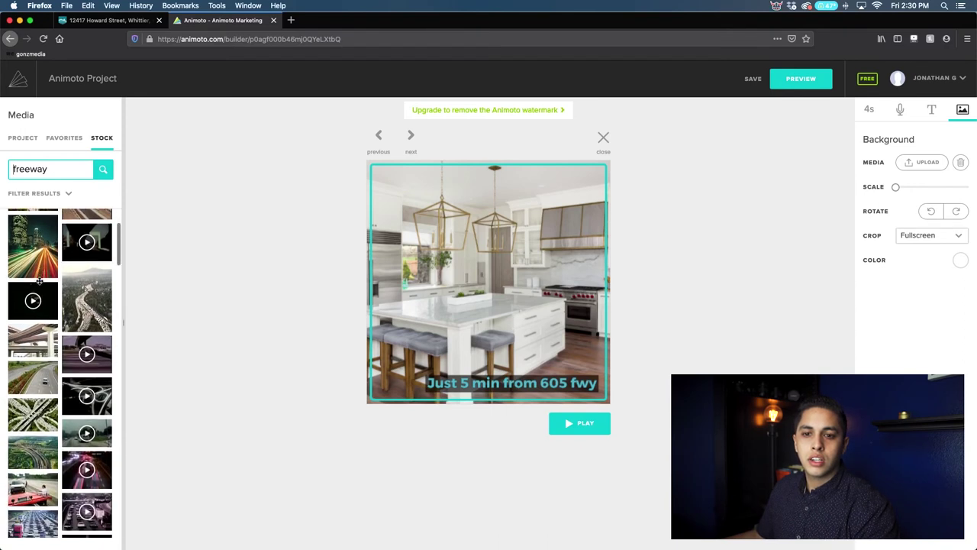
{"action": "scroll", "coordinate": [37, 283], "scroll_direction": "up", "scroll_amount": 5}
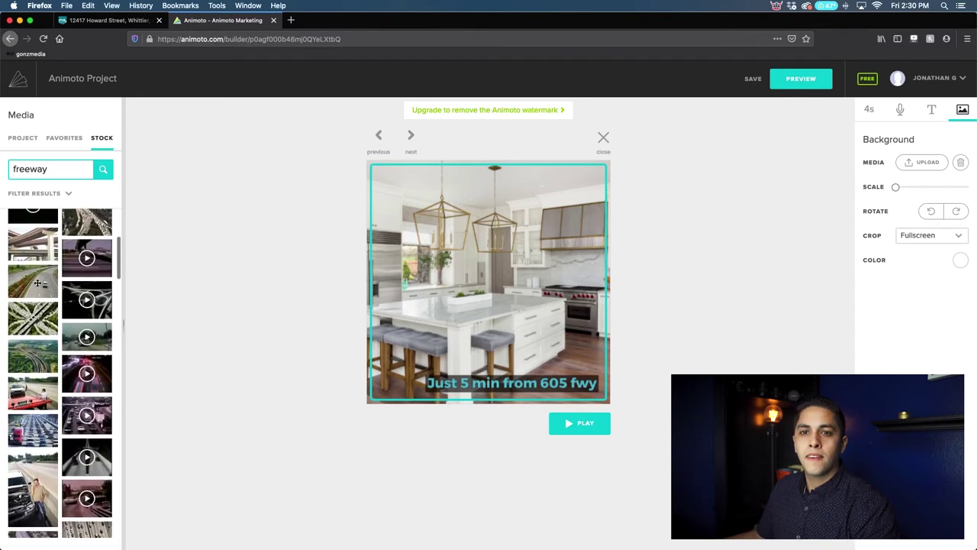
{"action": "scroll", "coordinate": [36, 284], "scroll_direction": "up", "scroll_amount": 2}
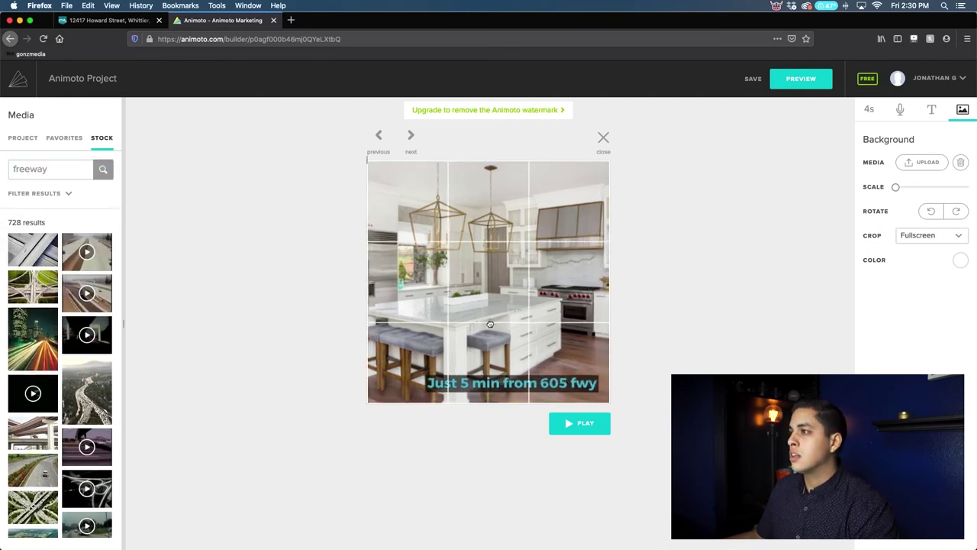
{"action": "left_click", "coordinate": [504, 379]}
{"action": "left_click", "coordinate": [885, 199]}
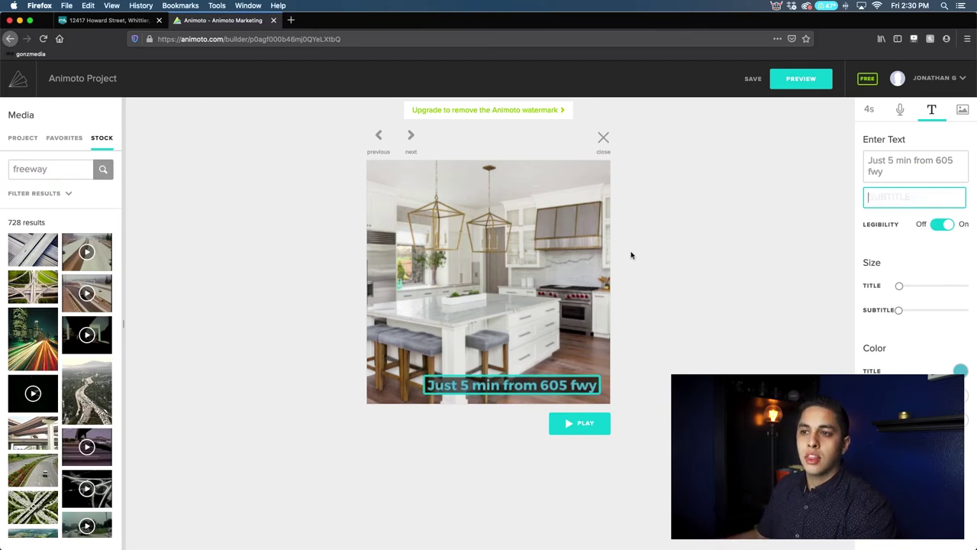
{"action": "left_click", "coordinate": [489, 293]}
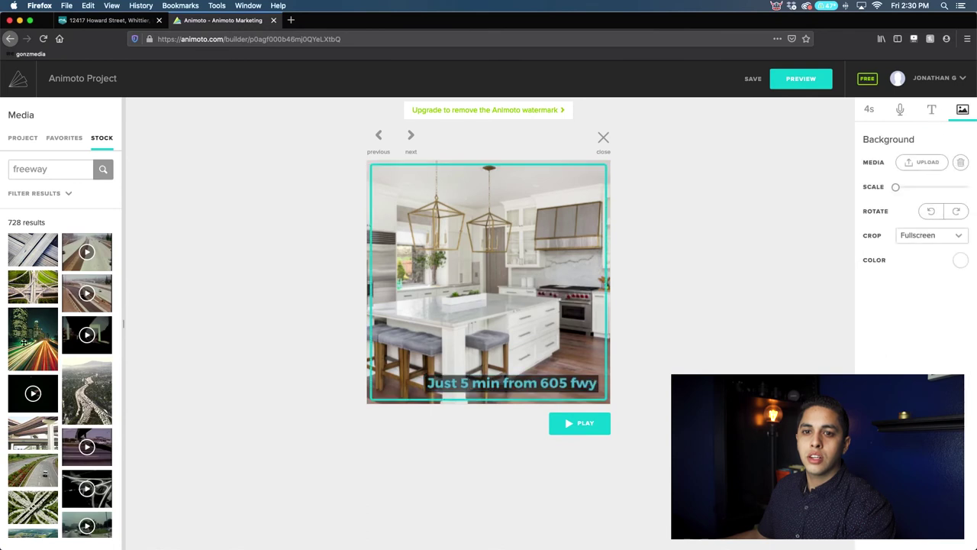
{"action": "left_click_drag", "start_coordinate": [33, 338], "coordinate": [450, 307]}
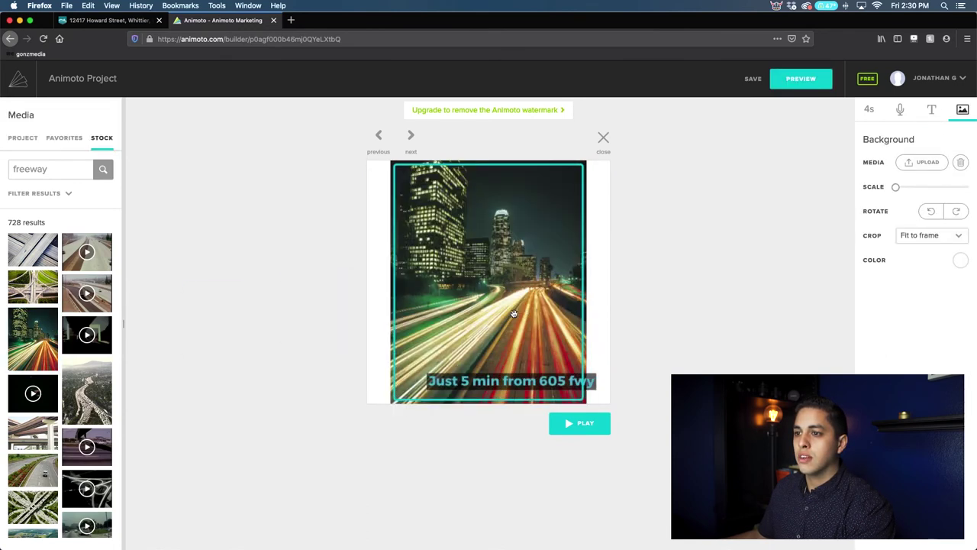
Add the subtitle "Perfect for morning commuter" to the freeway block
{"action": "left_click", "coordinate": [520, 379]}
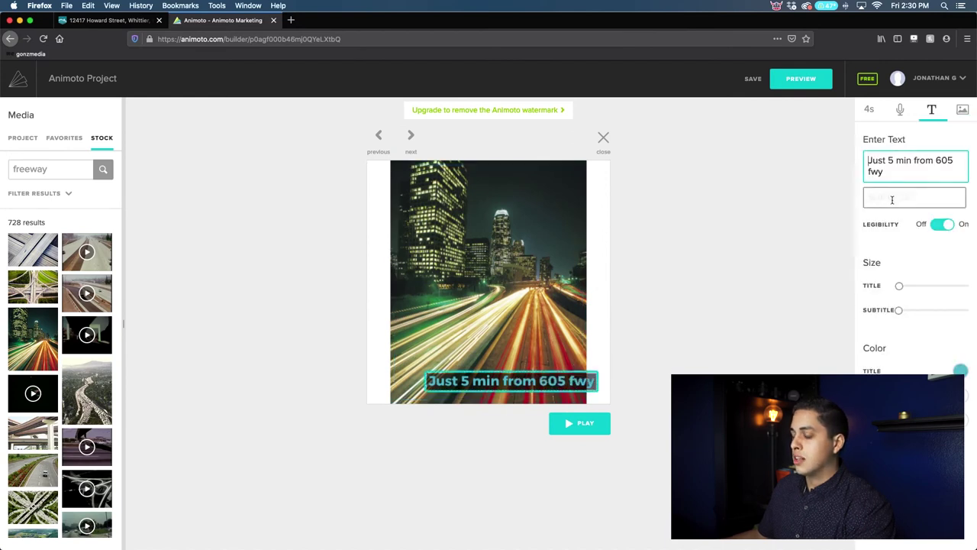
{"action": "left_click", "coordinate": [898, 198]}
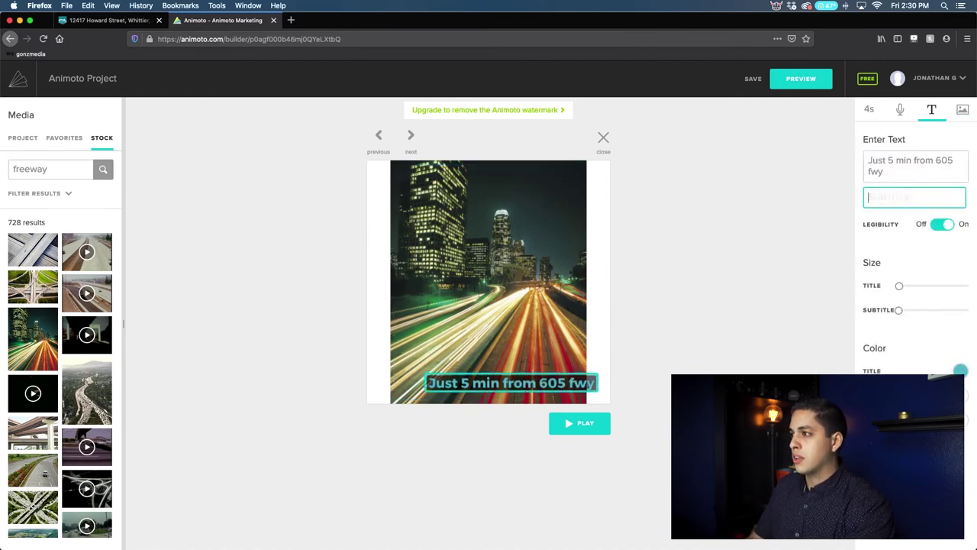
{"action": "type", "text": "Perfect for morning c"}
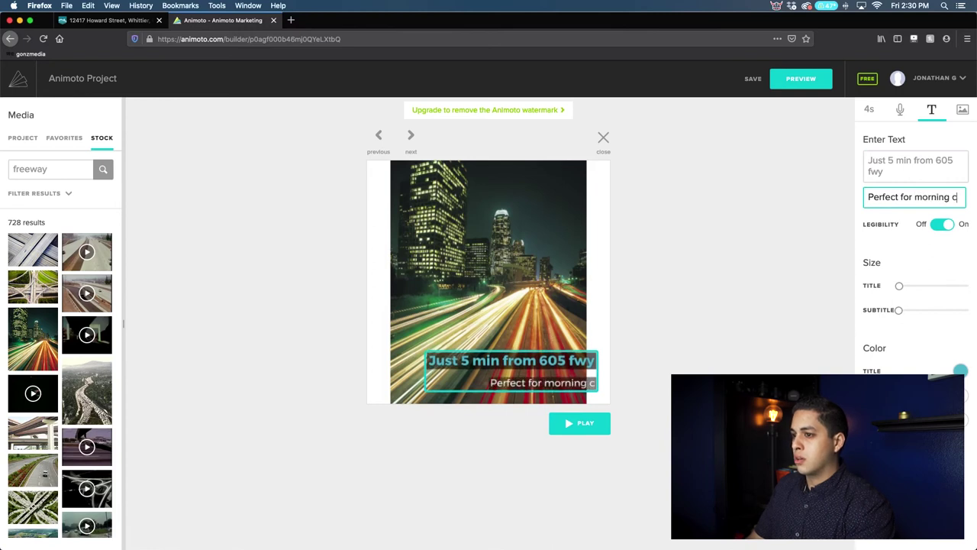
{"action": "type", "text": "ommute"}
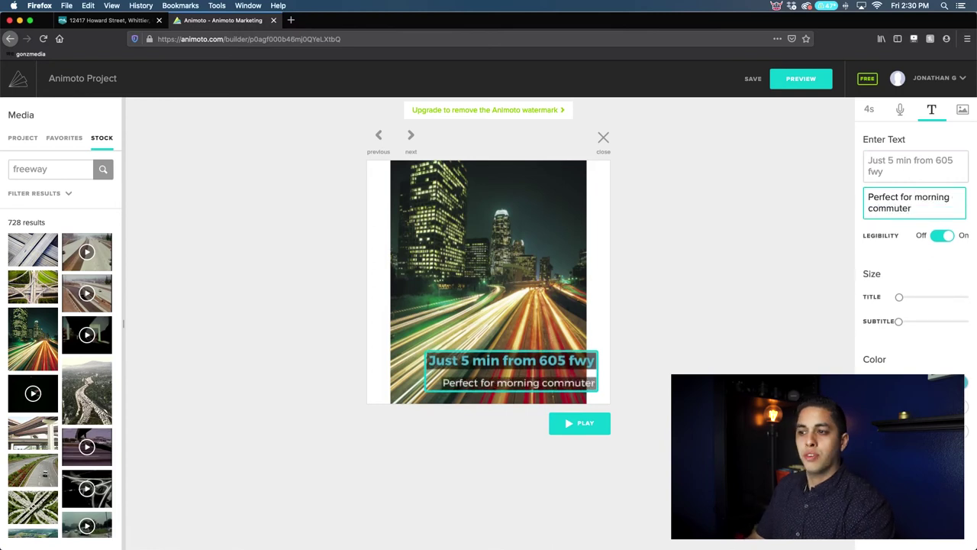
{"action": "left_click", "coordinate": [639, 308]}
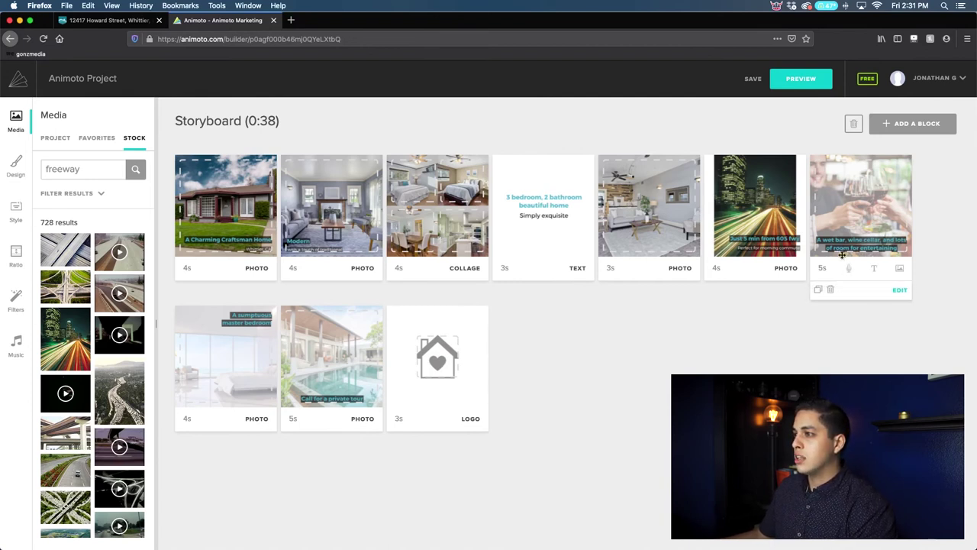
Delete the wet bar and master bedroom photo blocks from the storyboard
{"action": "left_click", "coordinate": [830, 290]}
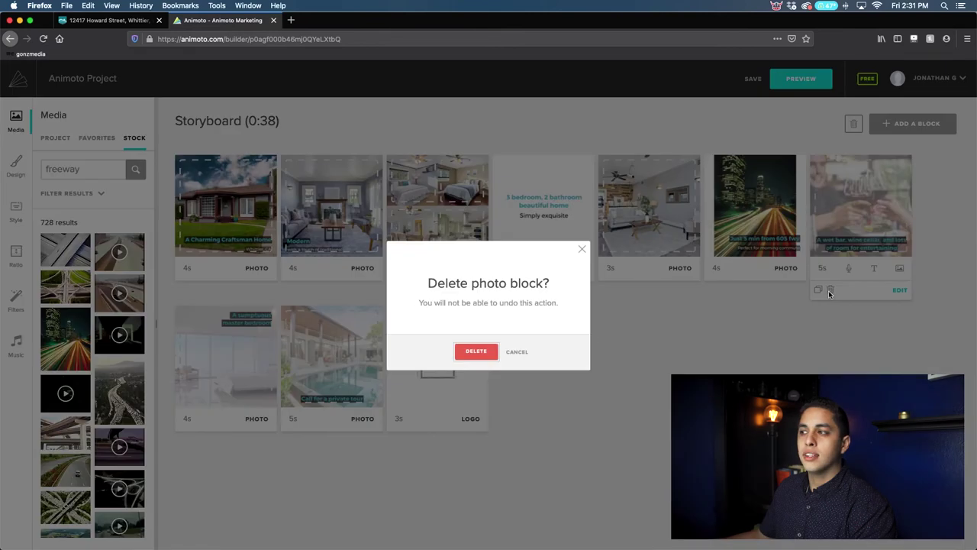
{"action": "left_click", "coordinate": [480, 351]}
{"action": "left_click", "coordinate": [830, 291]}
{"action": "left_click", "coordinate": [484, 352]}
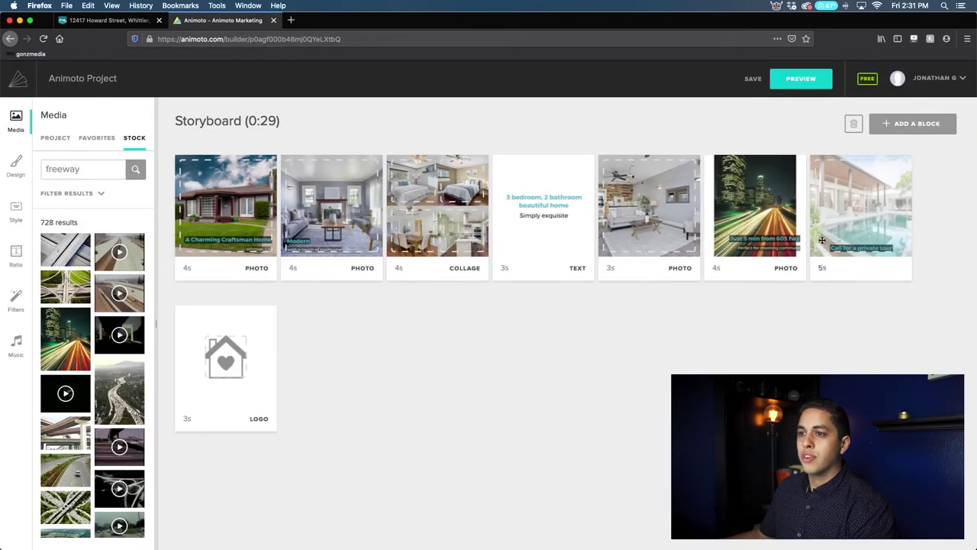
Replace the pool photo in the "Call for a private tour" block with the project's dusk photo of the house exterior
{"action": "left_click", "coordinate": [833, 205]}
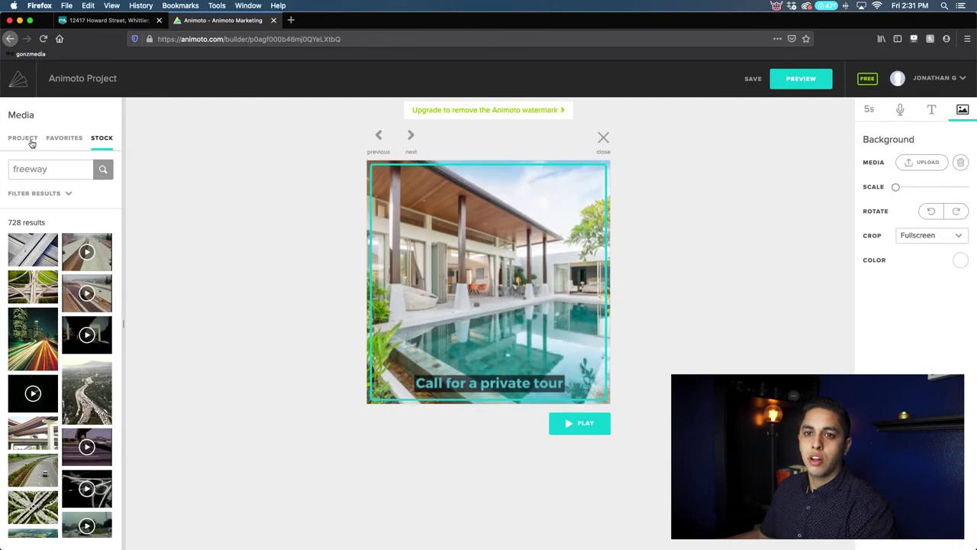
{"action": "left_click", "coordinate": [23, 138]}
{"action": "scroll", "coordinate": [74, 333], "scroll_direction": "down", "scroll_amount": 5}
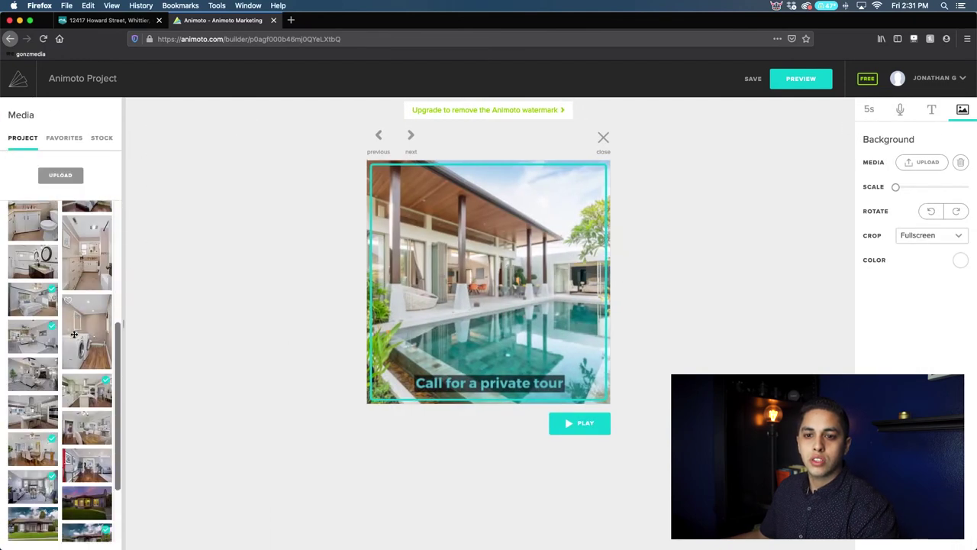
{"action": "scroll", "coordinate": [74, 333], "scroll_direction": "down", "scroll_amount": 3}
{"action": "left_click", "coordinate": [88, 416]}
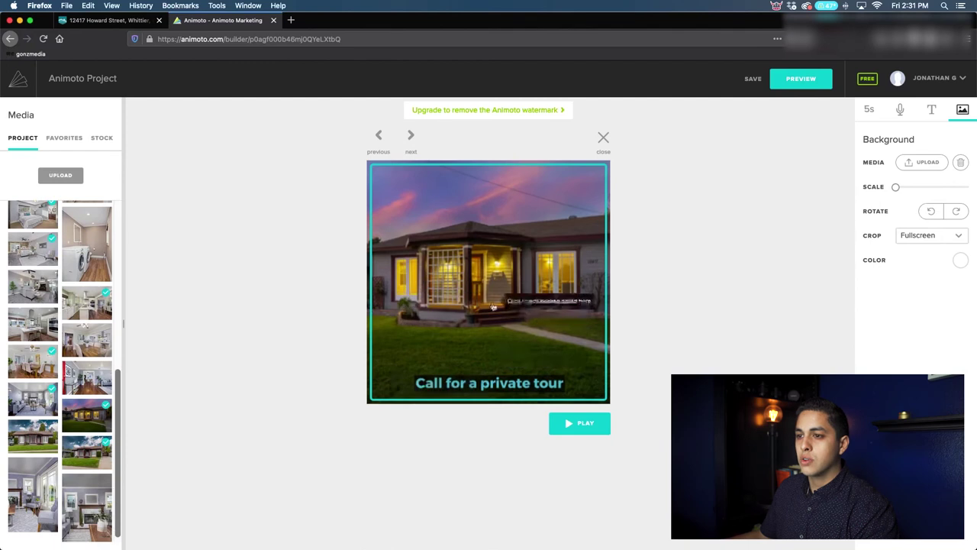
Select the private tour block's empty subtitle, and copy the agent's mobile number from the agent section of the property website in Firefox
{"action": "left_click", "coordinate": [504, 383]}
{"action": "left_click", "coordinate": [905, 191]}
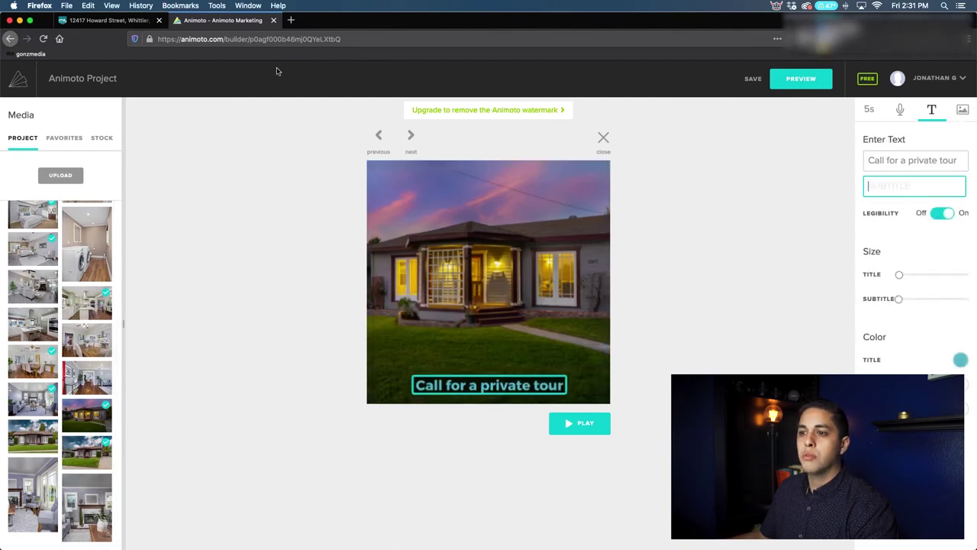
{"action": "left_click", "coordinate": [107, 20]}
{"action": "scroll", "coordinate": [319, 286], "scroll_direction": "down", "scroll_amount": 5}
{"action": "scroll", "coordinate": [319, 286], "scroll_direction": "down", "scroll_amount": 15}
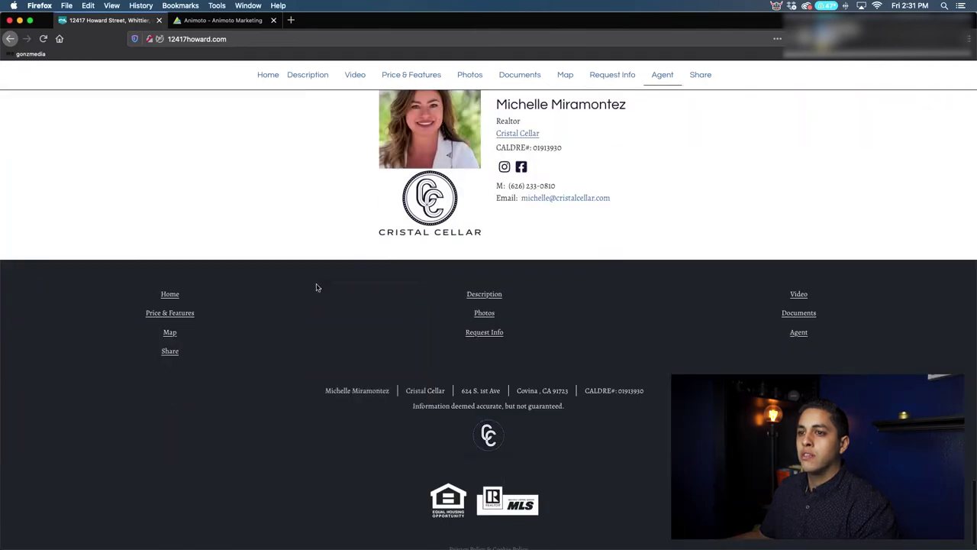
{"action": "right_click", "coordinate": [320, 286]}
{"action": "left_click", "coordinate": [305, 214]}
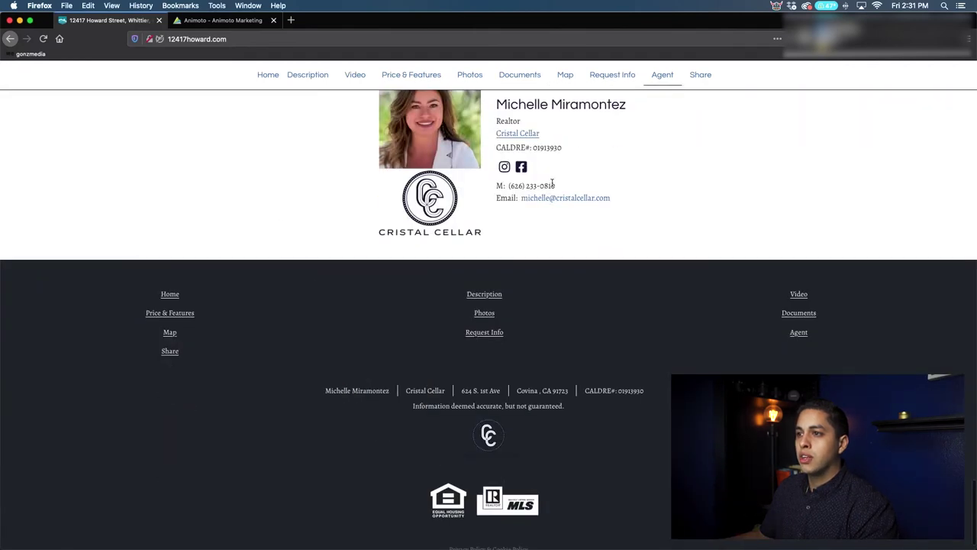
{"action": "left_click_drag", "start_coordinate": [553, 184], "coordinate": [510, 185]}
{"action": "key", "text": "super+c"}
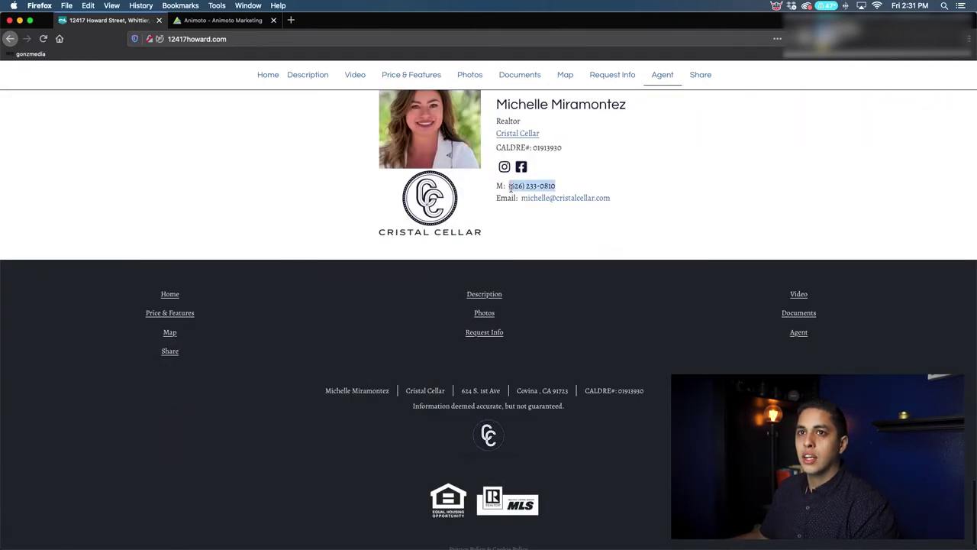
Return to the Animoto project and paste the agent's phone number as the private tour block's subtitle
{"action": "scroll", "coordinate": [251, 87], "scroll_direction": "up", "scroll_amount": 10}
{"action": "left_click", "coordinate": [226, 26]}
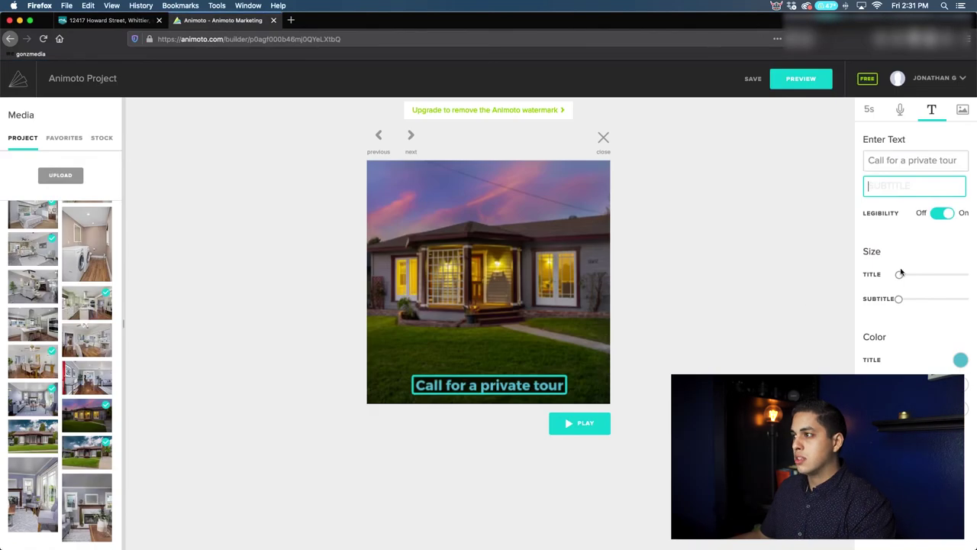
{"action": "key", "text": "super+v"}
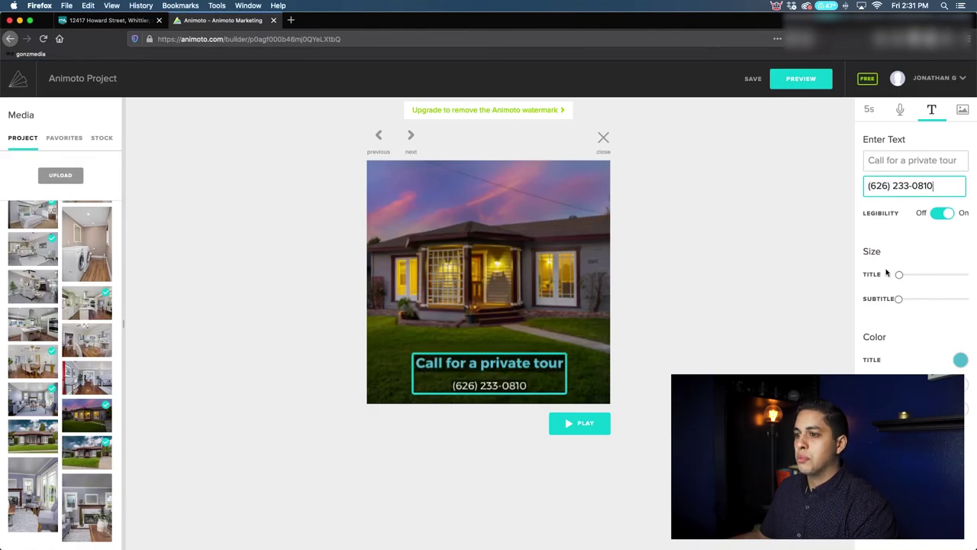
Upload the agency logo file RARE Tiffany Blue.png from the RARE LOGO folder to the project media, starting from the logo block
{"action": "left_click", "coordinate": [709, 371]}
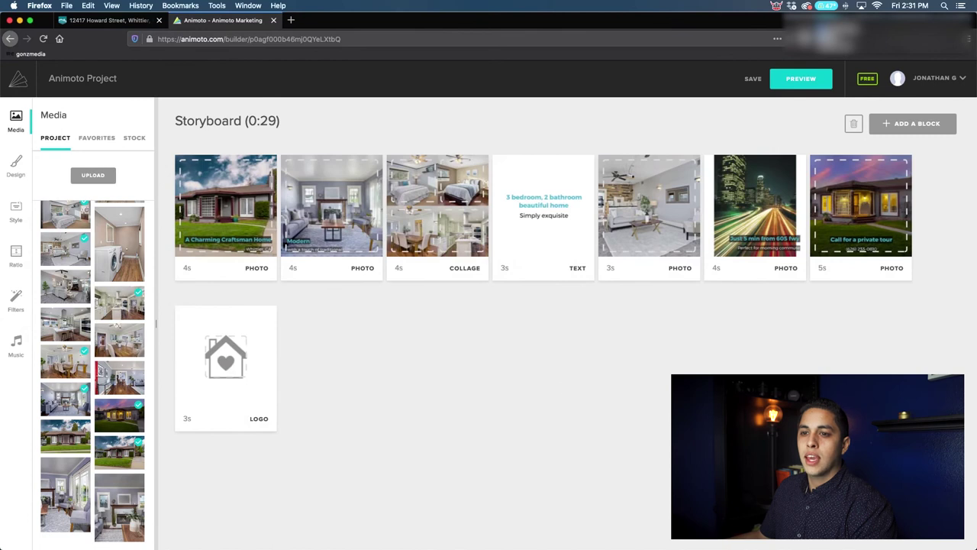
{"action": "left_click", "coordinate": [263, 375]}
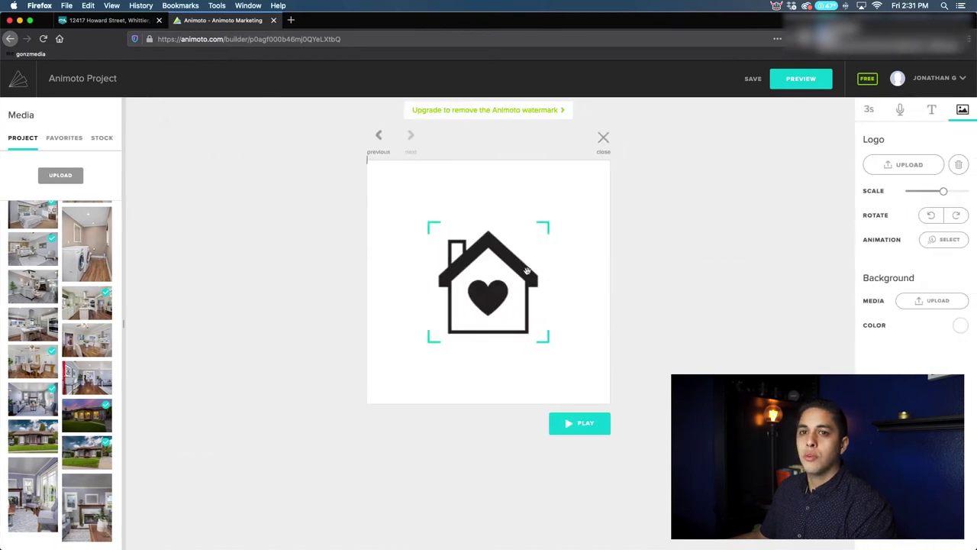
{"action": "left_click", "coordinate": [58, 175]}
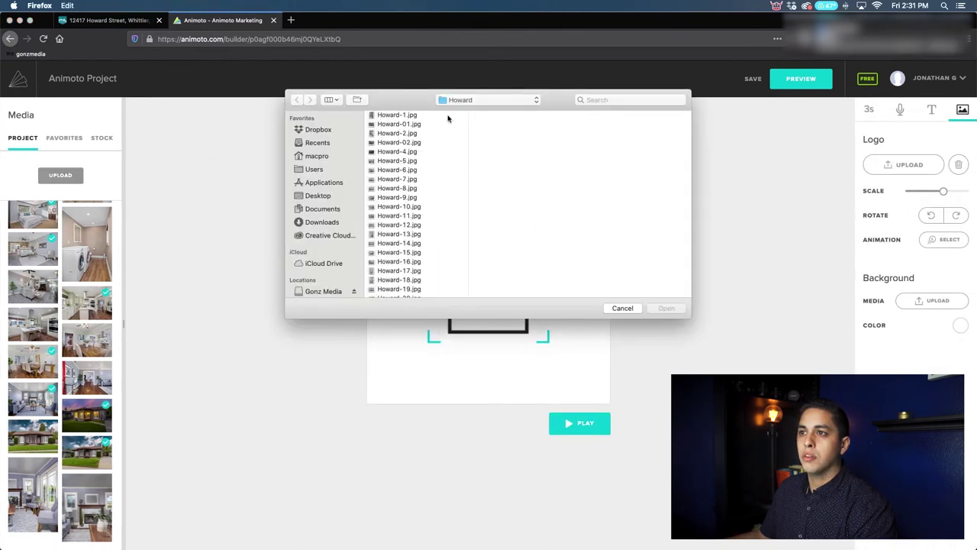
{"action": "left_click", "coordinate": [457, 100]}
{"action": "left_click", "coordinate": [477, 107]}
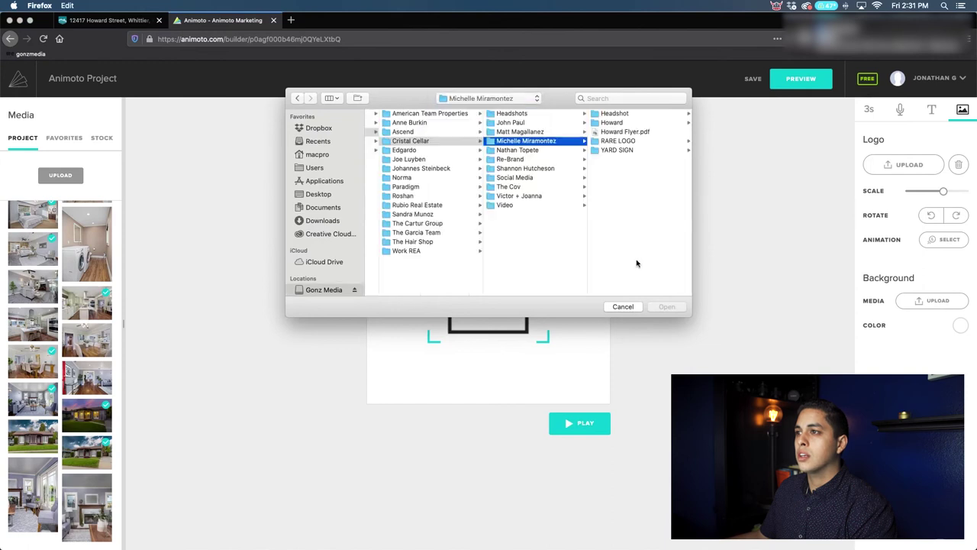
{"action": "left_click", "coordinate": [618, 141]}
{"action": "left_click", "coordinate": [623, 141]}
{"action": "left_click", "coordinate": [526, 133]}
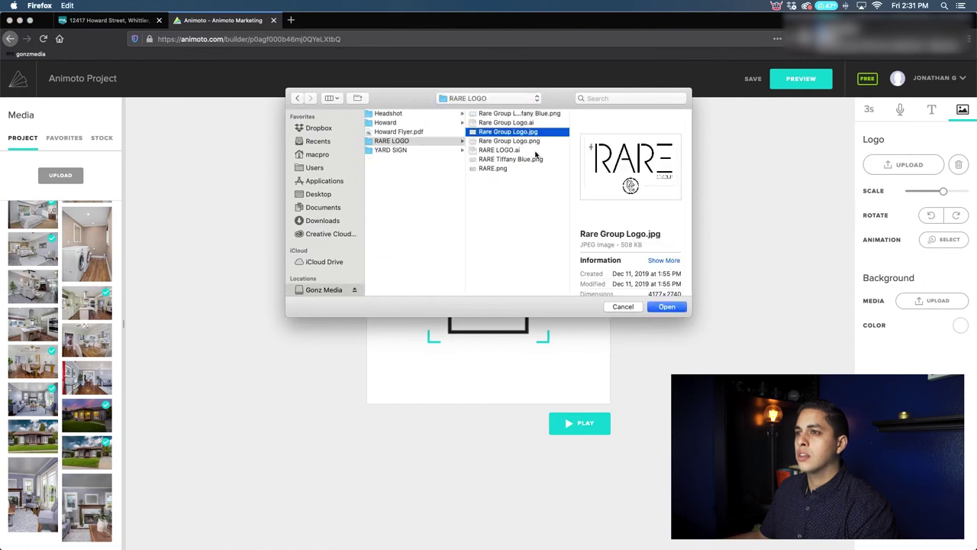
{"action": "left_click", "coordinate": [526, 150]}
{"action": "left_click", "coordinate": [527, 159]}
{"action": "left_click", "coordinate": [666, 306]}
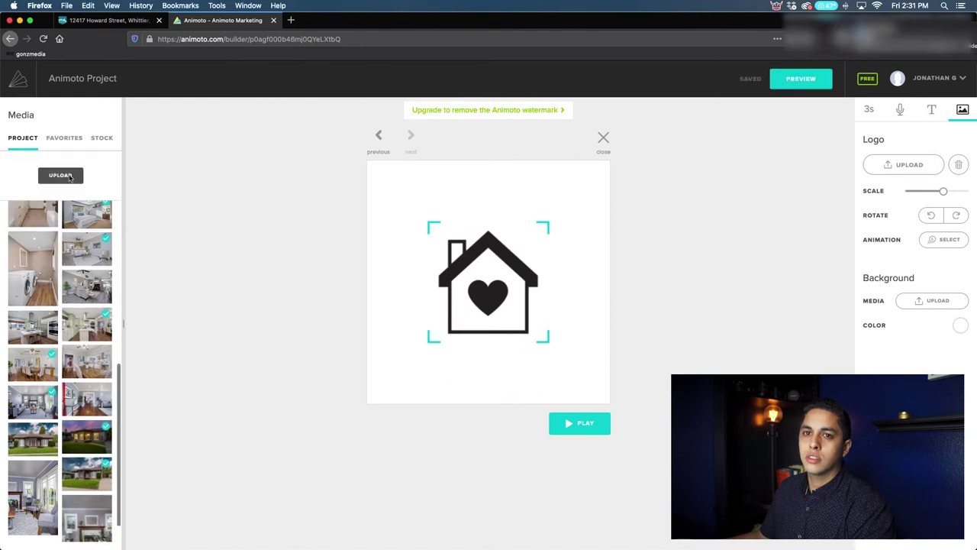
Replace the house icon in the closing logo block with the uploaded RARE logo and return to the storyboard
{"action": "left_click", "coordinate": [38, 216]}
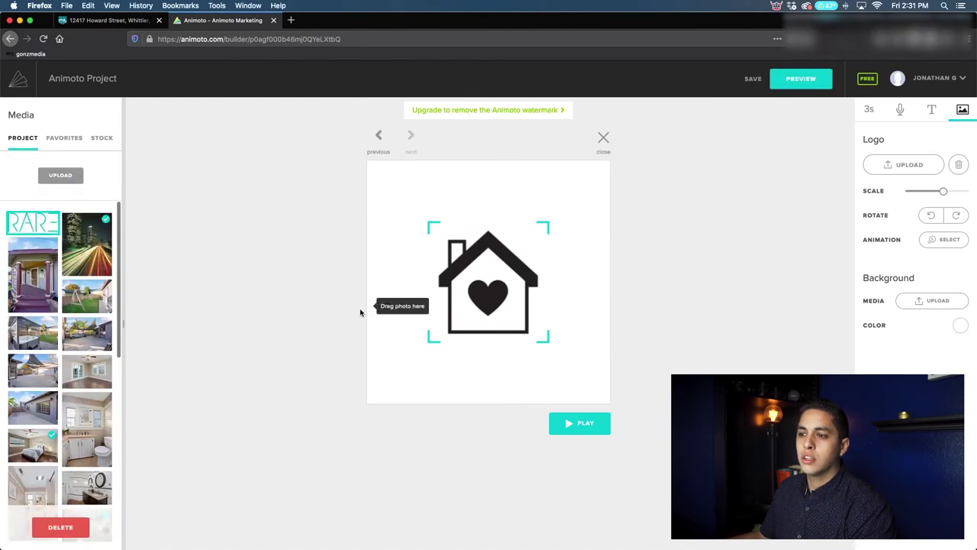
{"action": "left_click_drag", "start_coordinate": [34, 221], "coordinate": [477, 267]}
{"action": "left_click", "coordinate": [654, 390]}
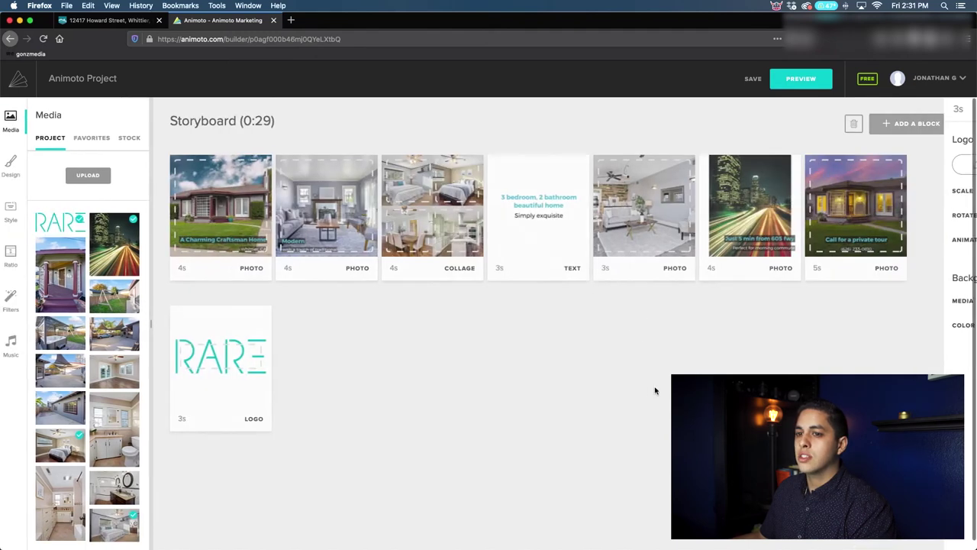
{"action": "left_click", "coordinate": [228, 356]}
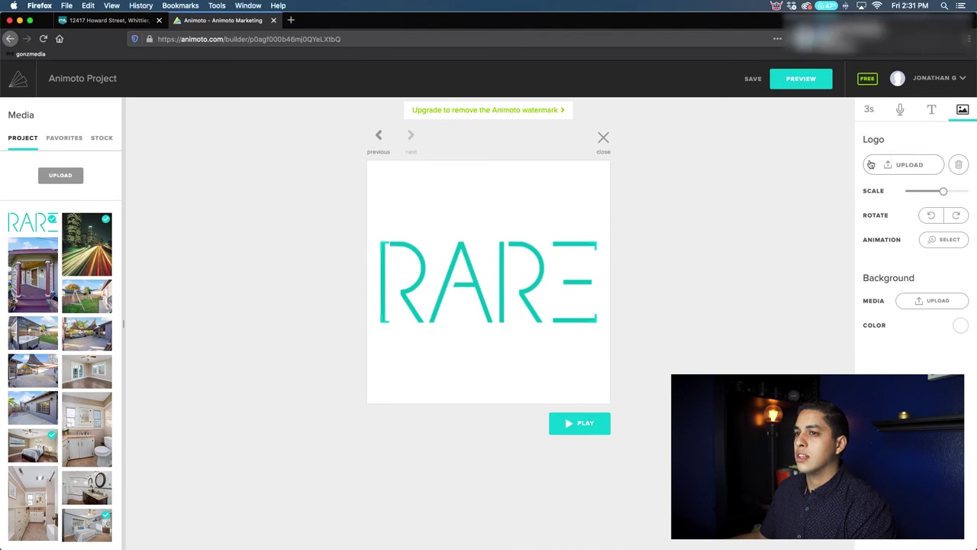
{"action": "left_click", "coordinate": [603, 137]}
{"action": "mouse_move", "coordinate": [217, 400]}
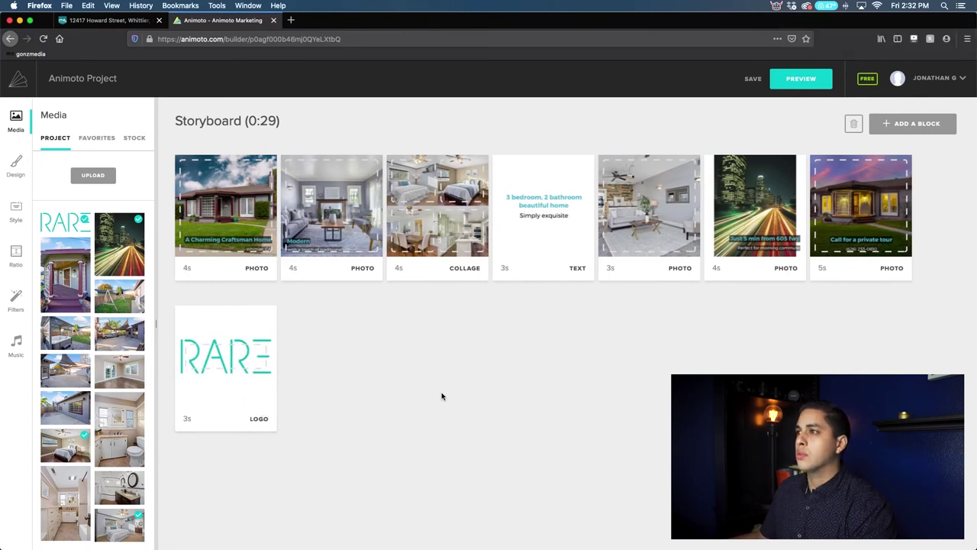
Preview the whole video, replay it from the start, and return to editing
{"action": "left_click", "coordinate": [801, 79]}
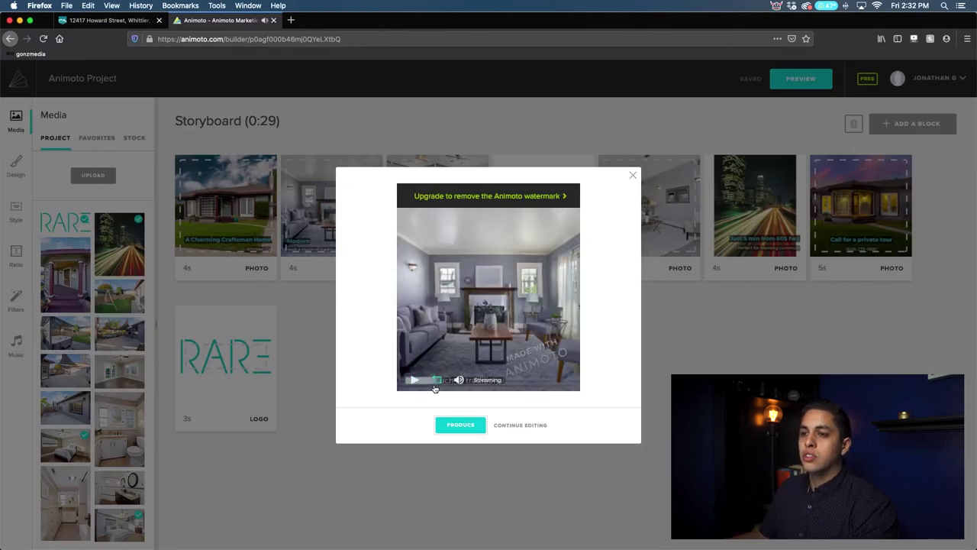
{"action": "left_click", "coordinate": [438, 380]}
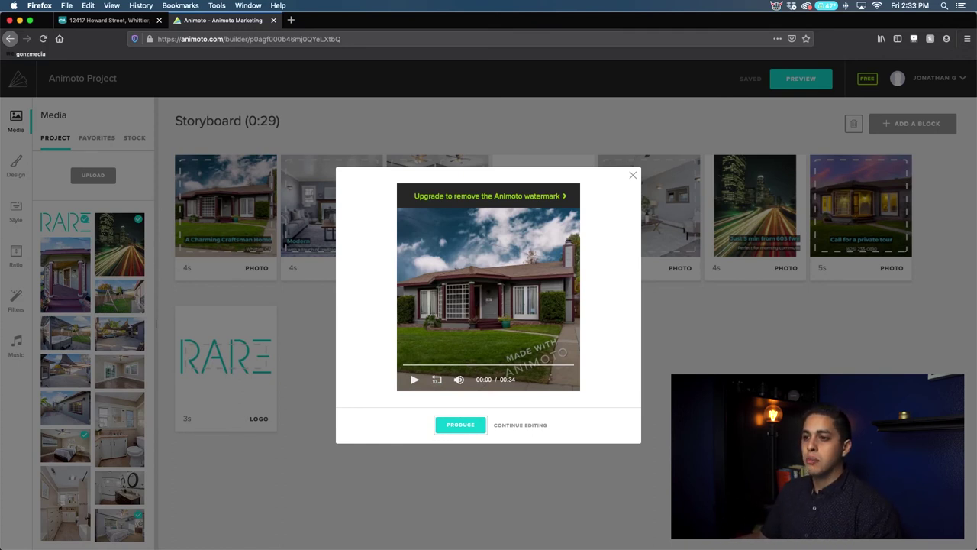
{"action": "left_click", "coordinate": [415, 382]}
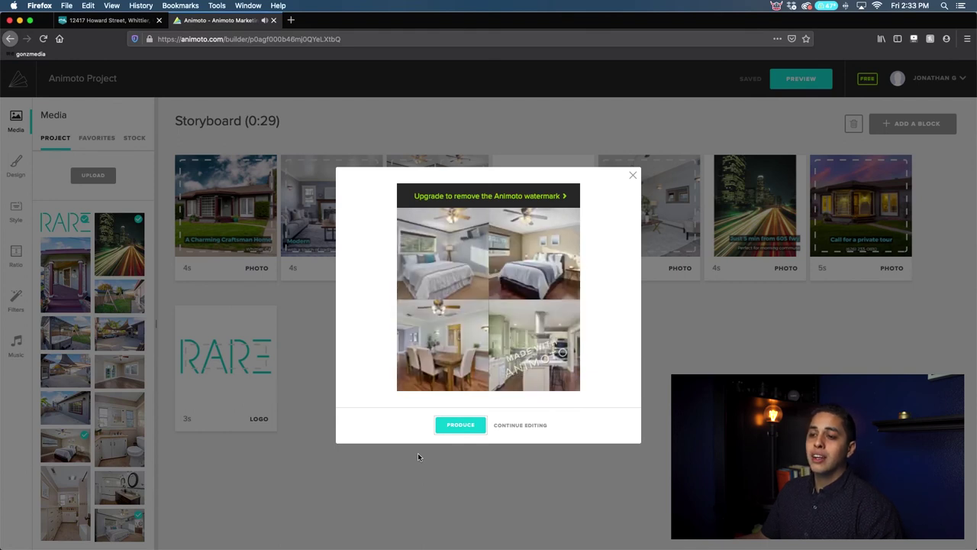
{"action": "left_click", "coordinate": [519, 428]}
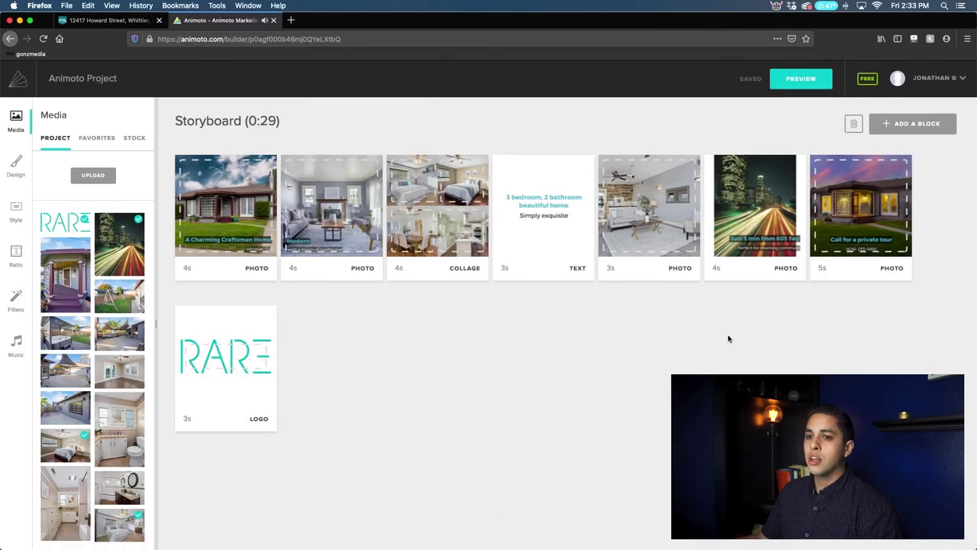
{"action": "left_click", "coordinate": [257, 375]}
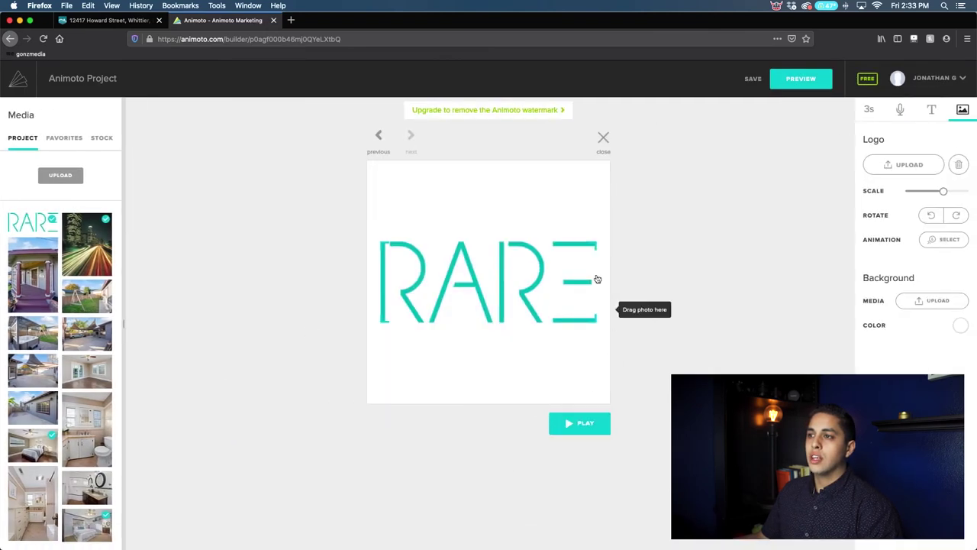
{"action": "left_click", "coordinate": [595, 144]}
{"action": "left_click", "coordinate": [890, 128]}
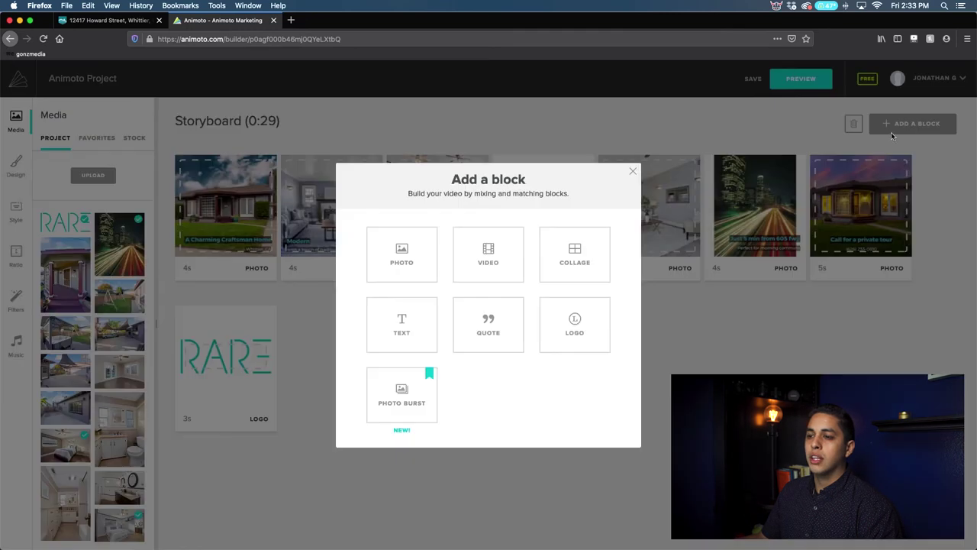
{"action": "left_click", "coordinate": [483, 348]}
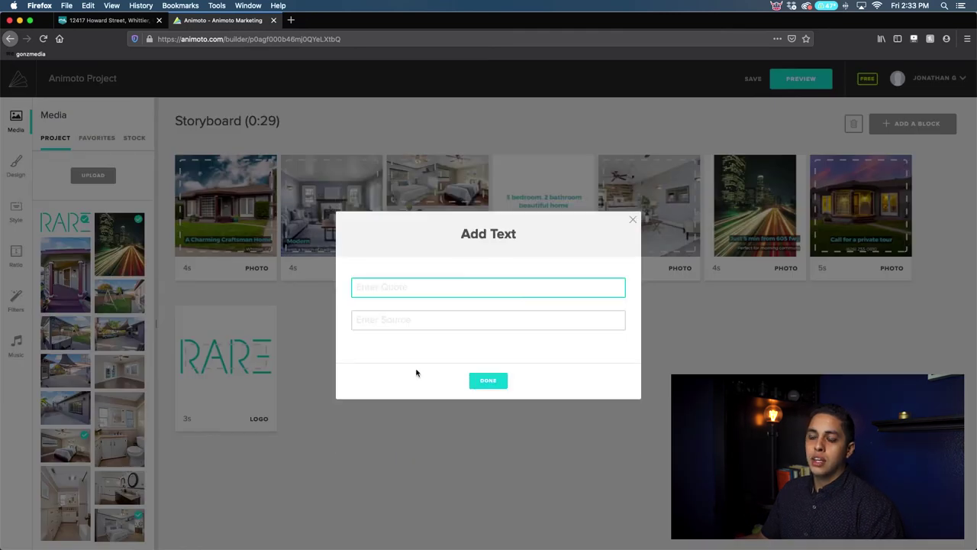
{"action": "left_click", "coordinate": [632, 219]}
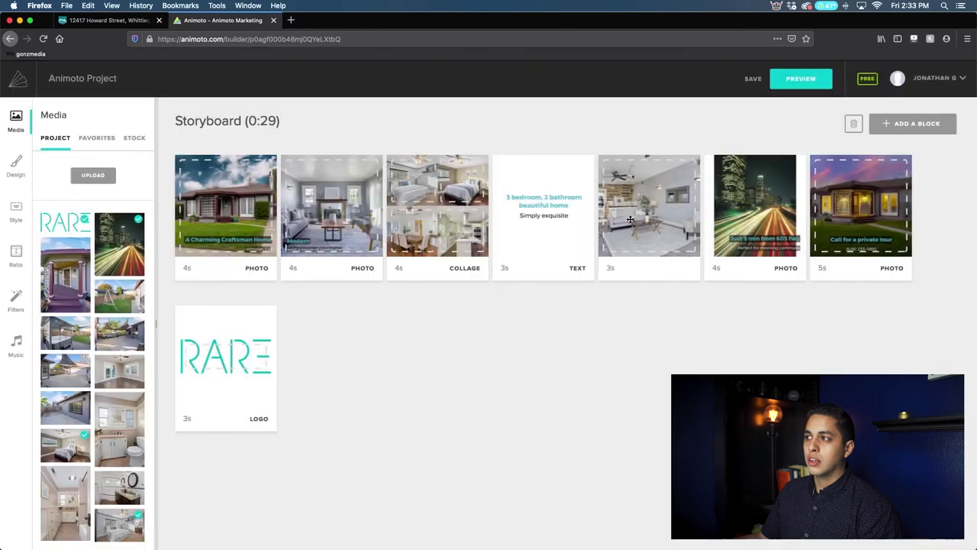
{"action": "left_click", "coordinate": [905, 128]}
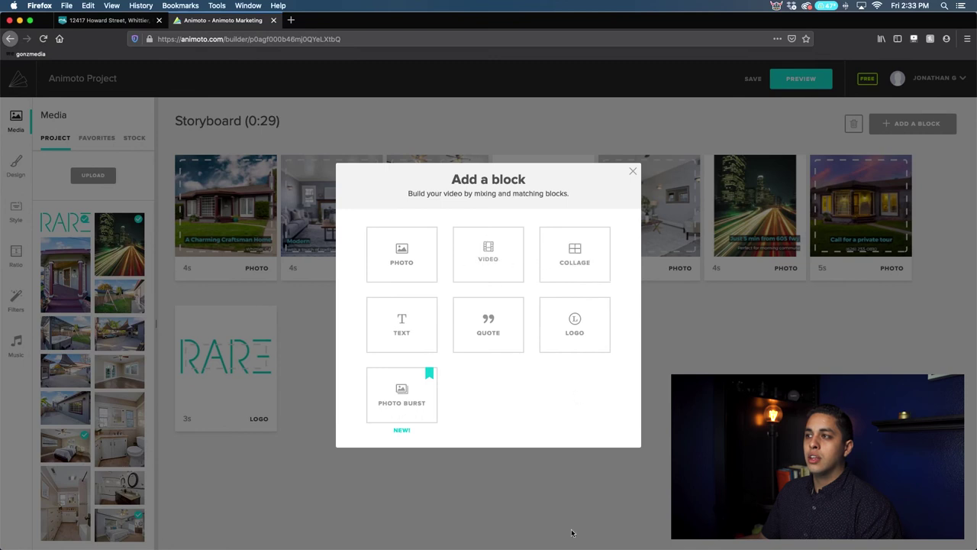
{"action": "left_click", "coordinate": [773, 358]}
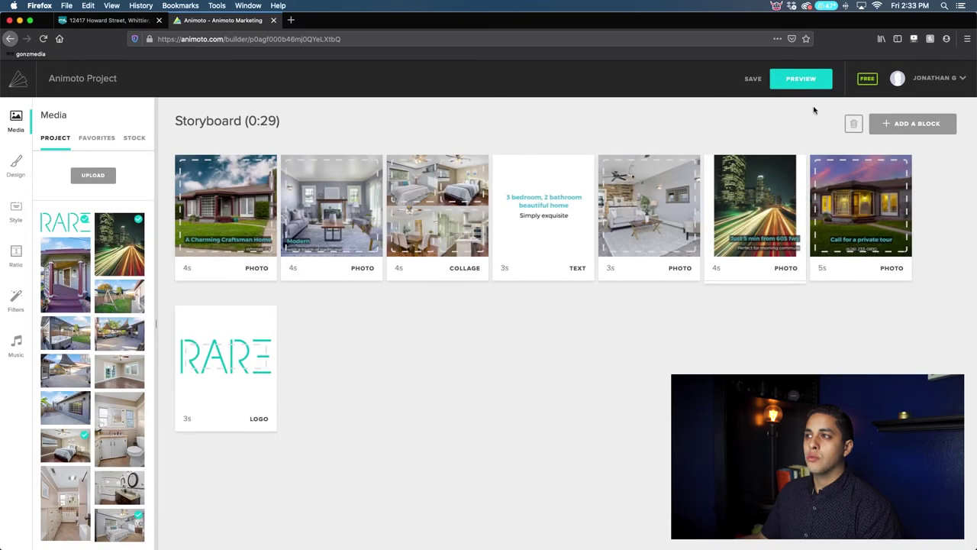
Save the project and rename the video as "Howard St"
{"action": "left_click", "coordinate": [754, 79]}
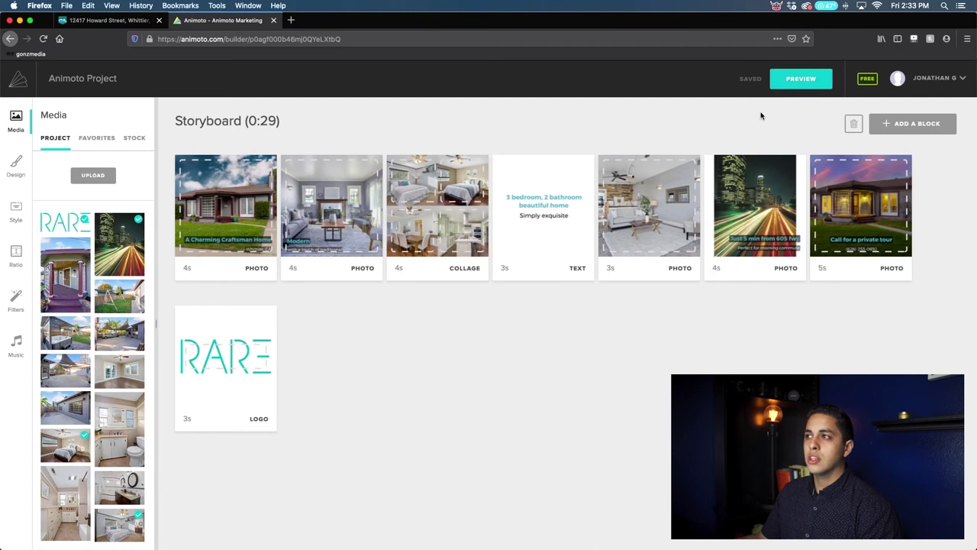
{"action": "left_click", "coordinate": [67, 86]}
{"action": "key", "text": "super+a"}
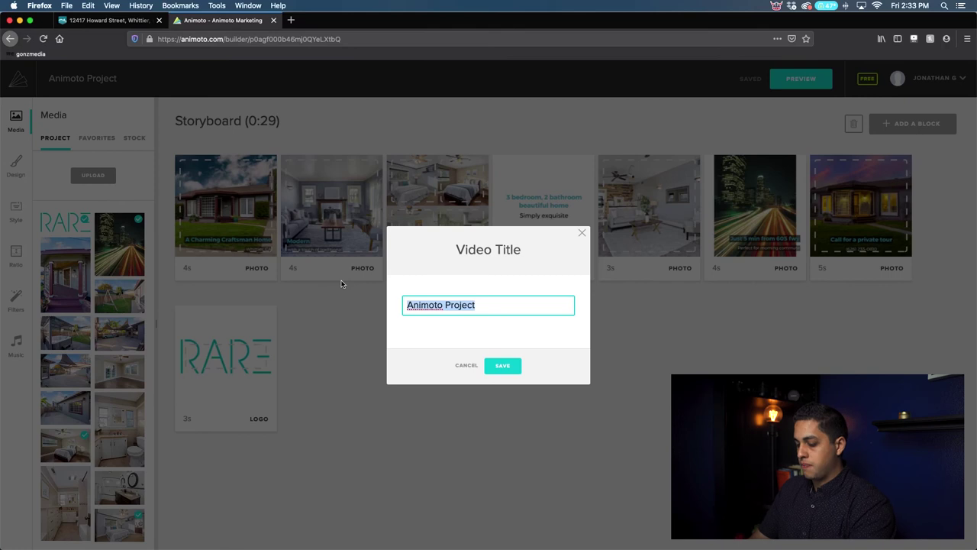
{"action": "type", "text": "Howard St"}
{"action": "key", "text": "Return"}
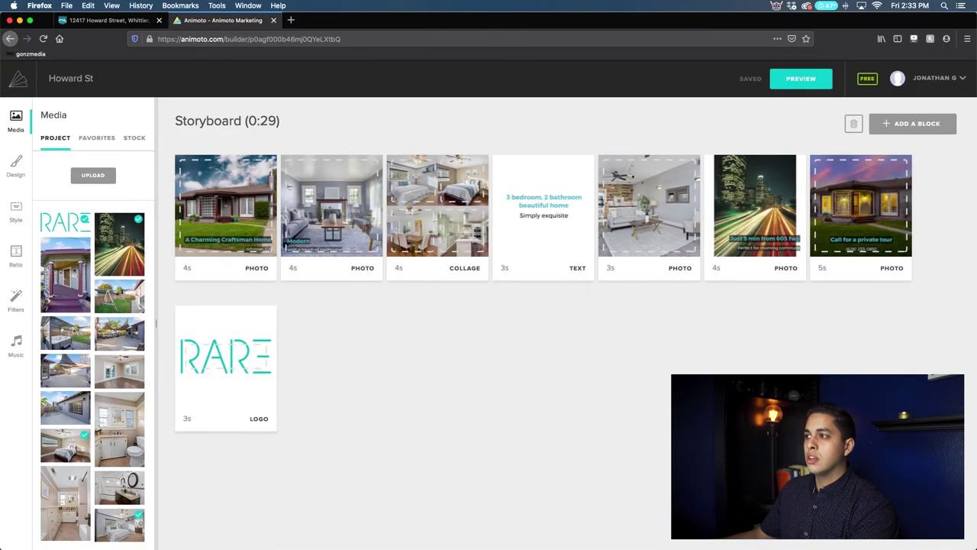
Proceed from the preview to producing the video, set its date to 03/27/2020 and enter the agent's full name as producer
{"action": "left_click", "coordinate": [801, 81]}
{"action": "left_click", "coordinate": [459, 425]}
{"action": "left_click", "coordinate": [316, 196]}
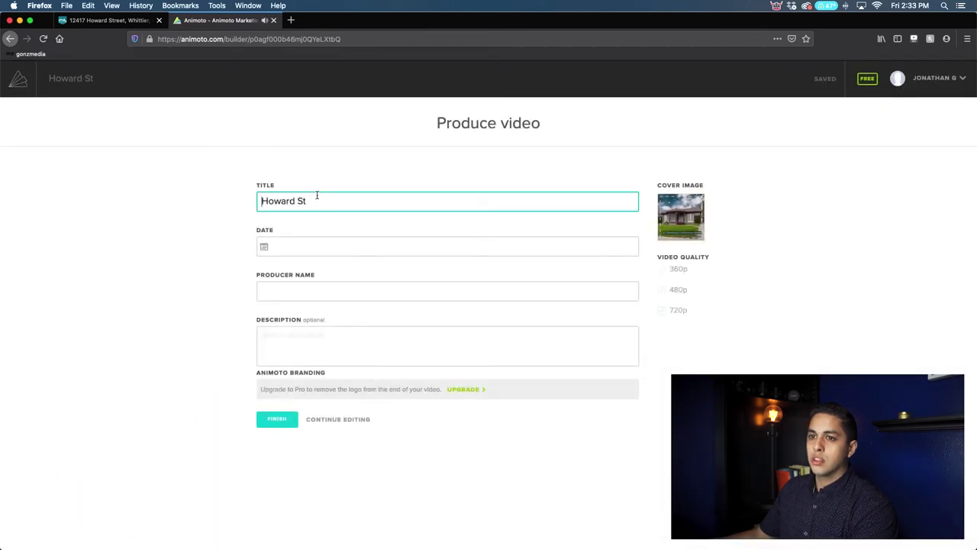
{"action": "left_click", "coordinate": [263, 246]}
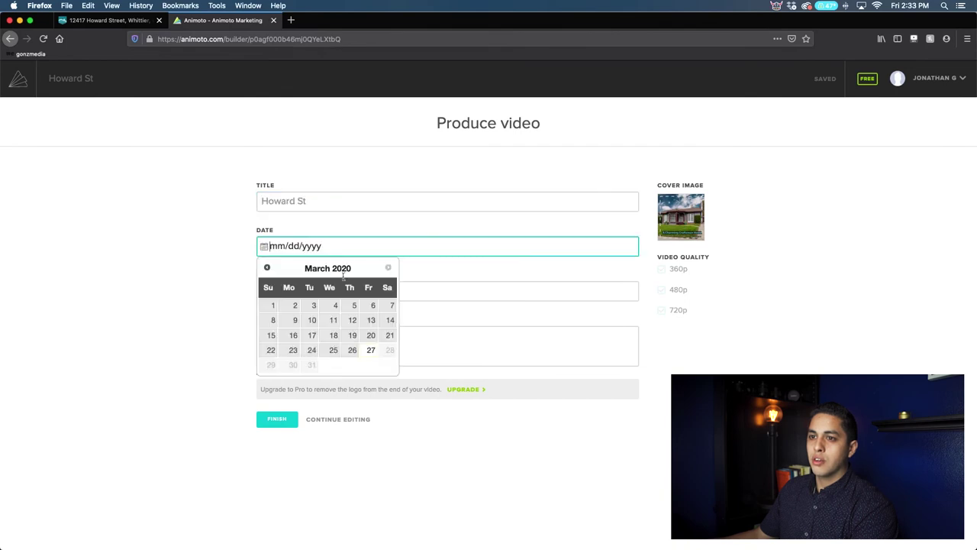
{"action": "left_click", "coordinate": [371, 350]}
{"action": "left_click", "coordinate": [297, 288]}
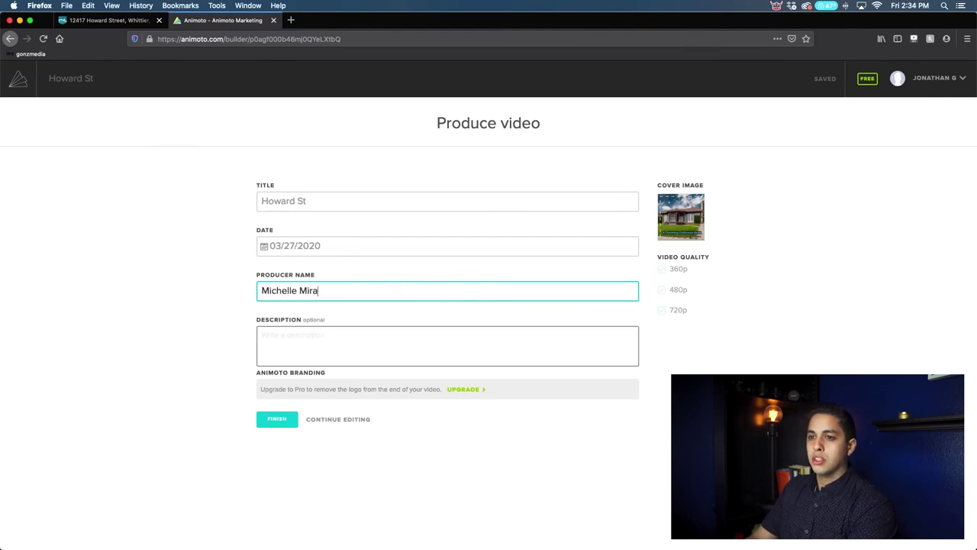
{"action": "type", "text": "z"}
{"action": "key", "text": "Tab"}
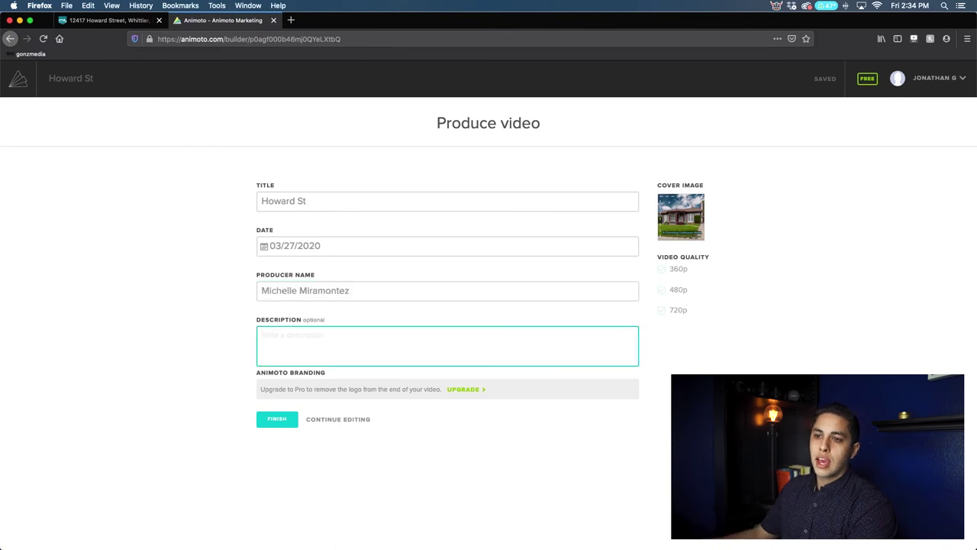
{"action": "left_click", "coordinate": [609, 471]}
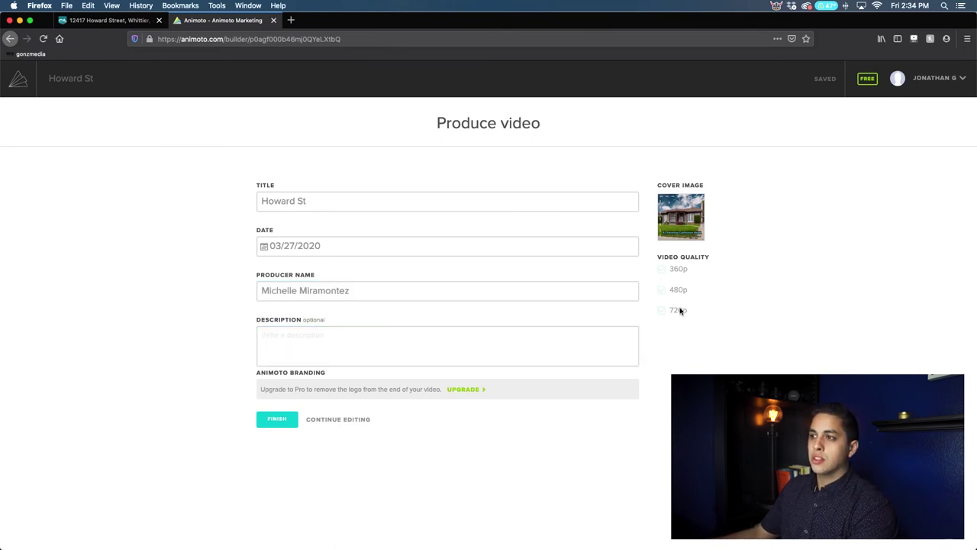
Compare the available cover images and use the daytime exterior photo of the house as the video cover
{"action": "mouse_move", "coordinate": [689, 241]}
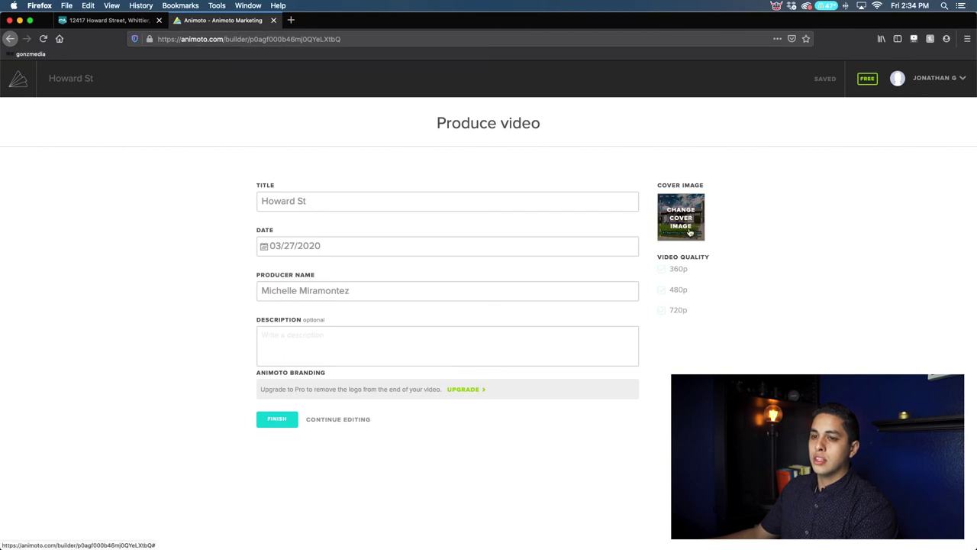
{"action": "left_click", "coordinate": [682, 220]}
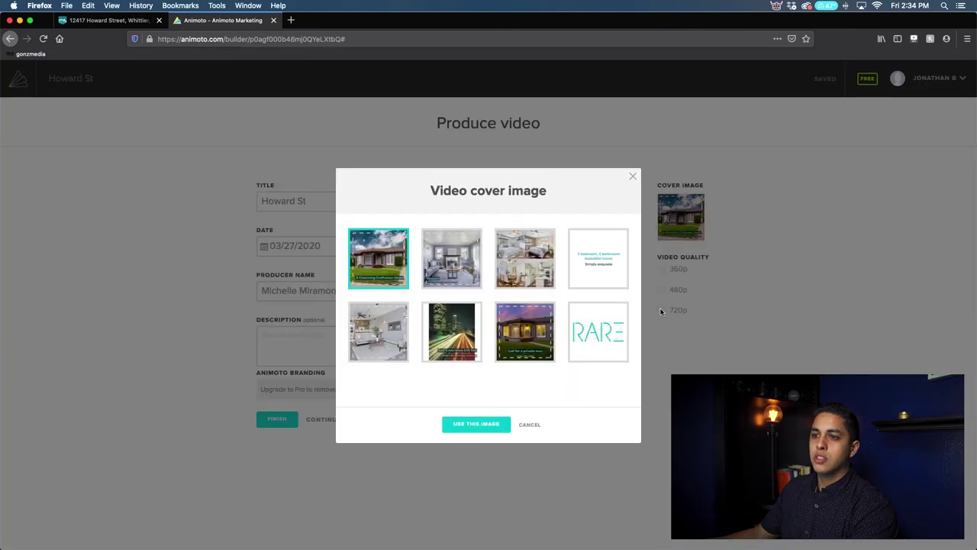
{"action": "left_click", "coordinate": [462, 264]}
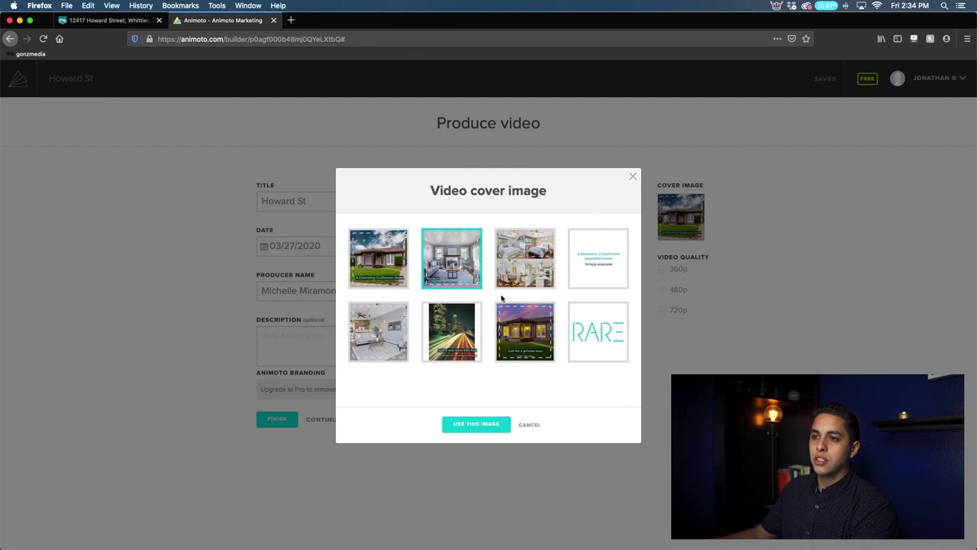
{"action": "left_click", "coordinate": [526, 275]}
{"action": "left_click", "coordinate": [525, 329]}
{"action": "left_click", "coordinate": [387, 261]}
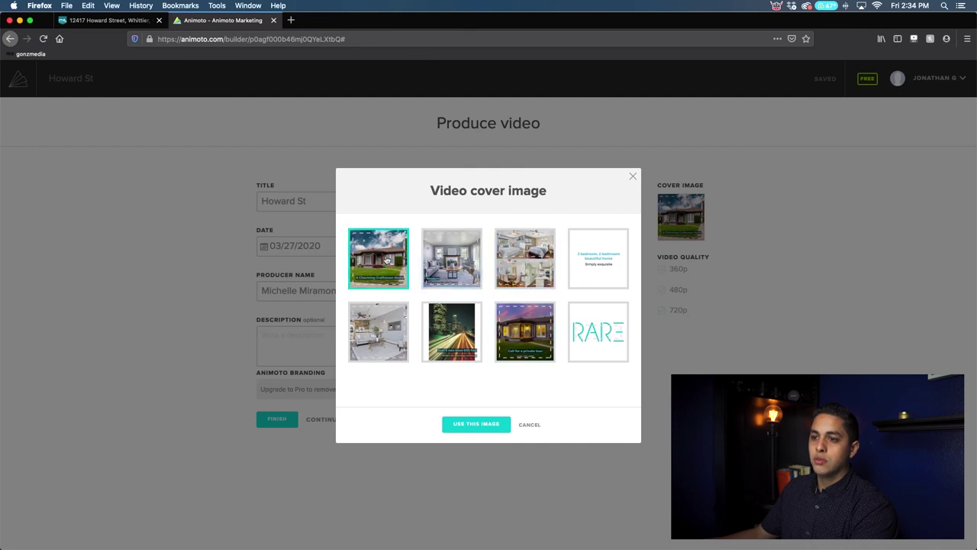
{"action": "left_click", "coordinate": [473, 422]}
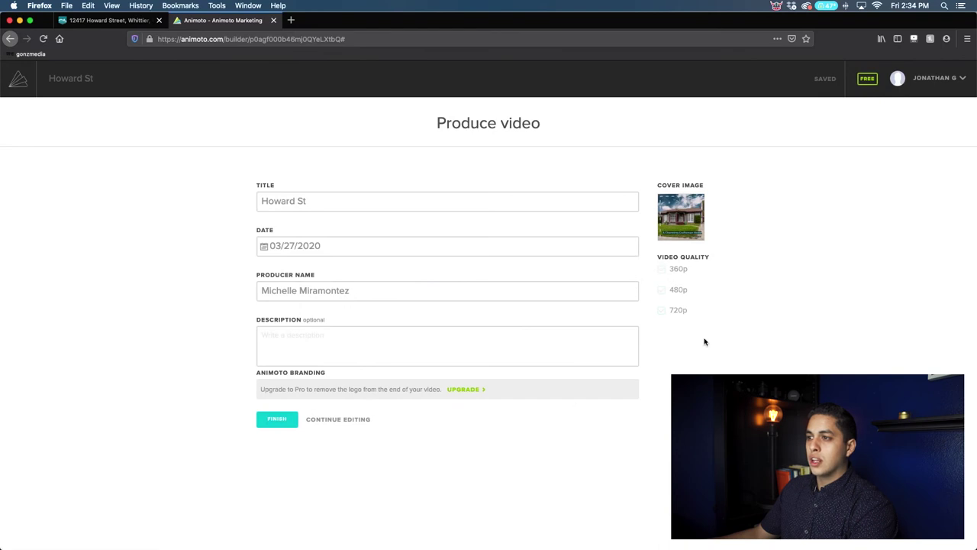
Finish producing the video and check the rendering progress of each resolution on its video page
{"action": "left_click", "coordinate": [285, 424]}
{"action": "scroll", "coordinate": [221, 411], "scroll_direction": "down", "scroll_amount": 2}
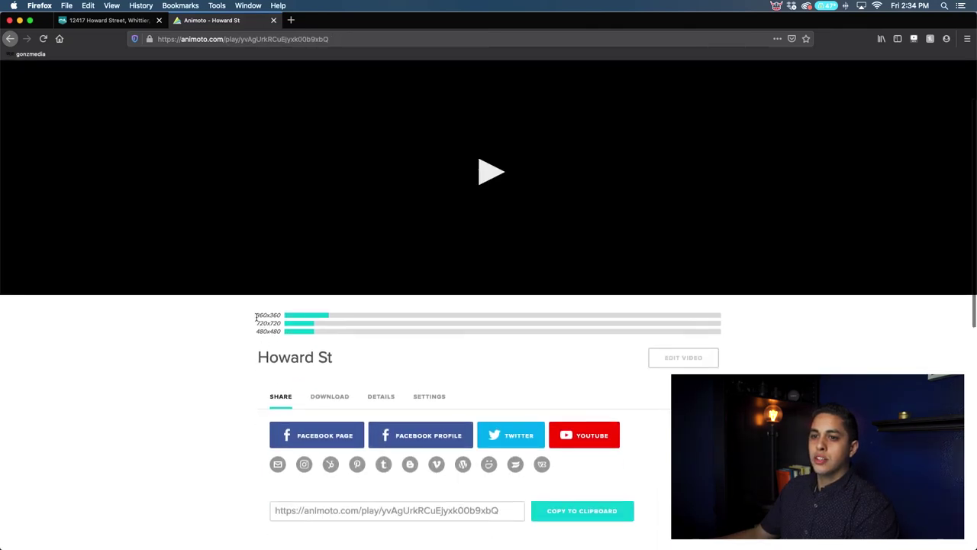
{"action": "left_click_drag", "start_coordinate": [288, 328], "coordinate": [297, 335]}
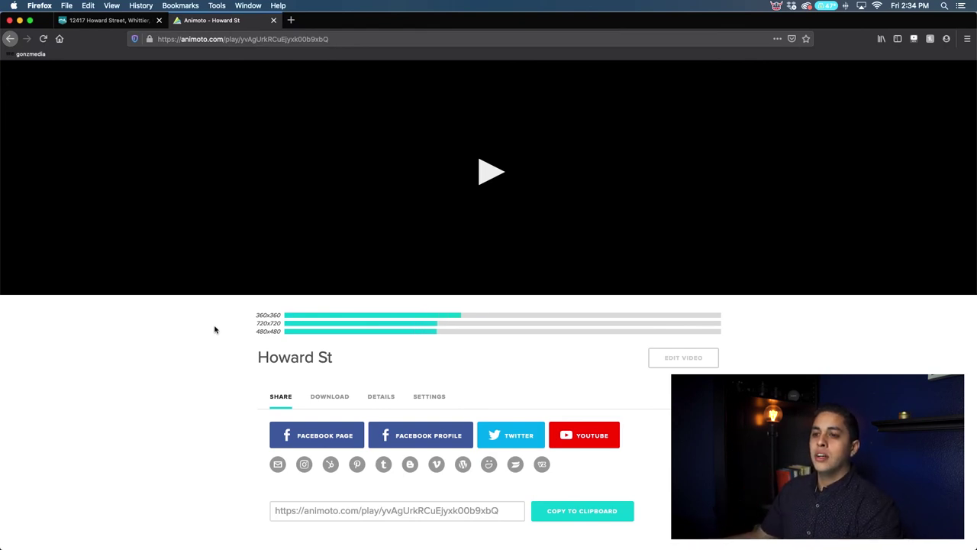
Show the produced video's download options and download the 720 x 720 MP4 version
{"action": "scroll", "coordinate": [215, 329], "scroll_direction": "down", "scroll_amount": 5}
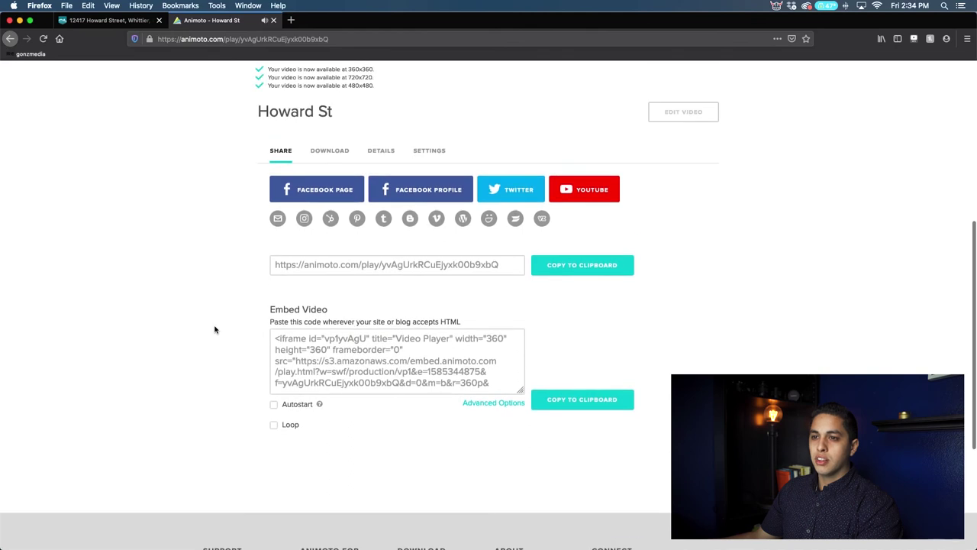
{"action": "scroll", "coordinate": [214, 329], "scroll_direction": "up", "scroll_amount": 2}
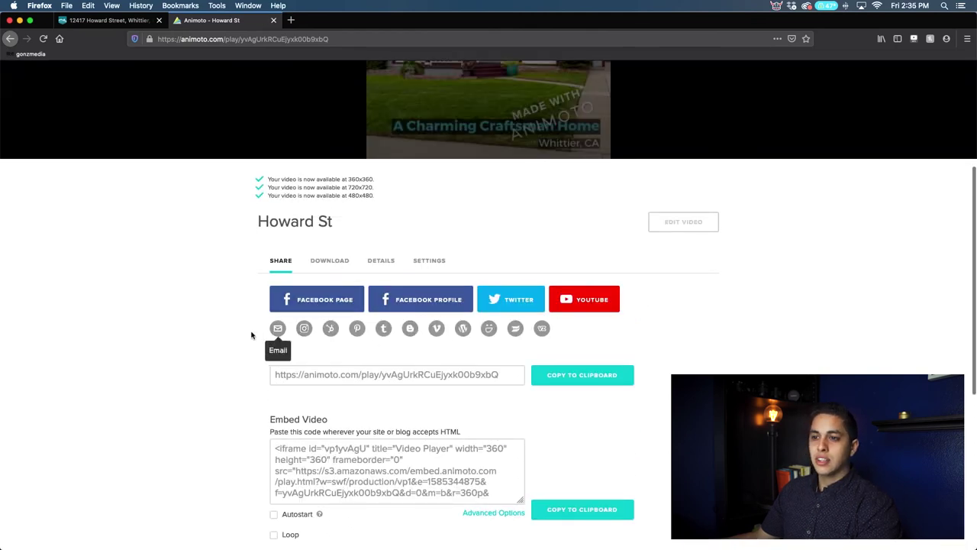
{"action": "scroll", "coordinate": [247, 338], "scroll_direction": "down", "scroll_amount": 2}
{"action": "scroll", "coordinate": [246, 338], "scroll_direction": "up", "scroll_amount": 3}
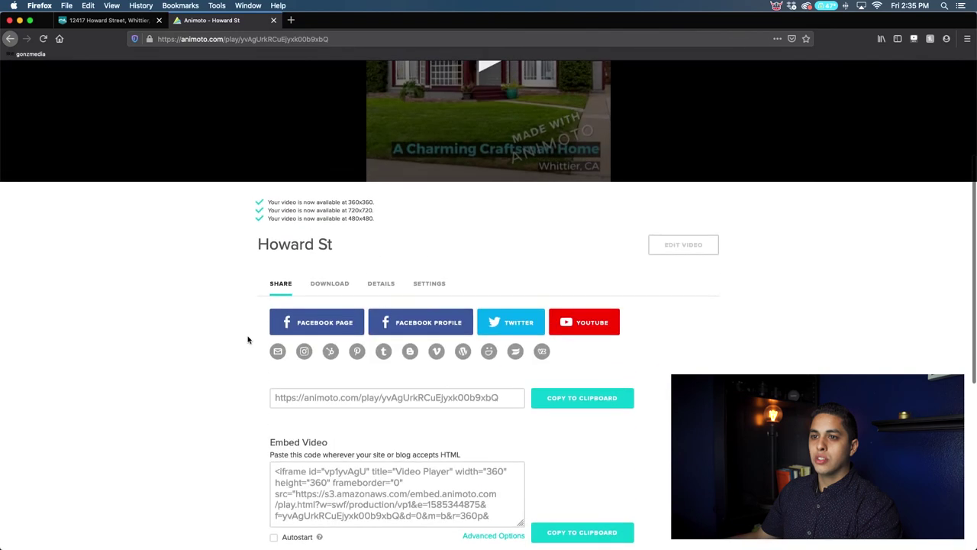
{"action": "left_click", "coordinate": [329, 290]}
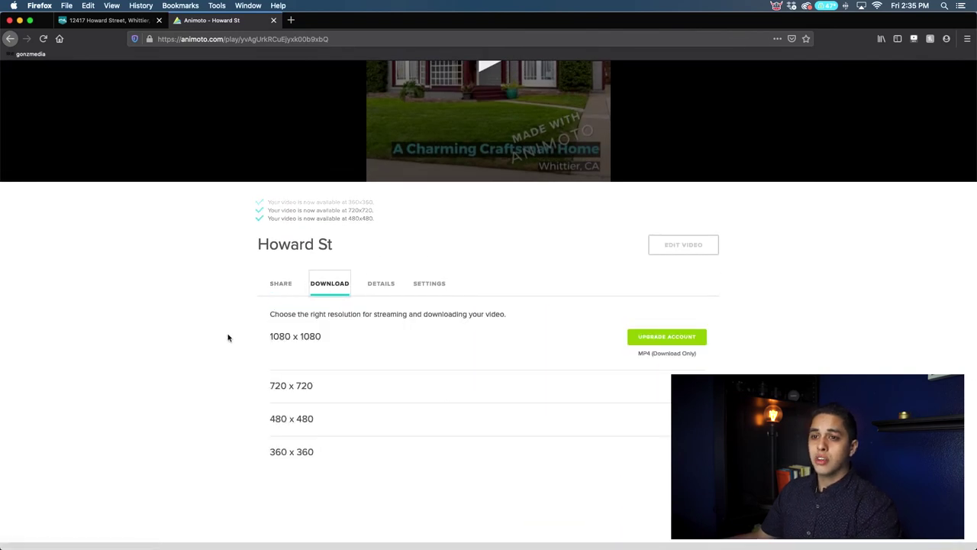
{"action": "left_click_drag", "start_coordinate": [260, 352], "coordinate": [362, 333]}
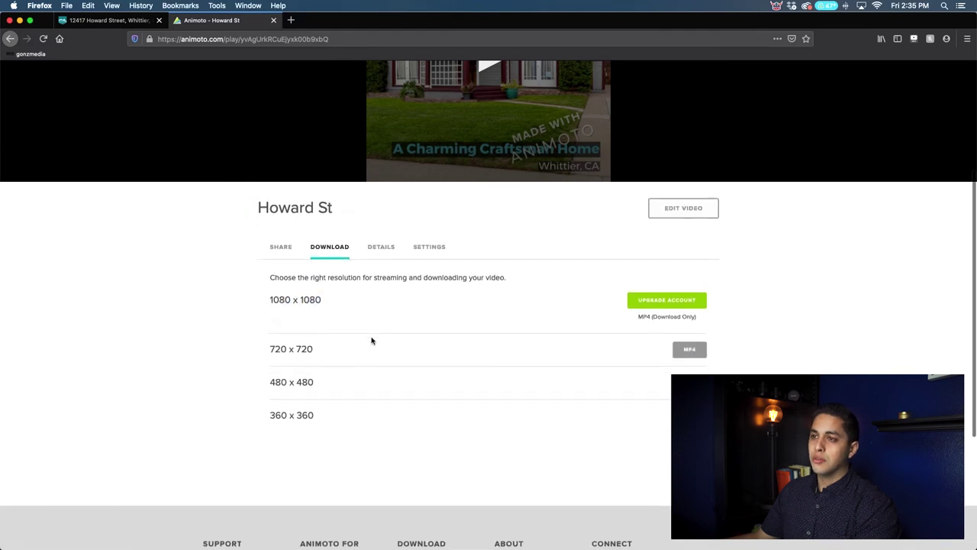
{"action": "scroll", "coordinate": [567, 323], "scroll_direction": "up", "scroll_amount": 3}
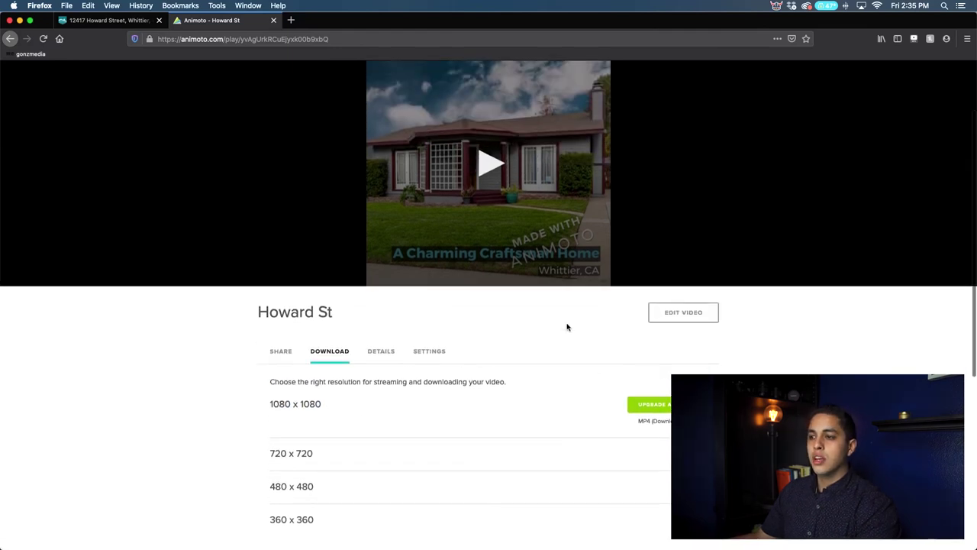
{"action": "scroll", "coordinate": [567, 326], "scroll_direction": "down", "scroll_amount": 2}
{"action": "left_click", "coordinate": [667, 395]}
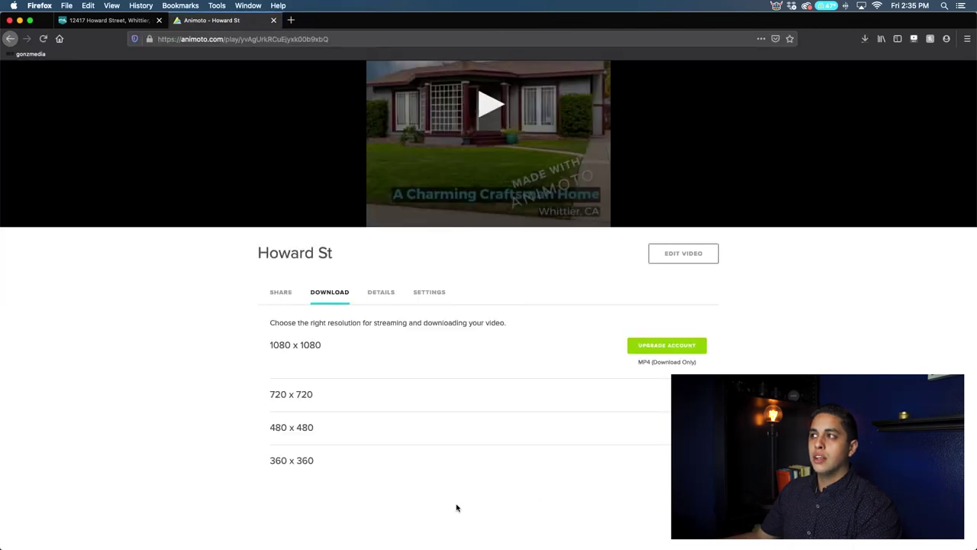
Check the progress of the video file's download in the browser's download list and close the list
{"action": "left_click", "coordinate": [879, 40]}
{"action": "left_click", "coordinate": [865, 40]}
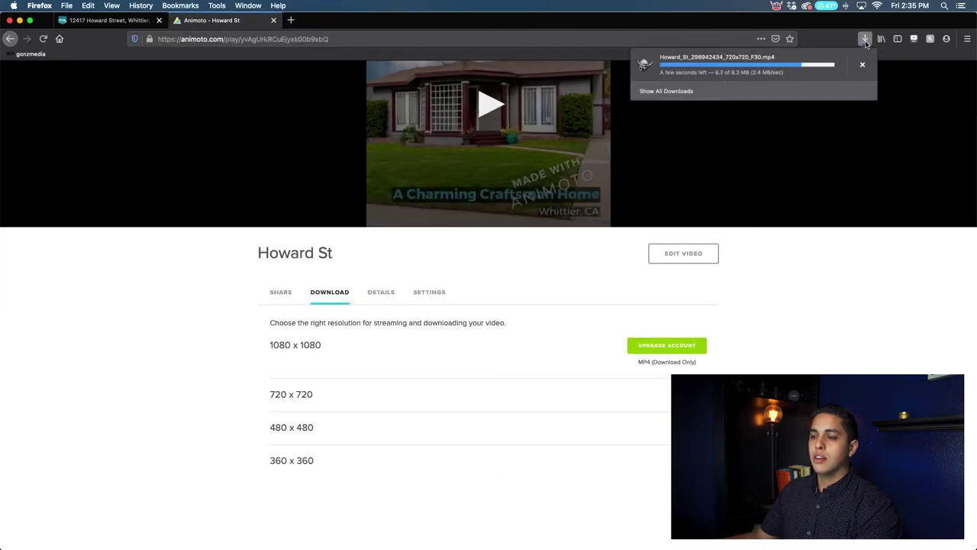
{"action": "left_click", "coordinate": [865, 40]}
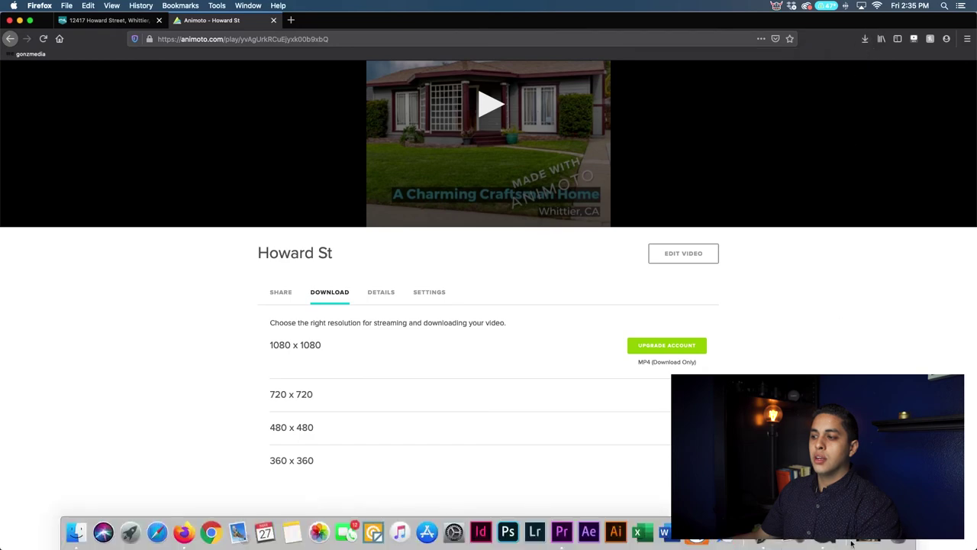